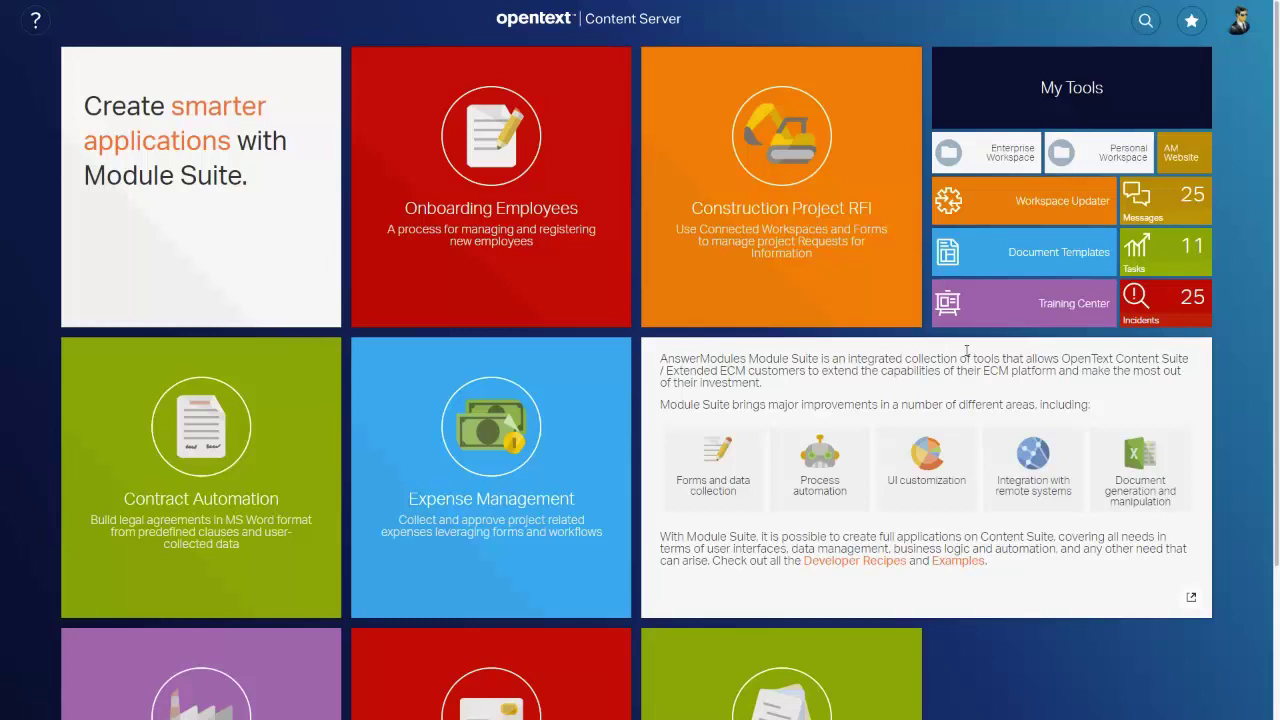
Open the Onboarding Employees application and filter the employee list by the Associate job grade
click(508, 247)
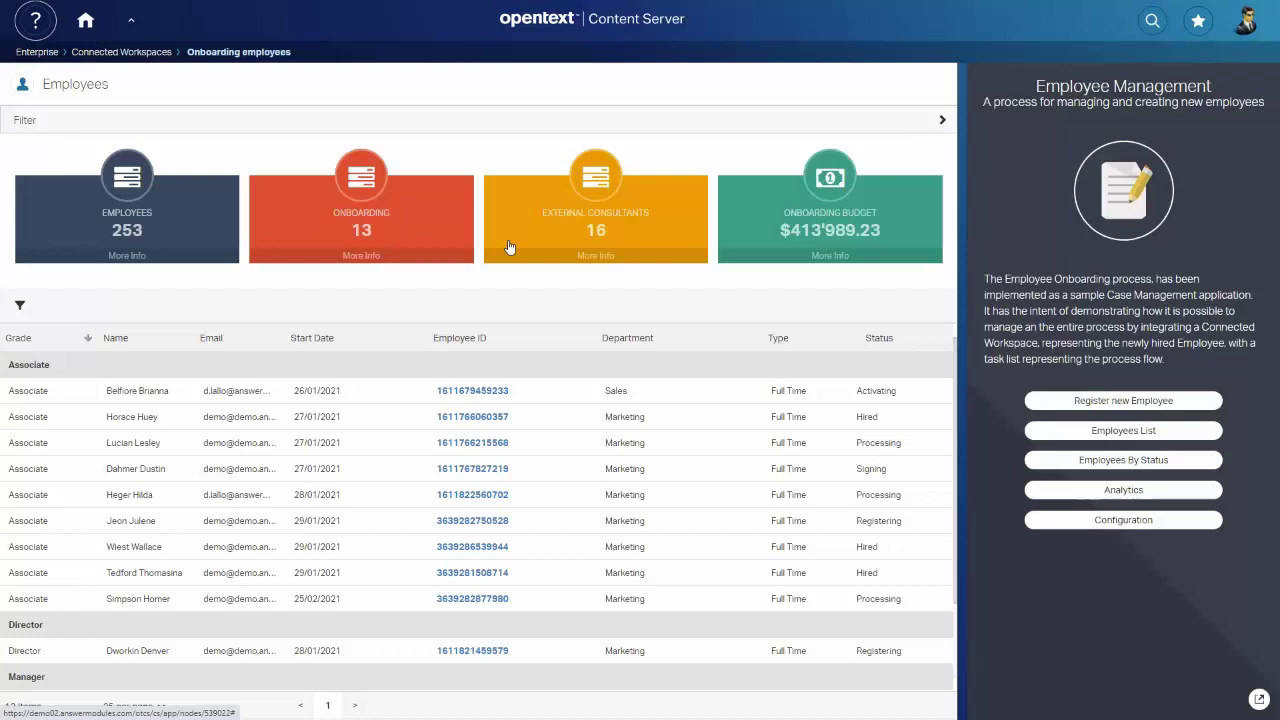
click(940, 121)
click(660, 199)
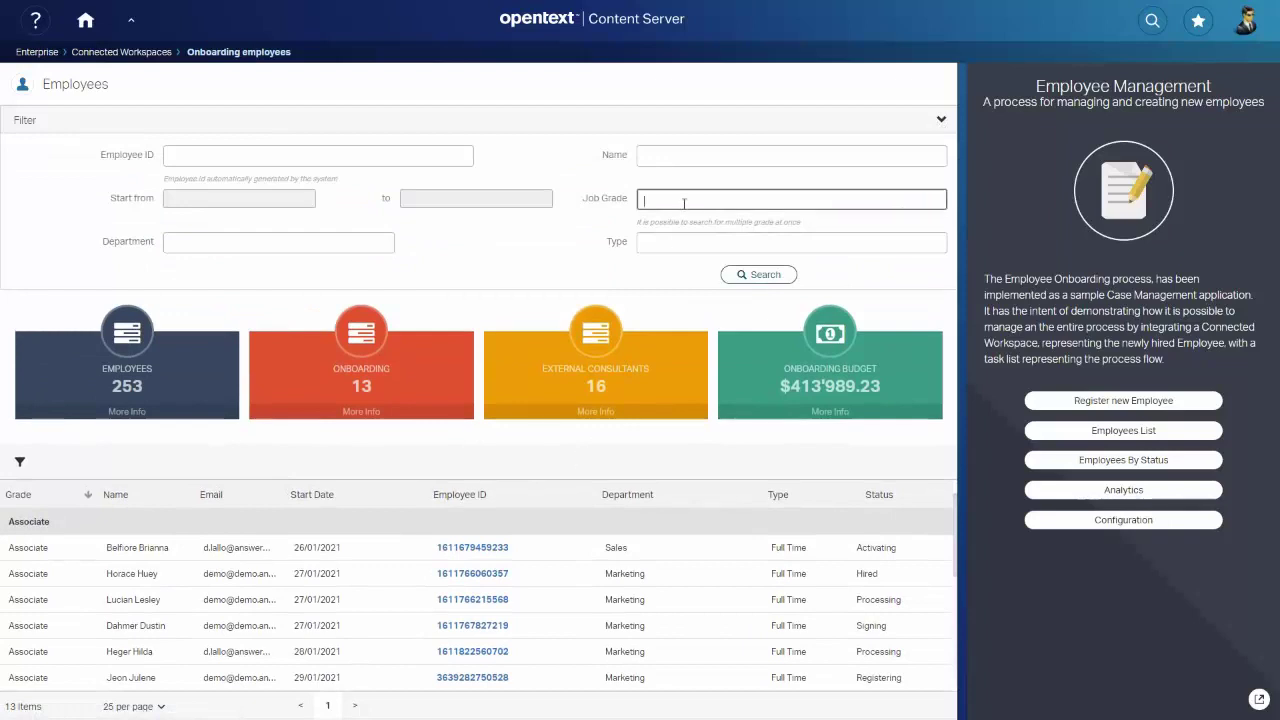
click(703, 226)
click(763, 275)
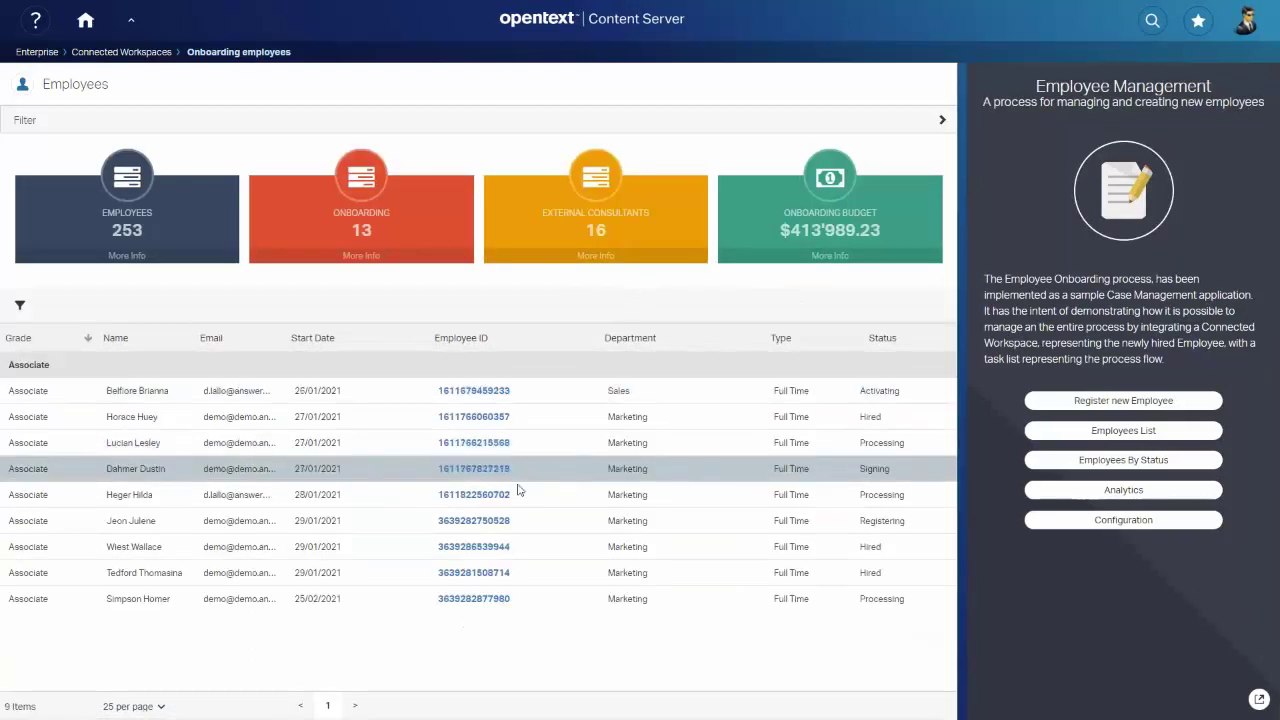
Open the workspace of the employee starting 25/02/2021, preview Code of Conduct.pdf from 02. Personal documentation in the outline, and view the workspace's document folders
click(468, 600)
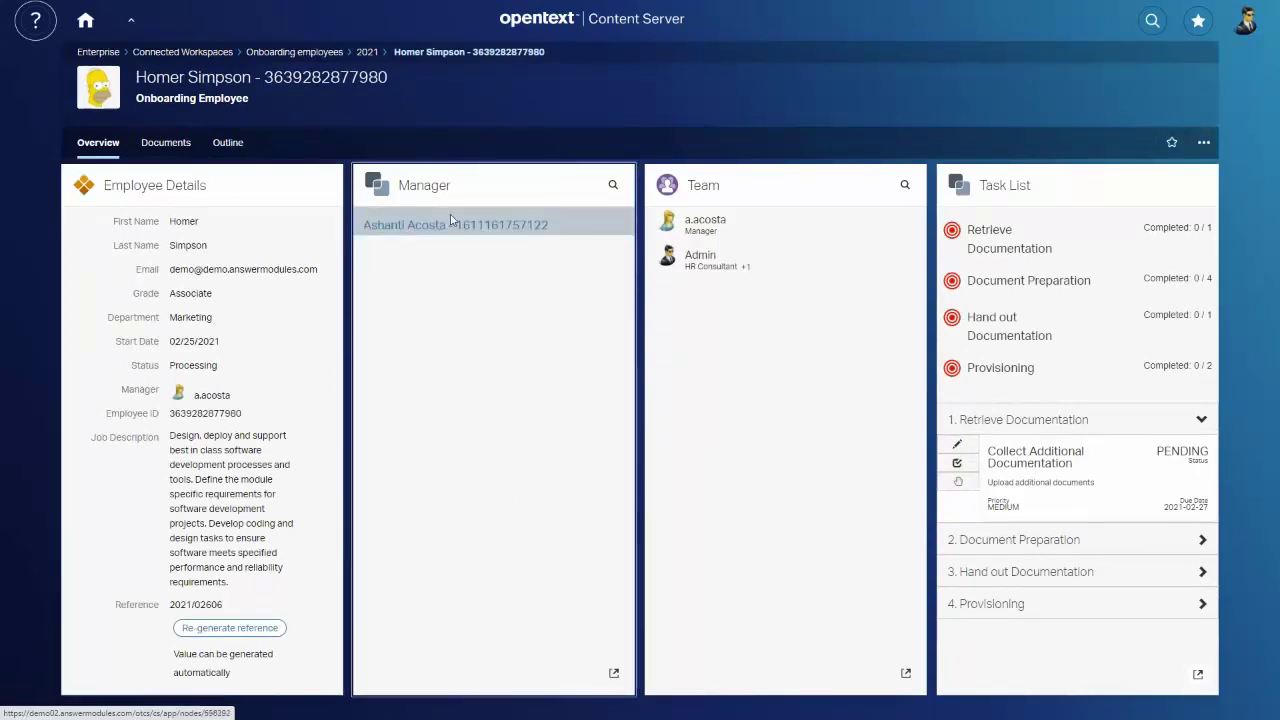
mouse_move(457, 224)
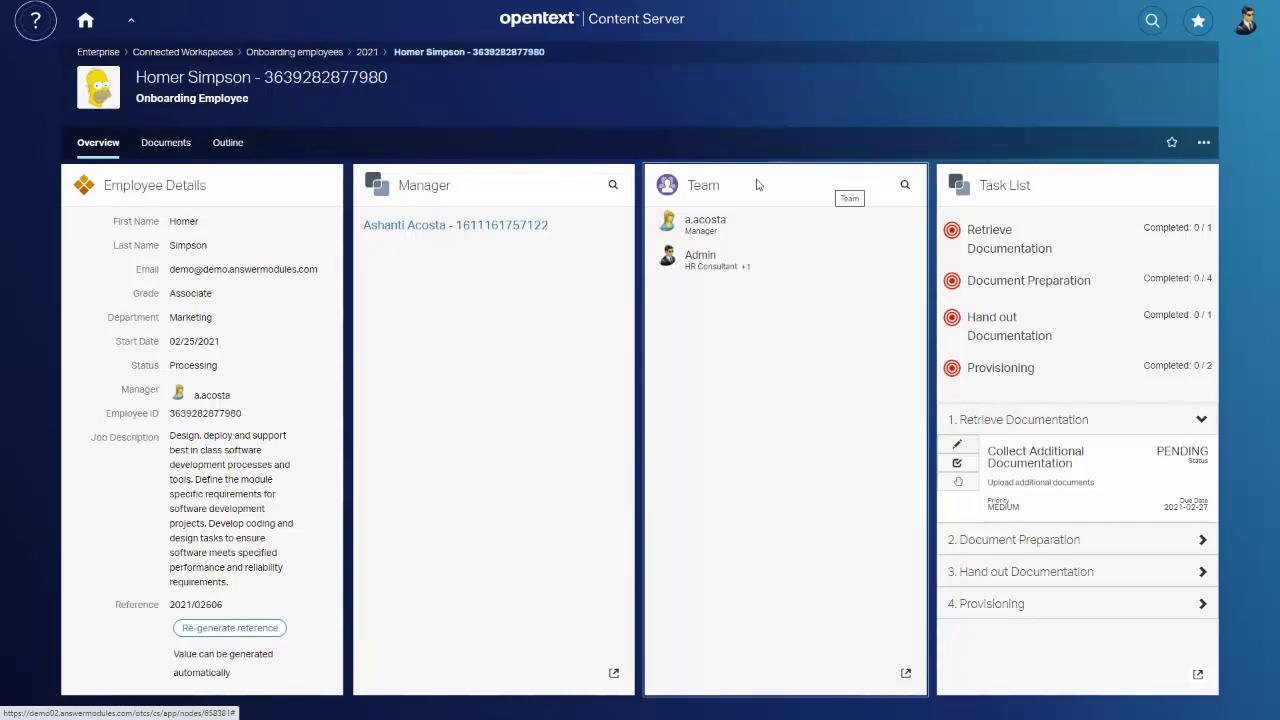
click(227, 142)
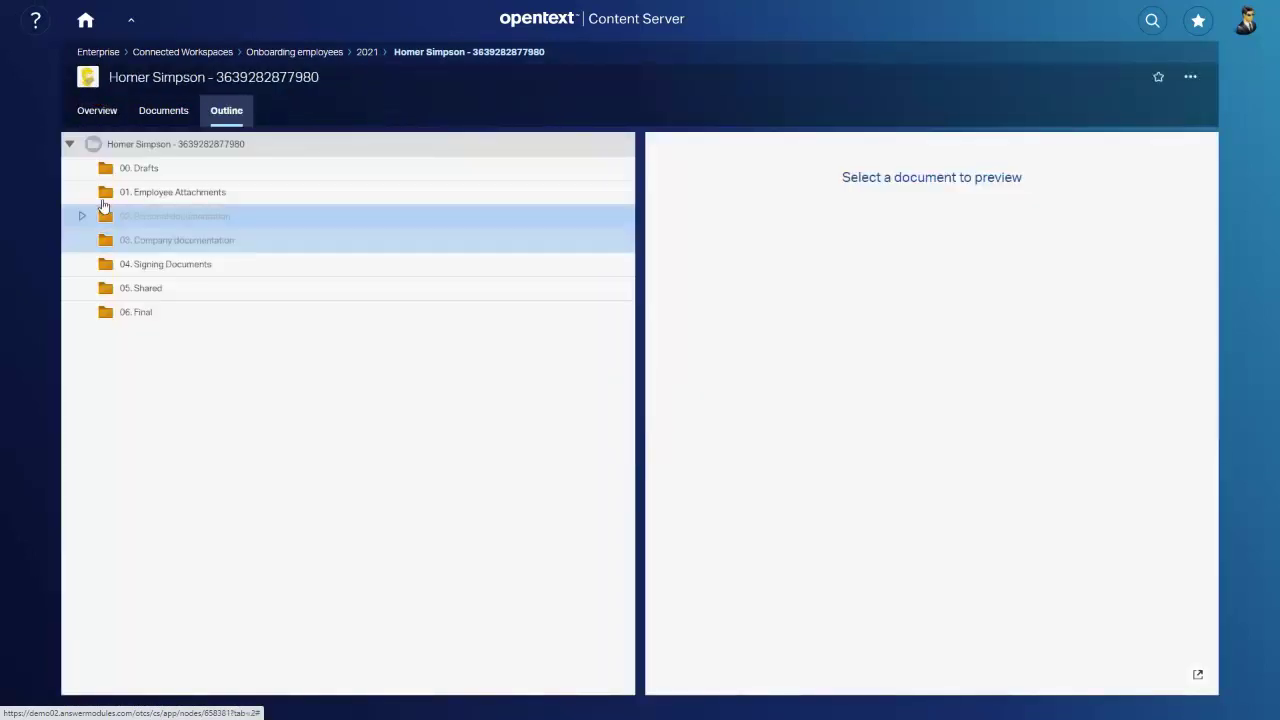
click(83, 215)
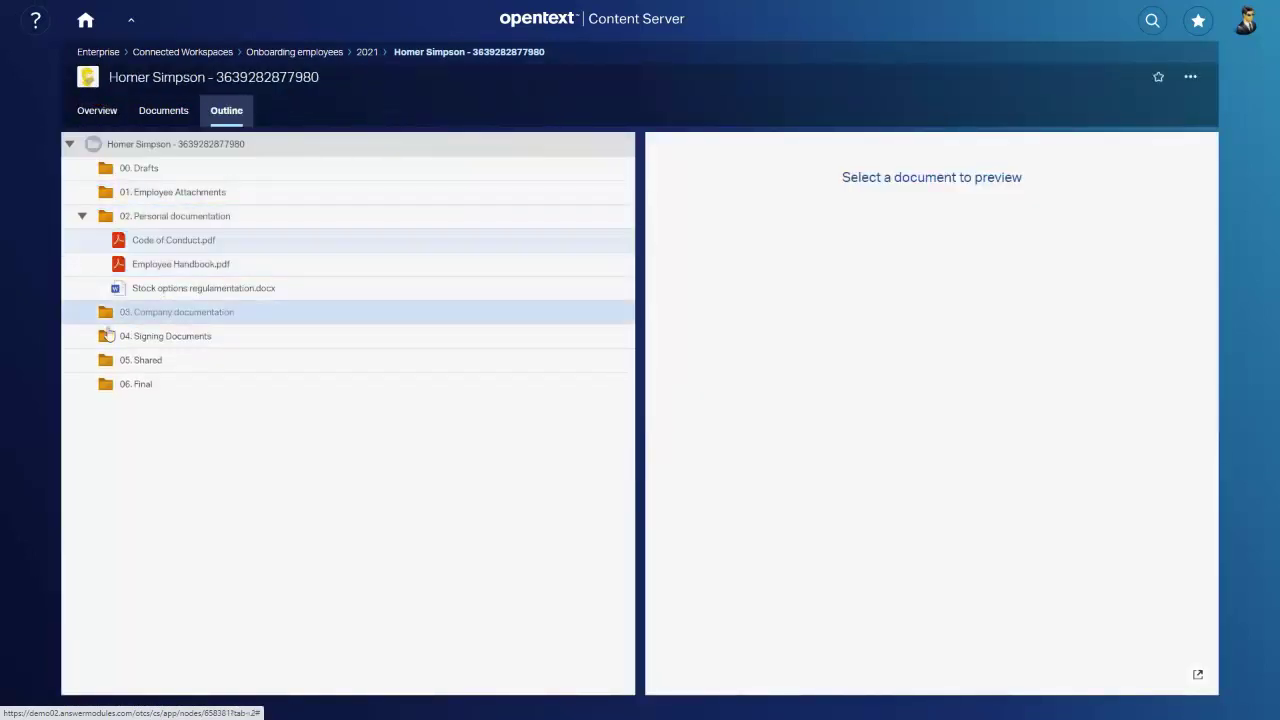
click(216, 242)
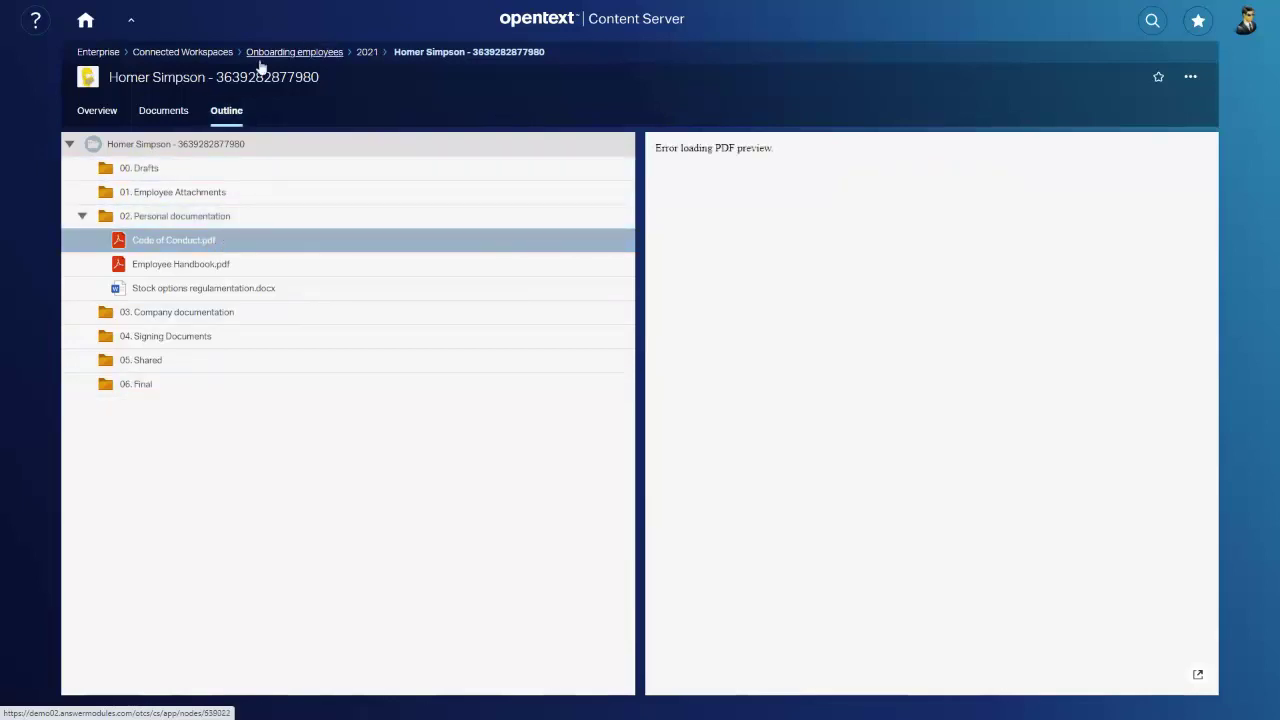
click(163, 110)
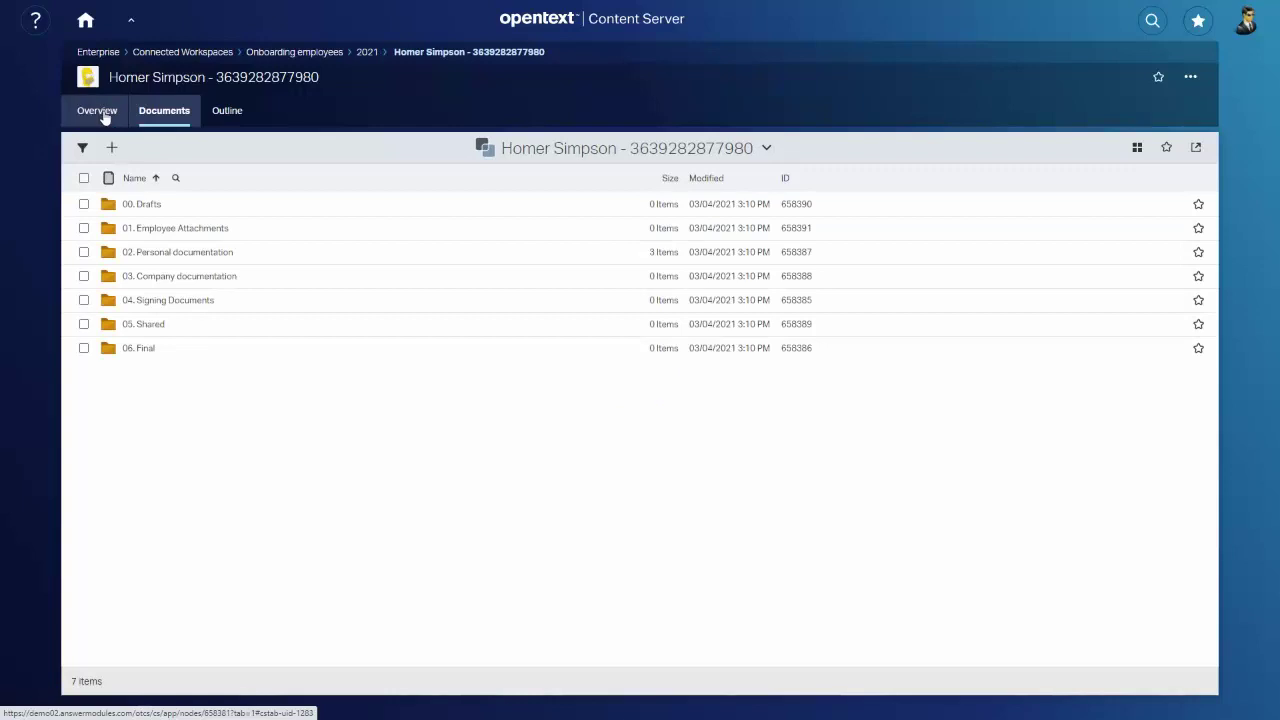
Return to the employee workspace's overview and examine the team's participants and roles in the expanded view
click(103, 110)
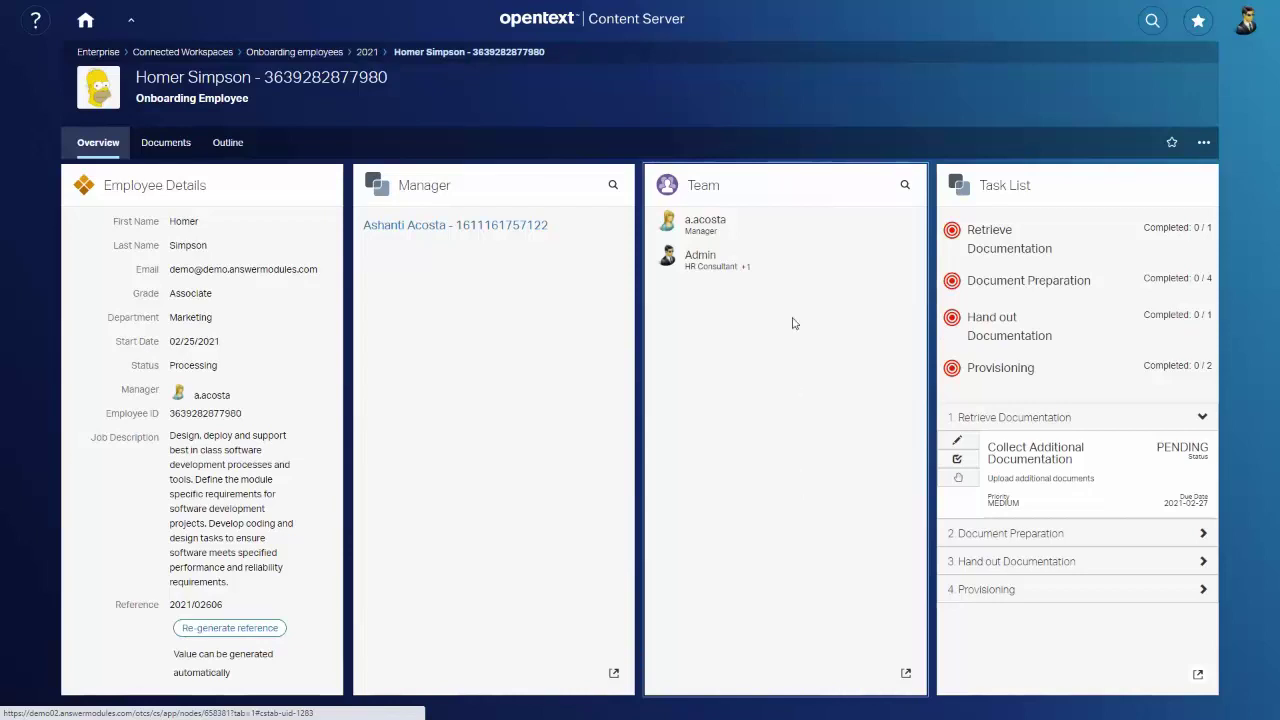
click(815, 194)
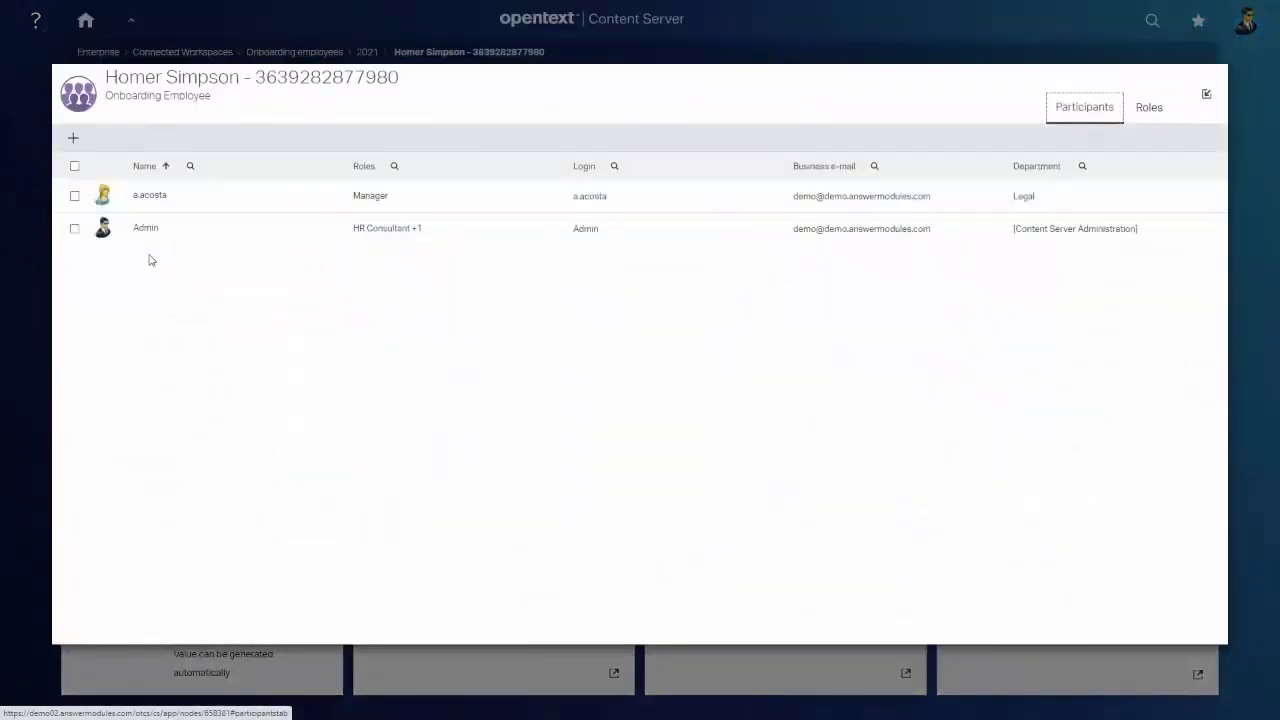
click(1149, 107)
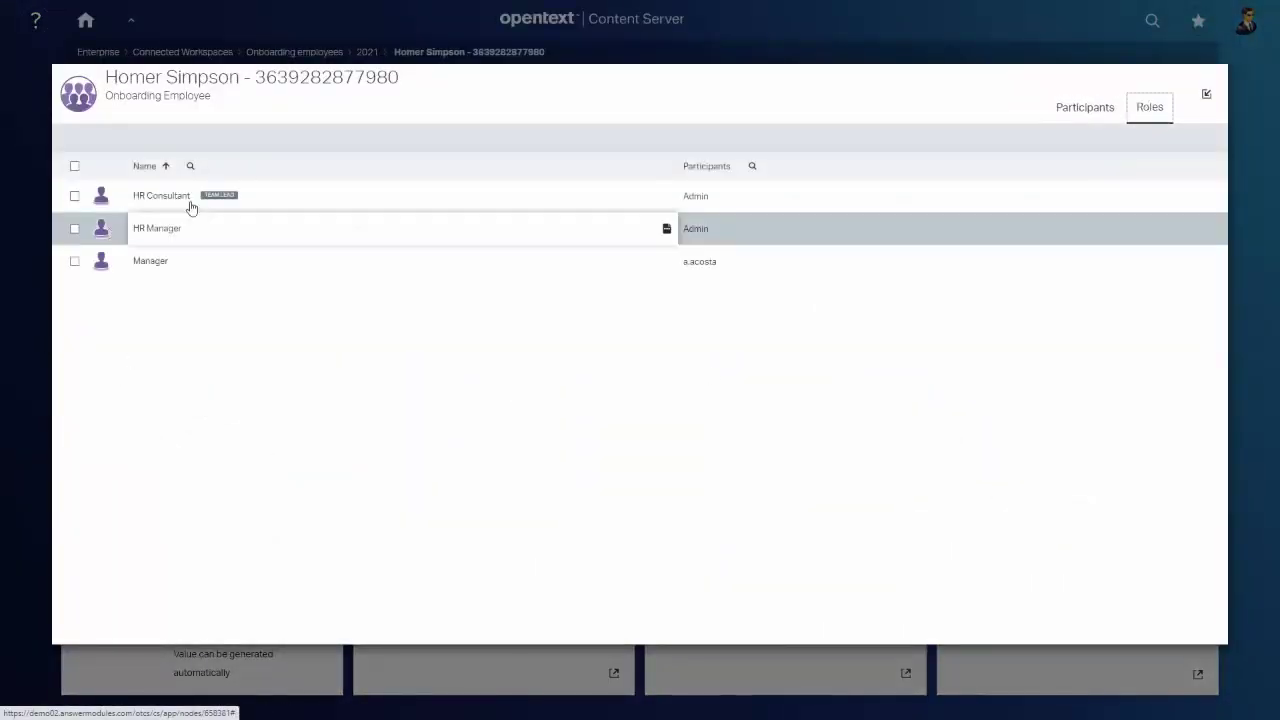
click(1206, 95)
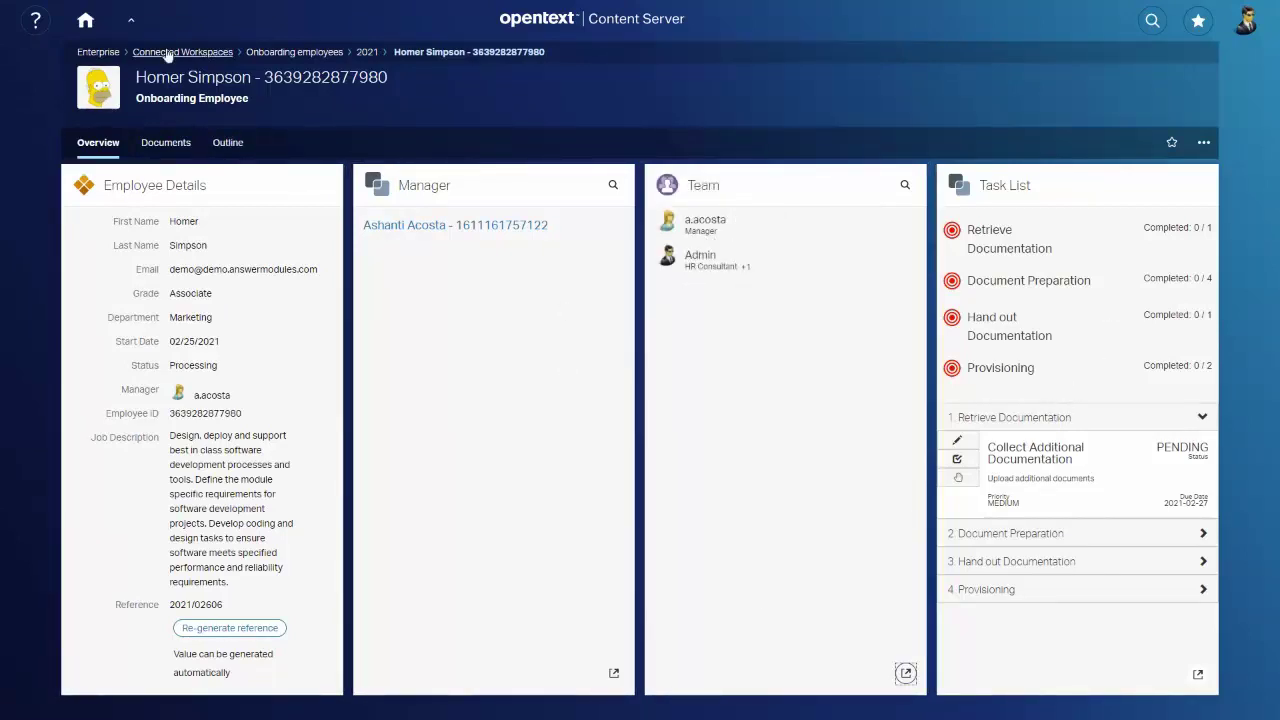
Go back to the home page and open the Onboarding employee template from Document Templates
click(86, 24)
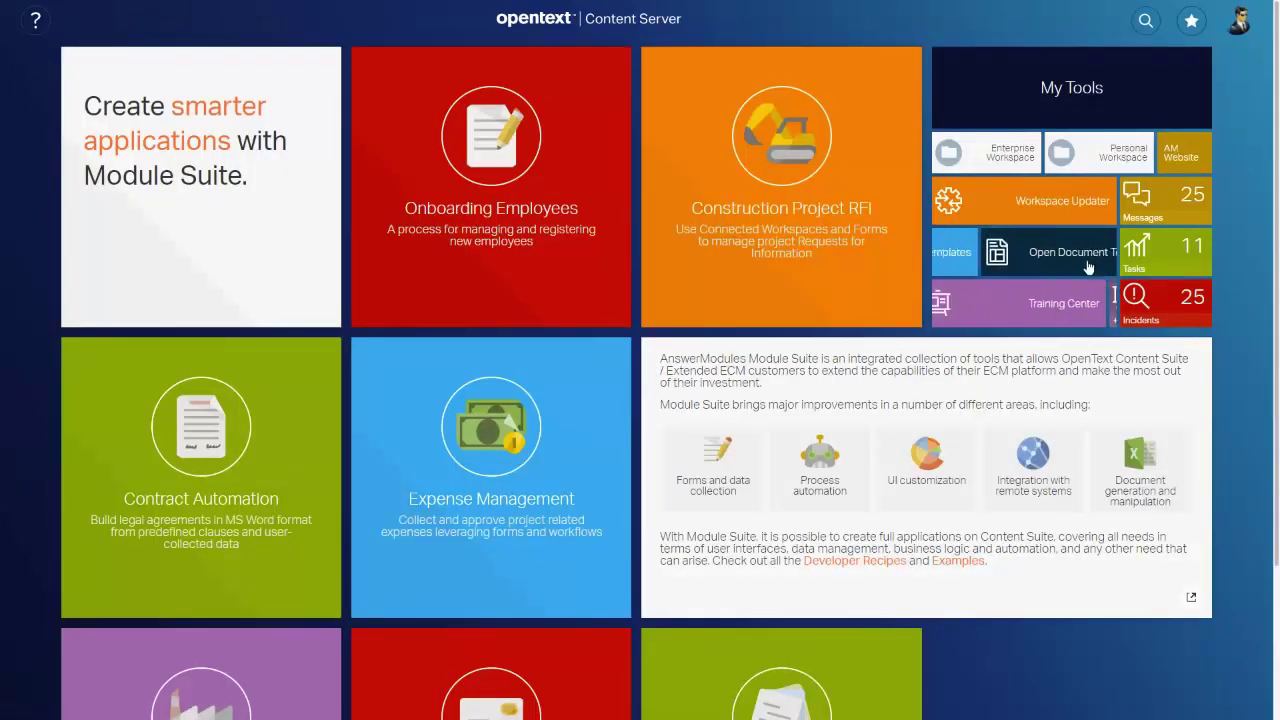
click(1040, 252)
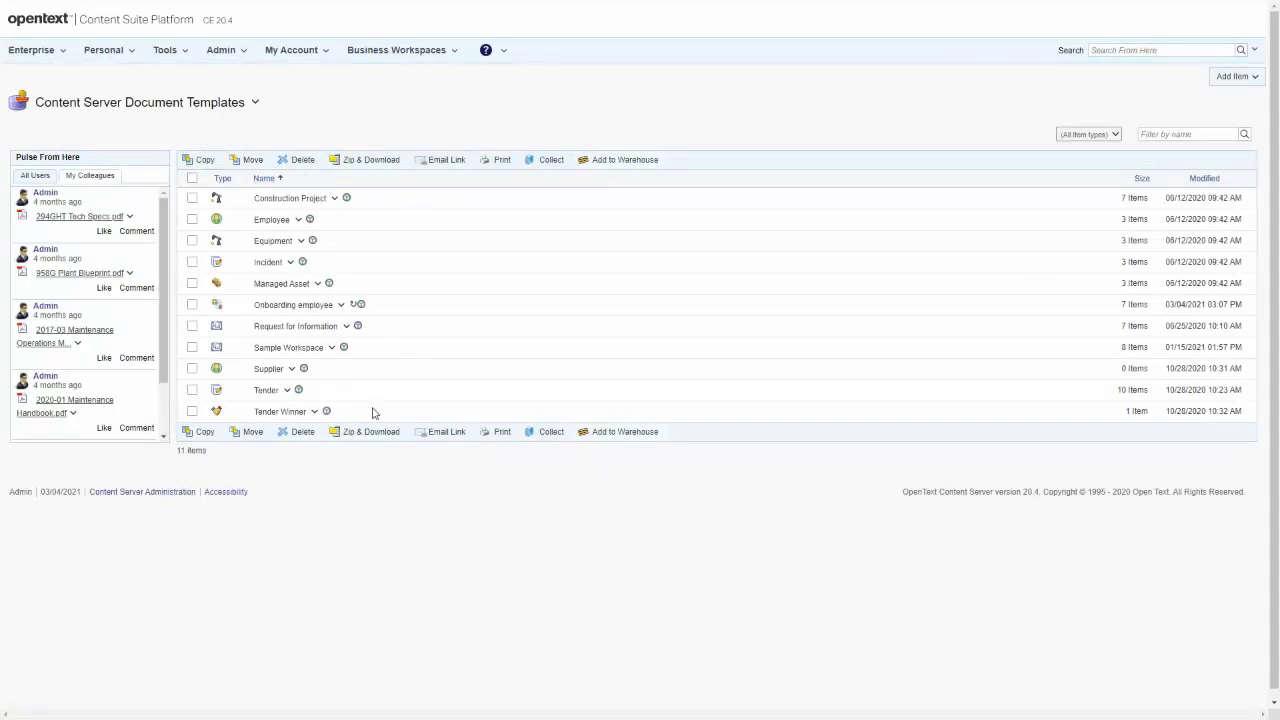
click(341, 307)
click(309, 306)
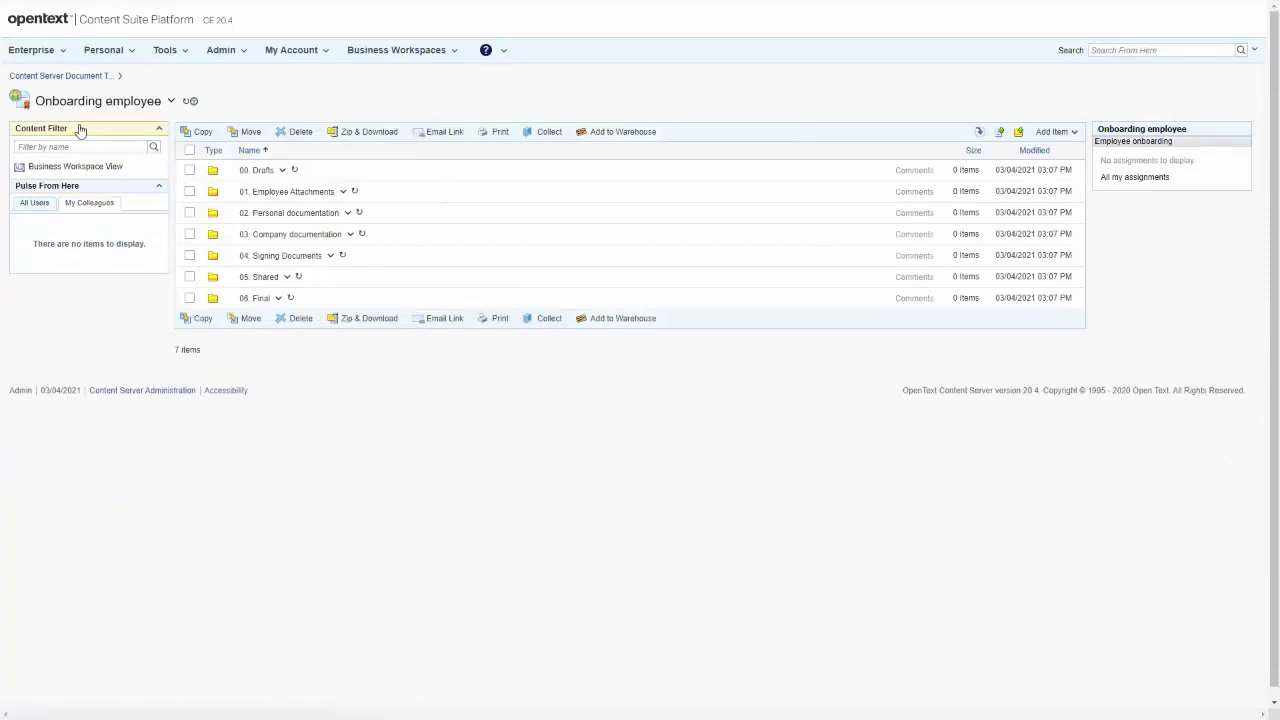
Add a new role named Security Officer to the Onboarding employee template's team roles and permissions
click(171, 101)
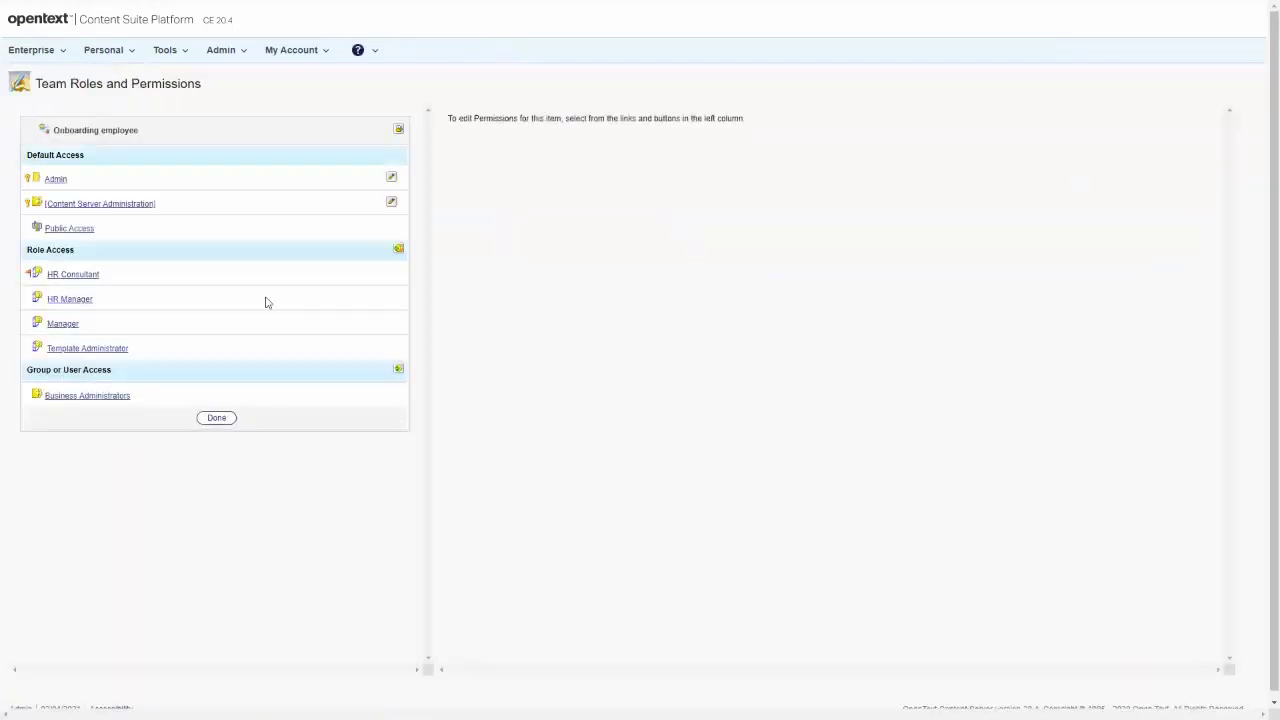
click(398, 248)
click(591, 153)
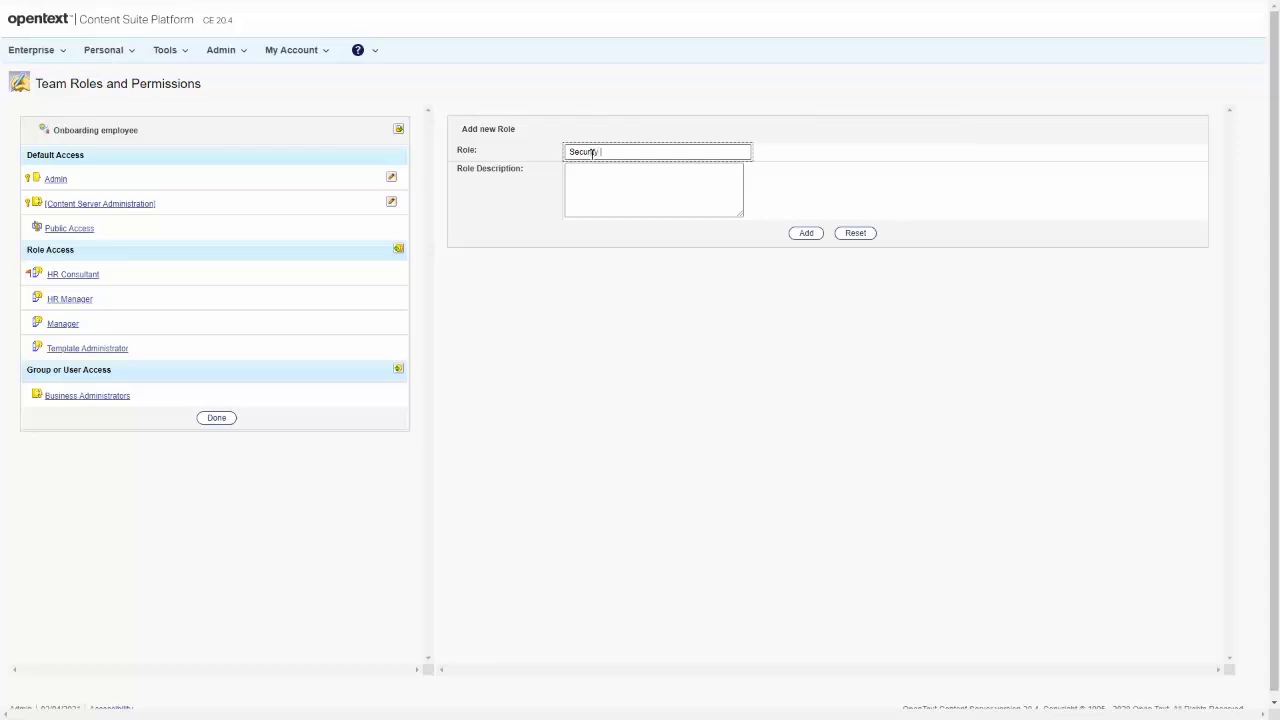
text(Security Officer)
click(806, 233)
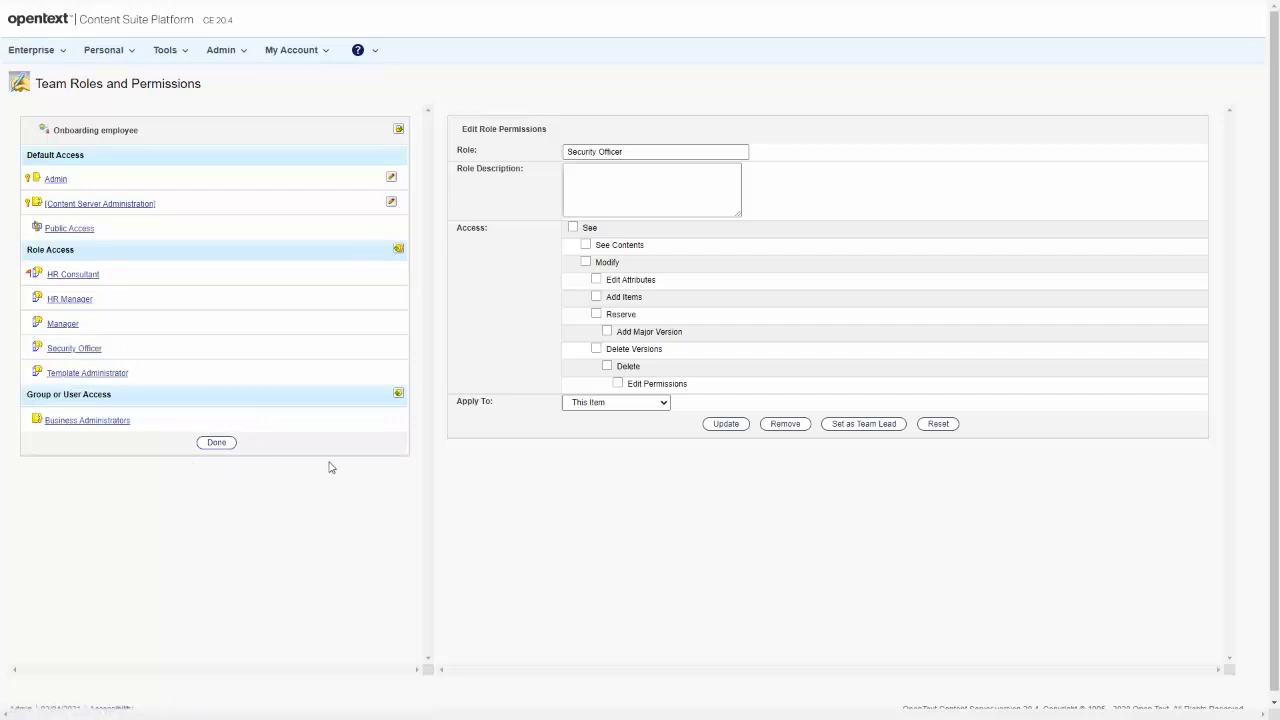
Grant the Security Officer role the Reserve and Add Items permissions on this item and finish editing the template's team roles
click(597, 315)
click(597, 298)
click(726, 424)
click(234, 443)
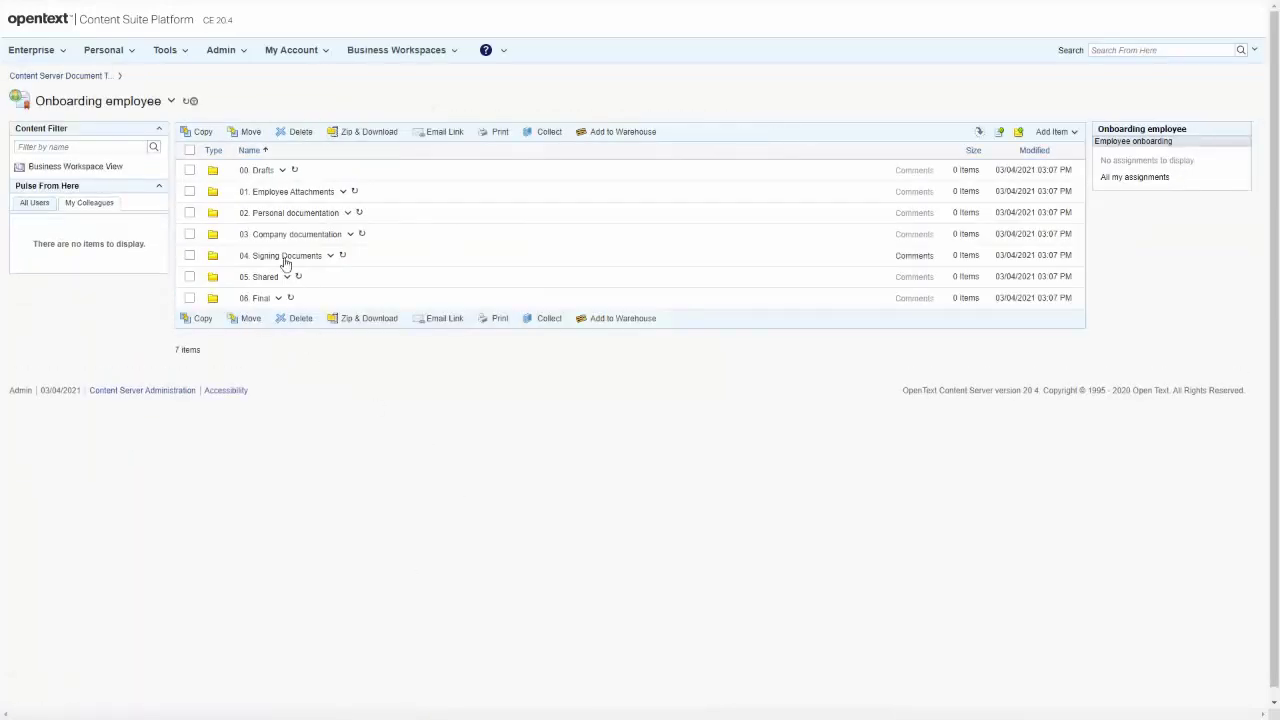
Add a folder named 07. Covid Forms to the template and review the Security Officer role's permissions on it
click(1018, 131)
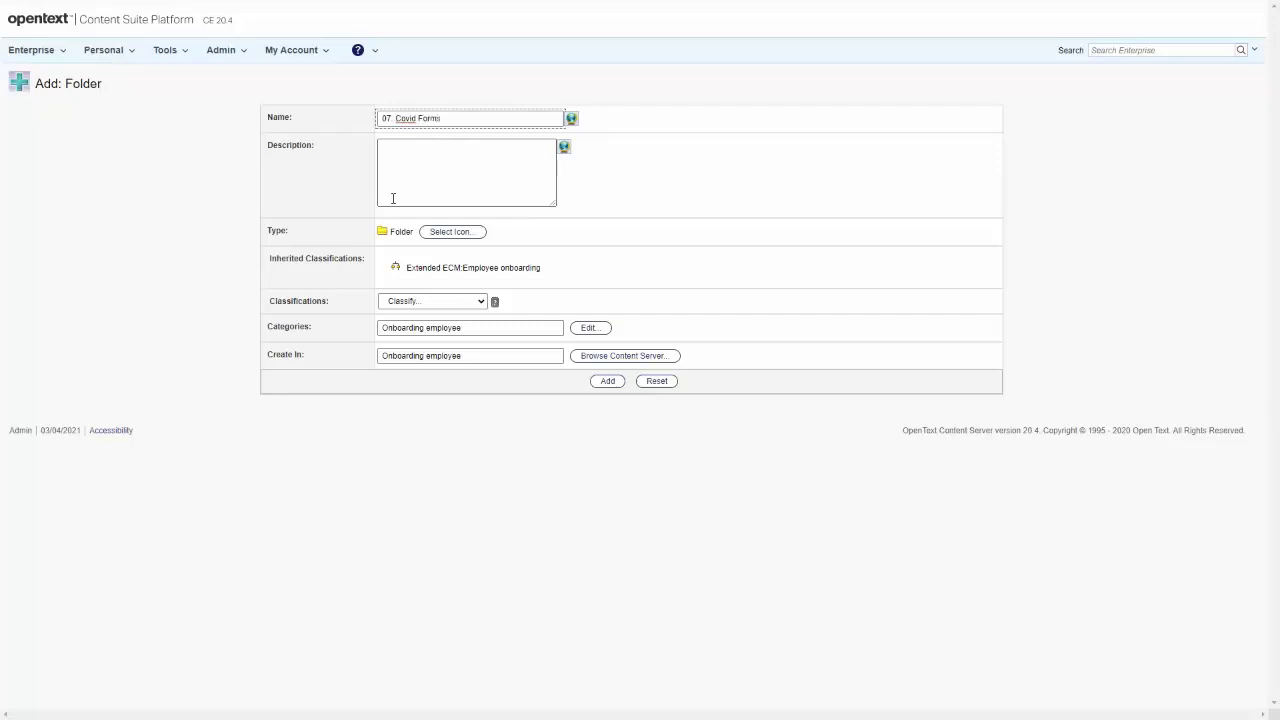
click(607, 381)
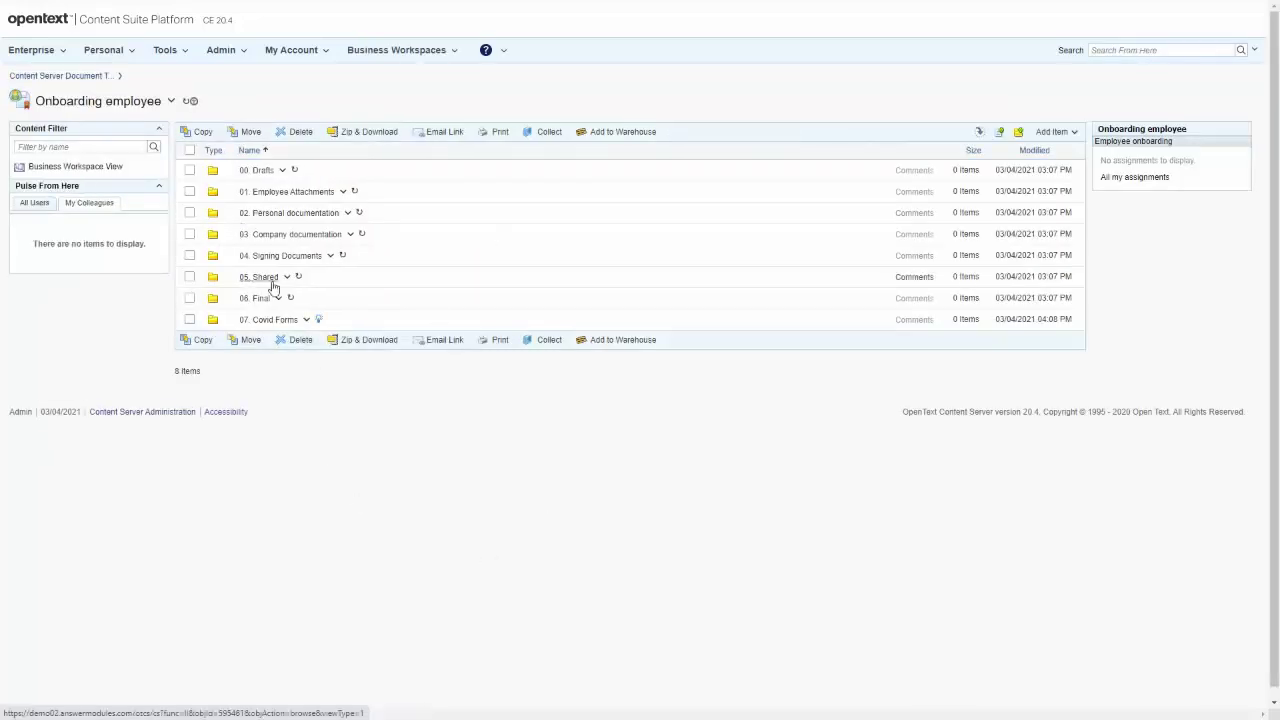
click(306, 319)
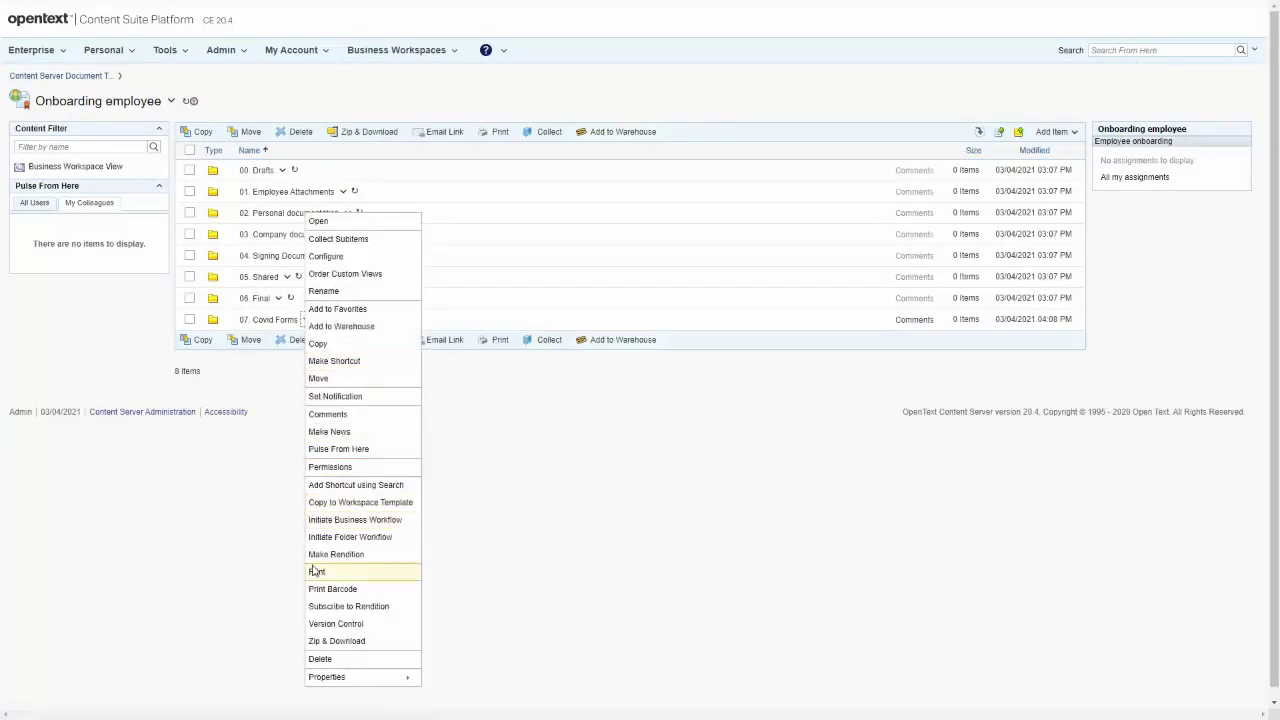
click(328, 467)
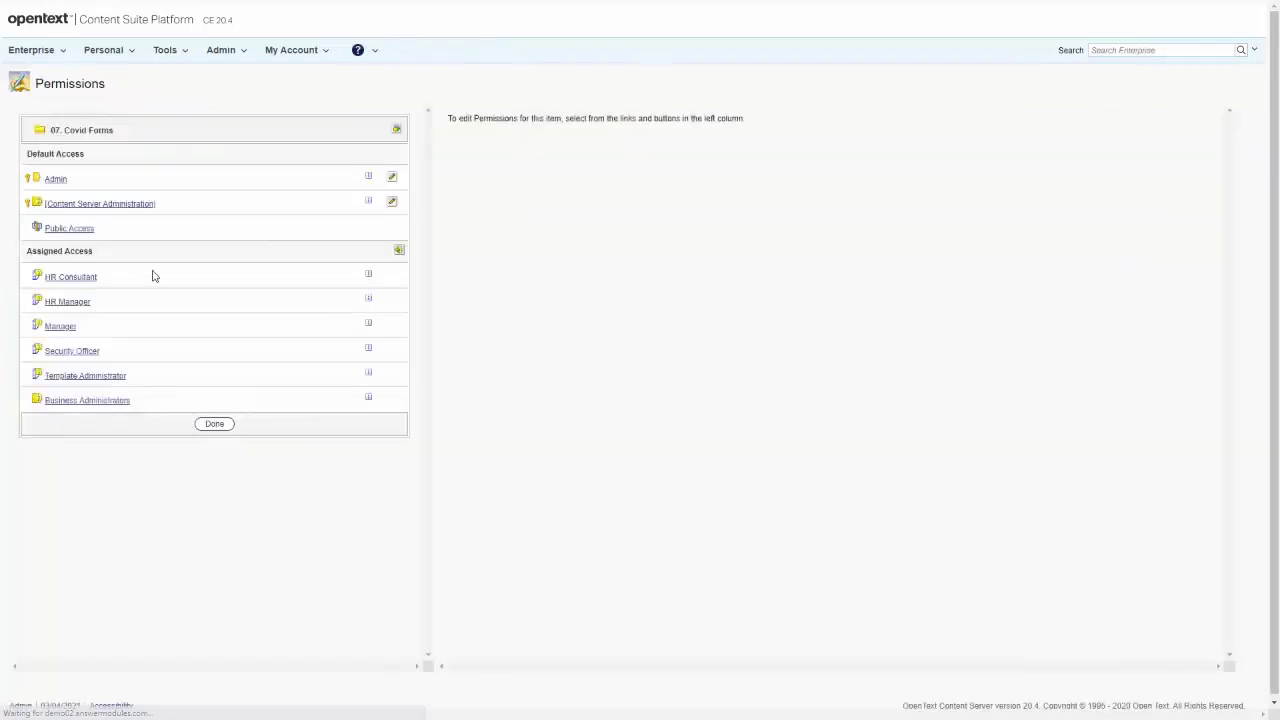
click(72, 351)
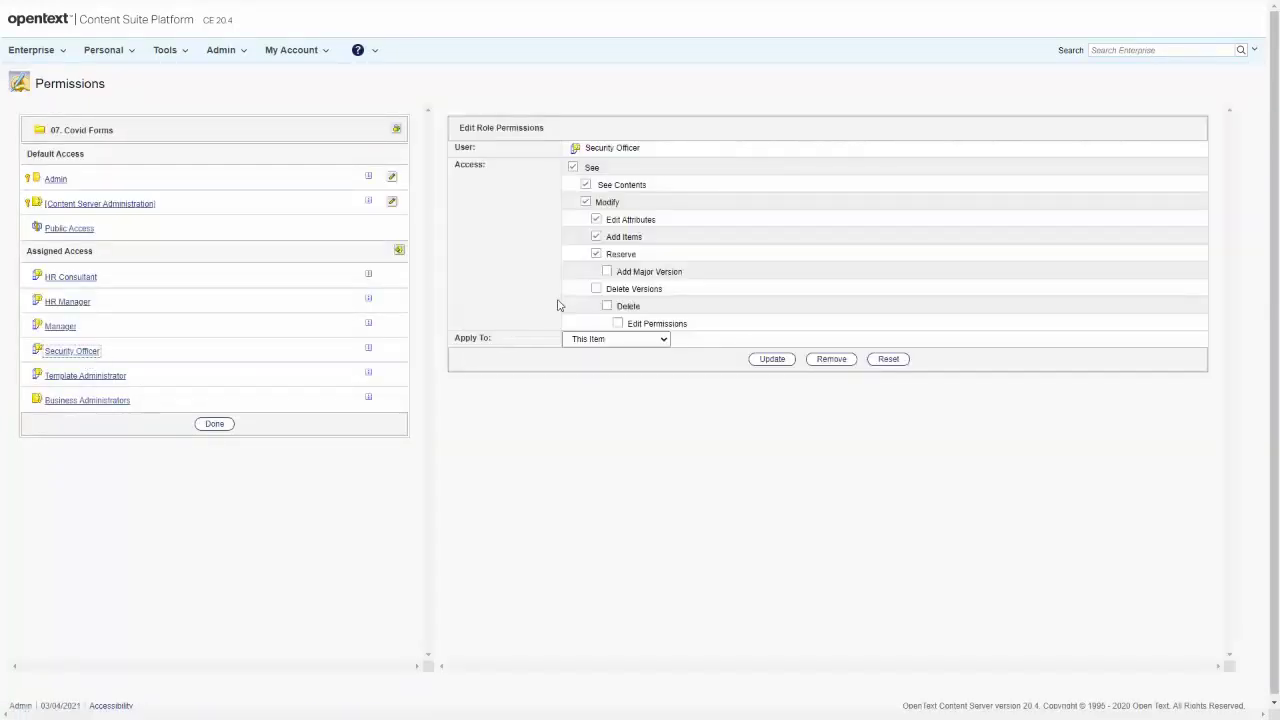
Remove all access permissions of the Manager and HR Manager roles on the 07. Covid Forms folder
click(61, 328)
click(61, 327)
click(66, 328)
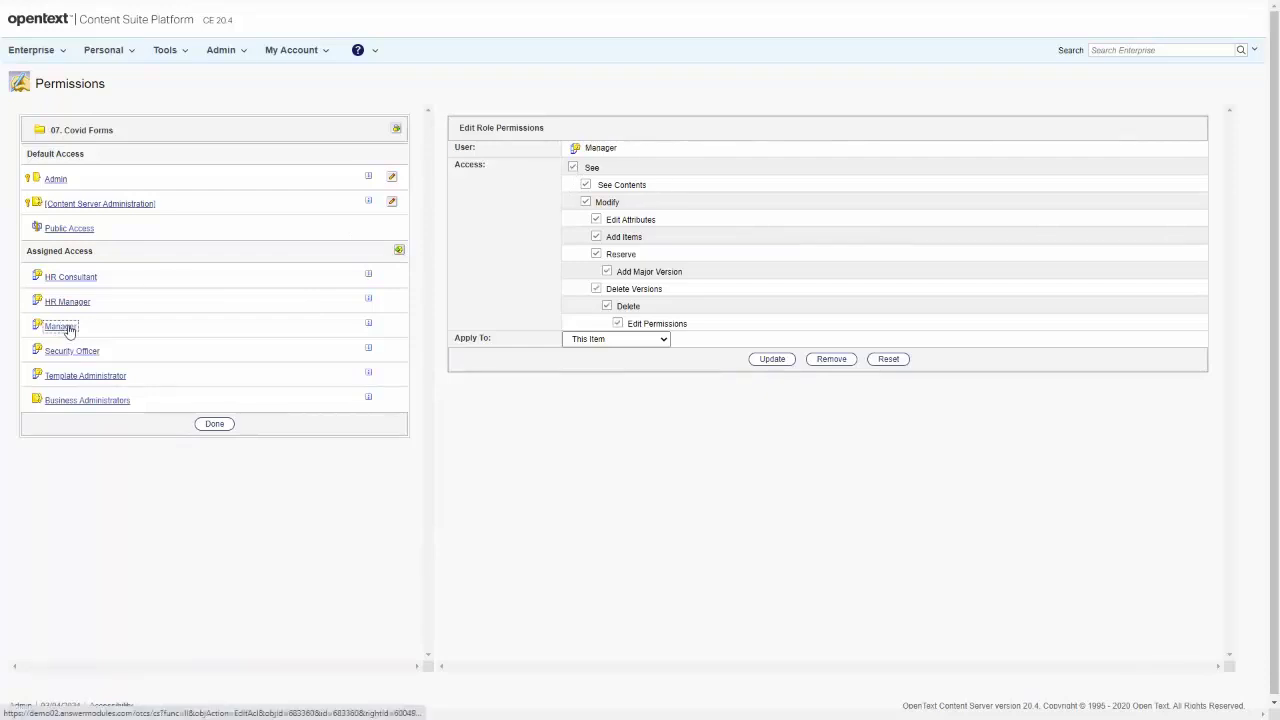
click(573, 167)
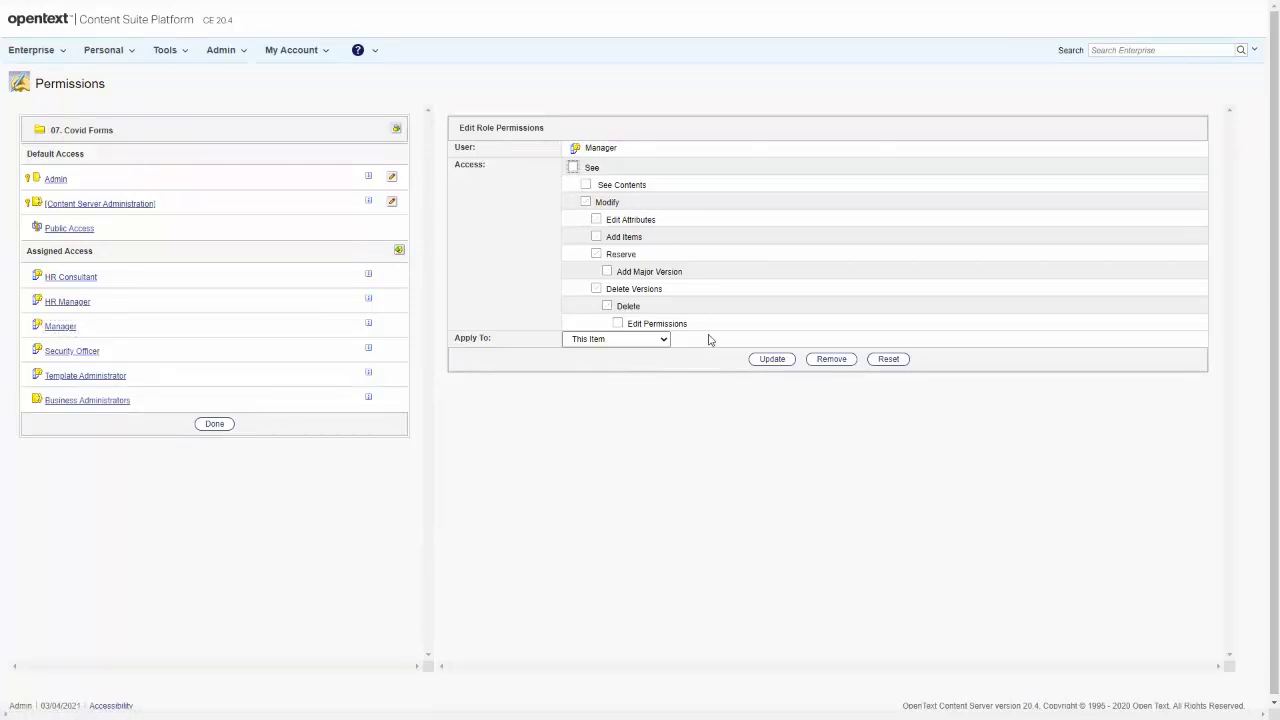
click(68, 302)
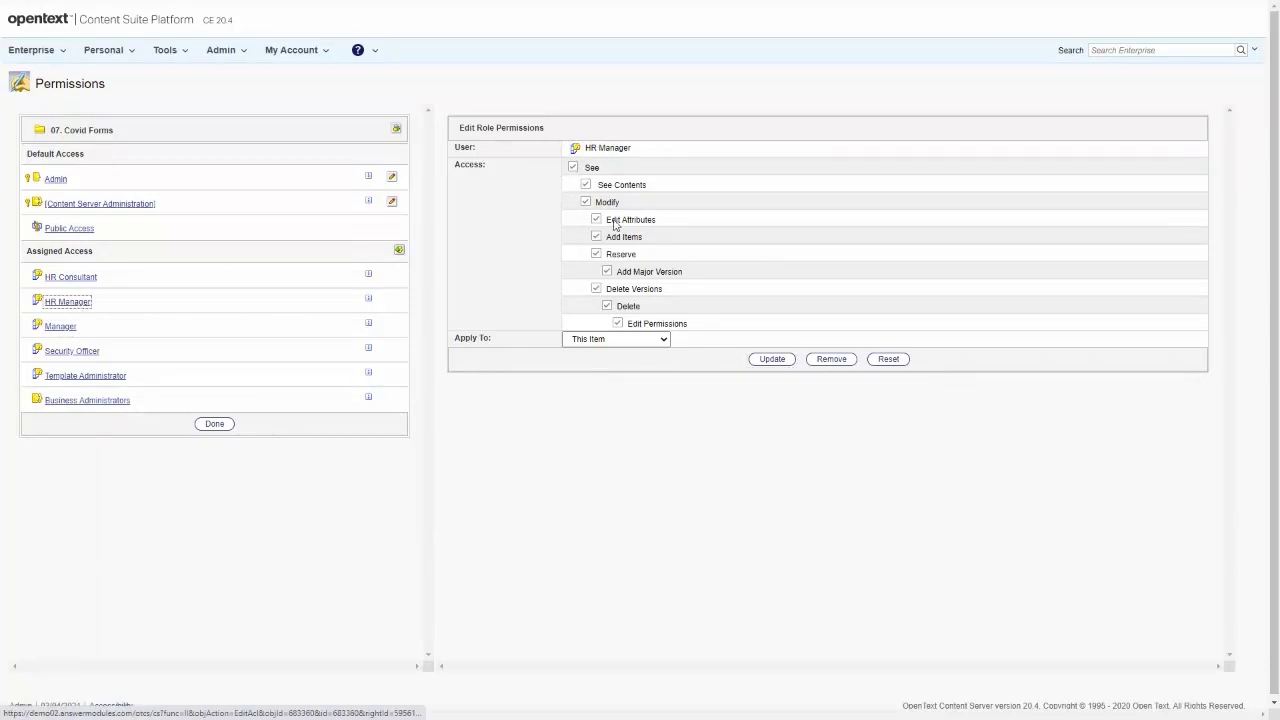
click(573, 167)
click(772, 359)
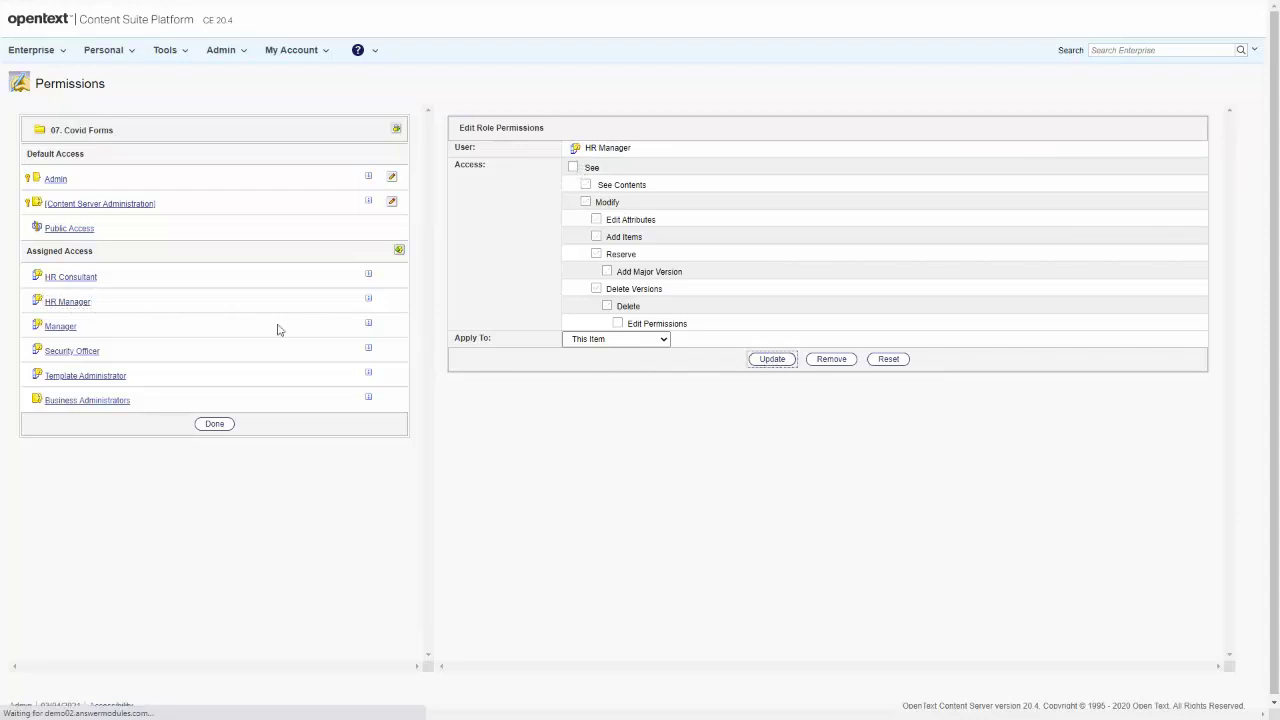
Remove all access permissions of the HR Consultant role on the 07. Covid Forms folder and finish editing its permissions
click(72, 278)
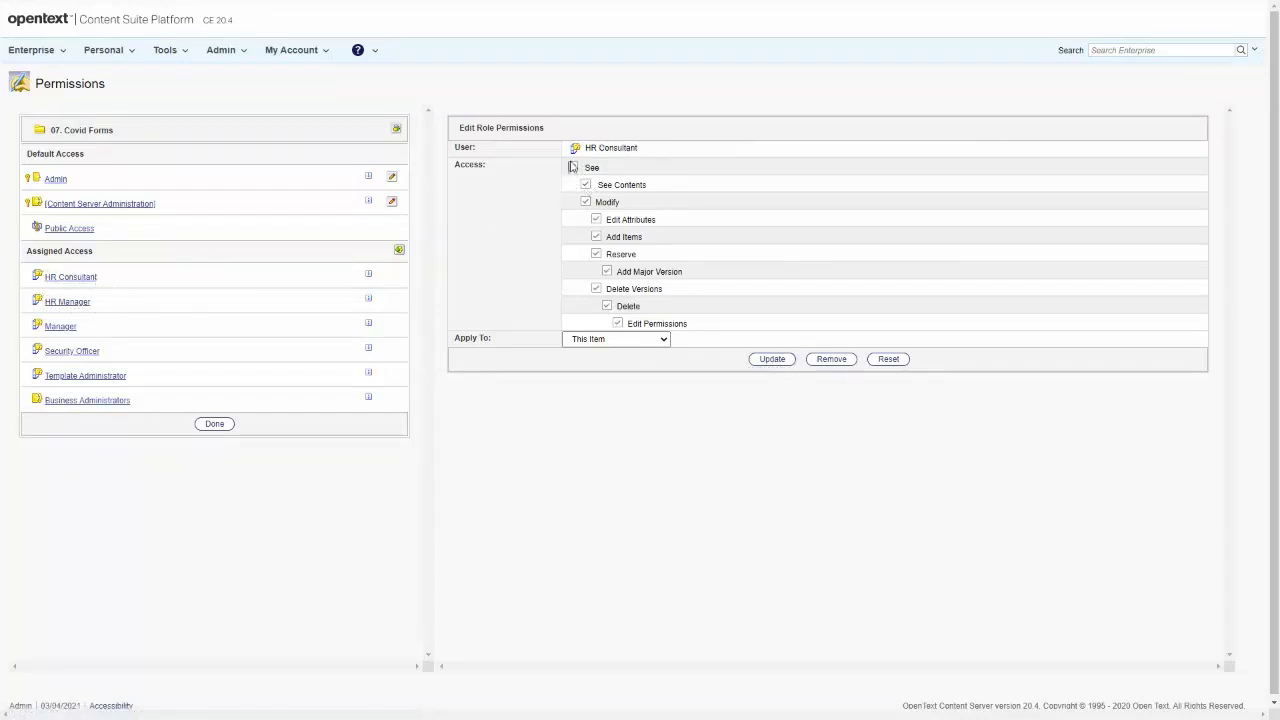
click(573, 167)
click(772, 359)
click(226, 424)
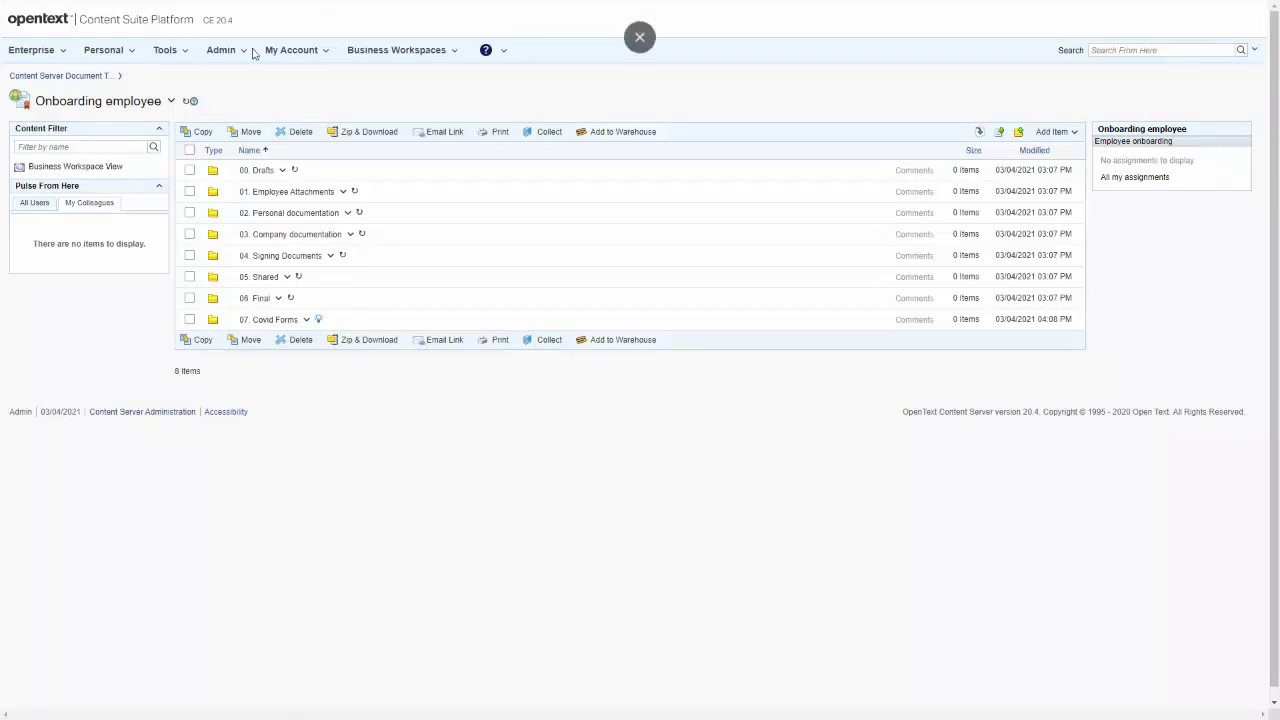
View the Onboarding employee template in Smart View, return to the home page, and exit full-screen mode
click(291, 50)
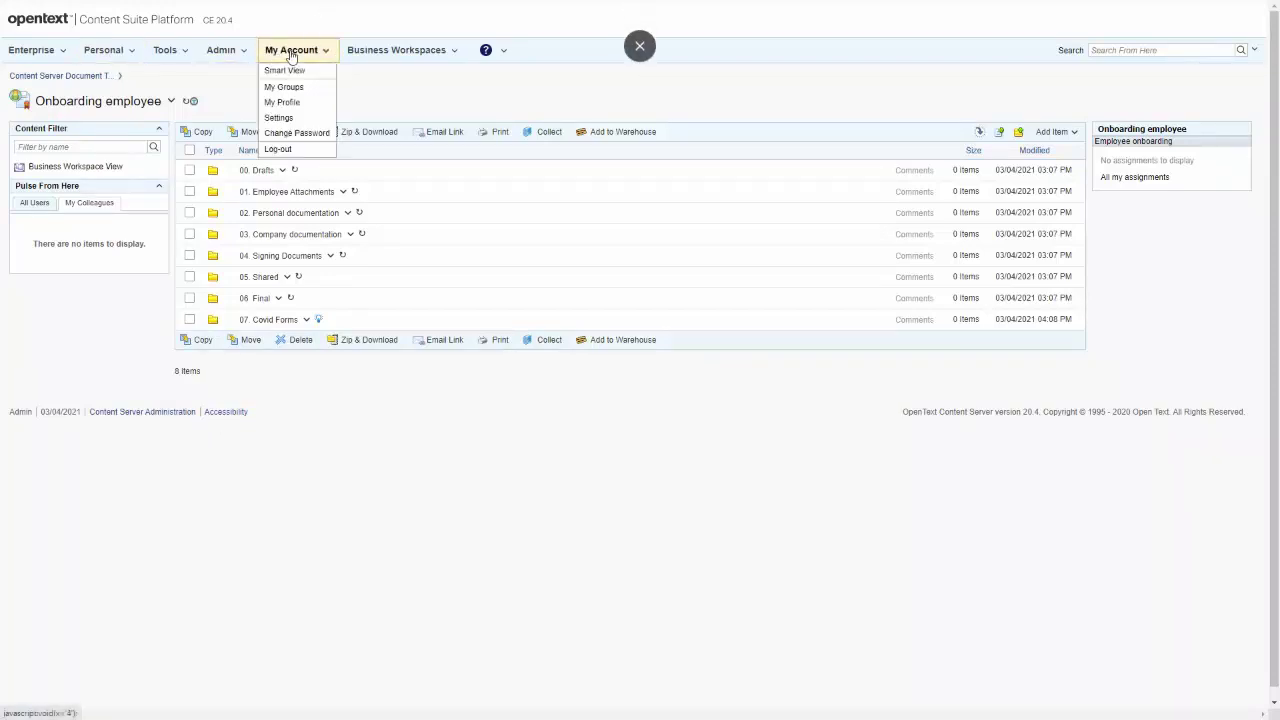
click(283, 71)
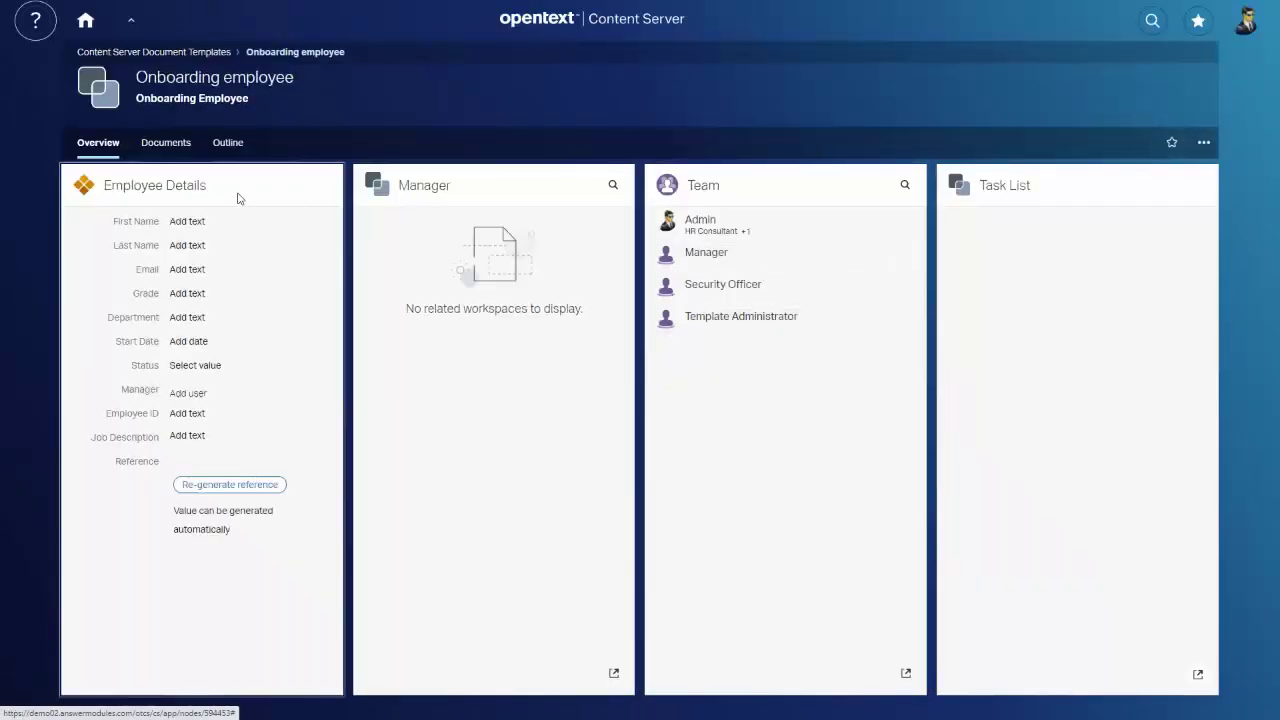
click(95, 30)
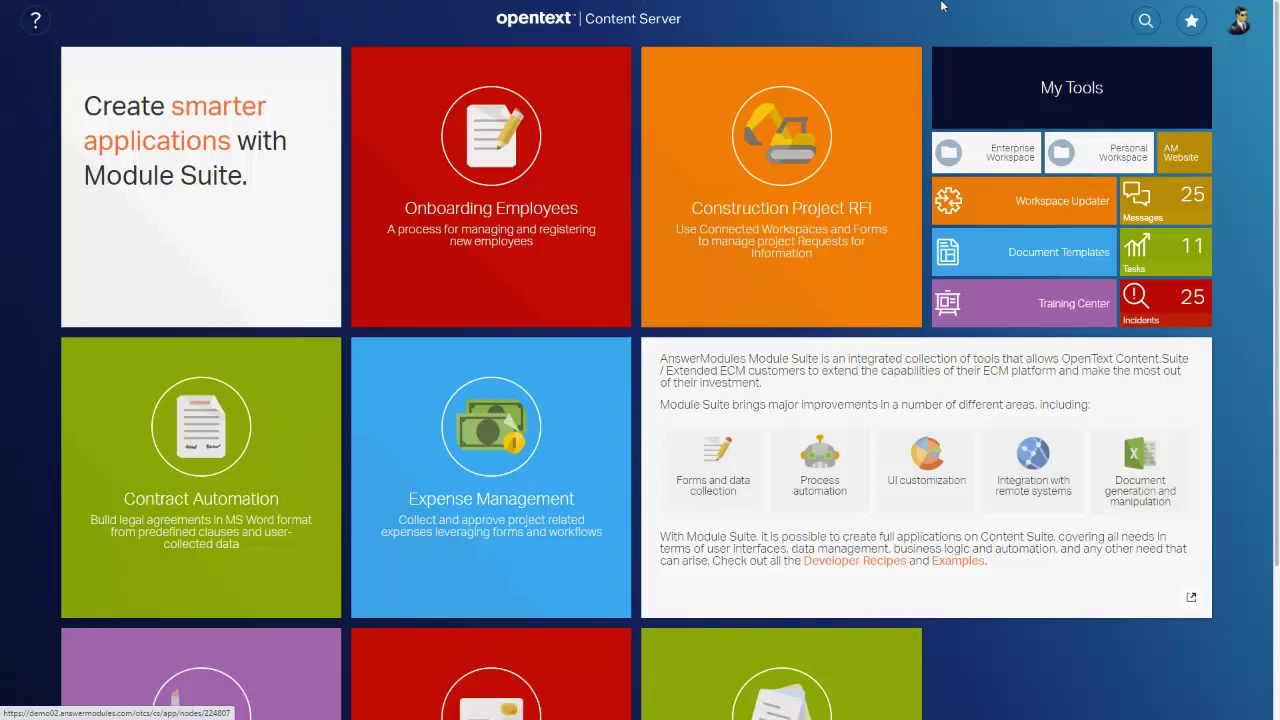
click(640, 46)
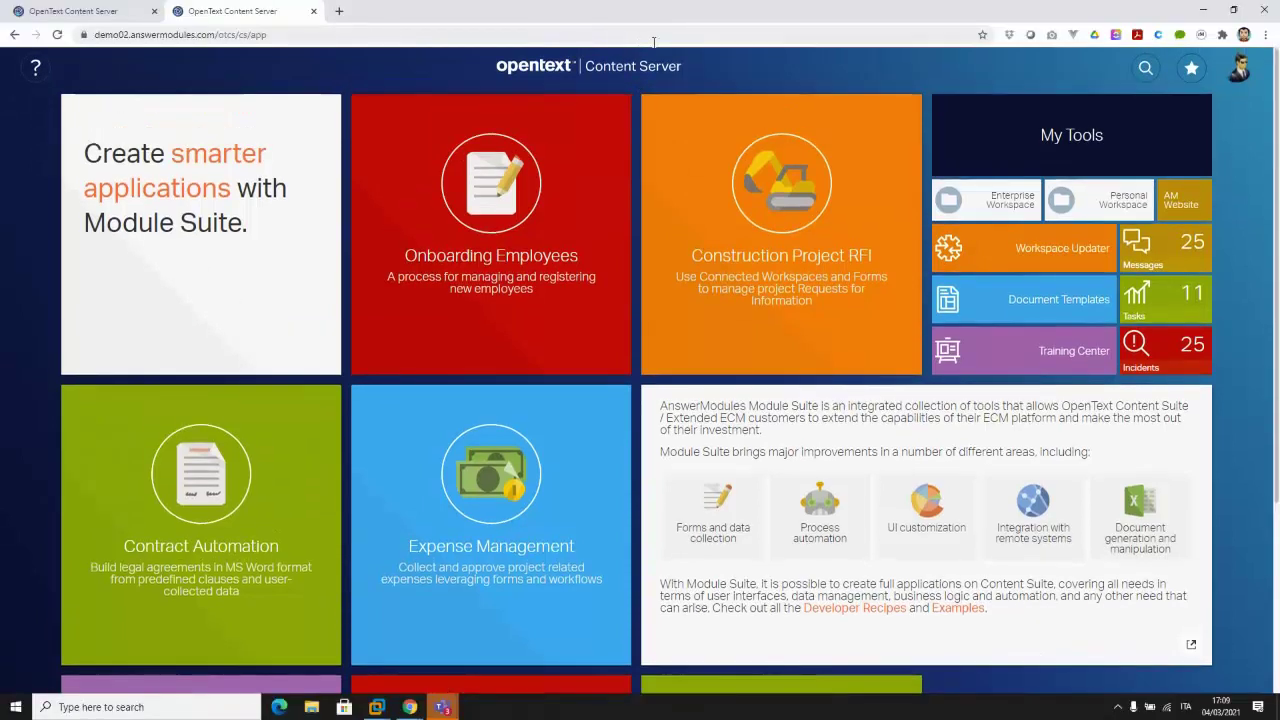
mouse_move(448, 708)
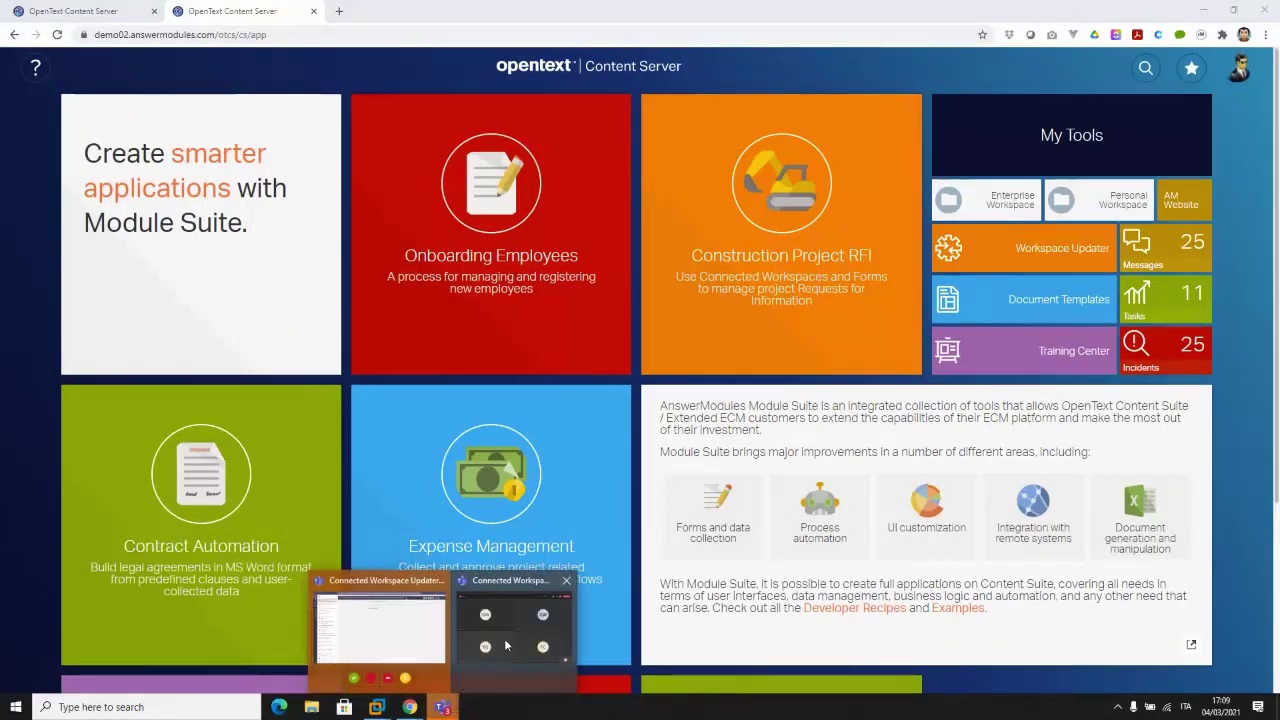
click(490, 650)
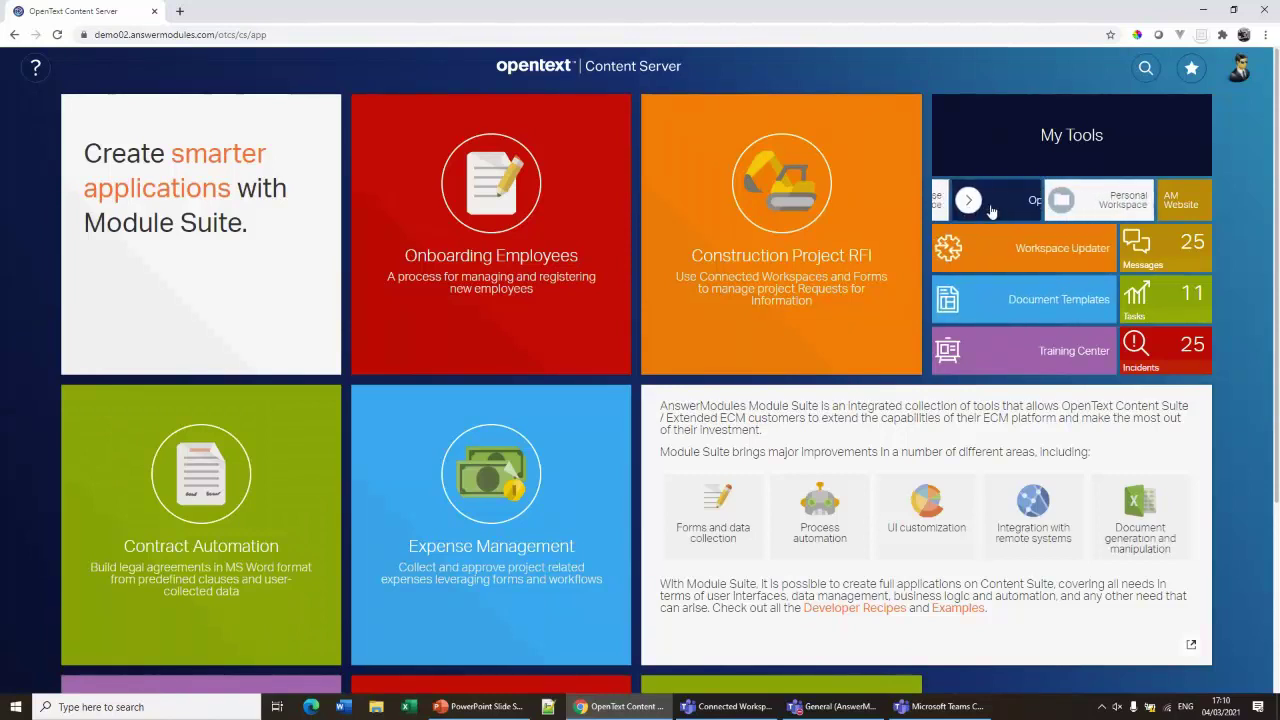
Open the Workspace Updater, view its slide on The CWS Updater App, and close the slides to reach the update jobs
click(997, 250)
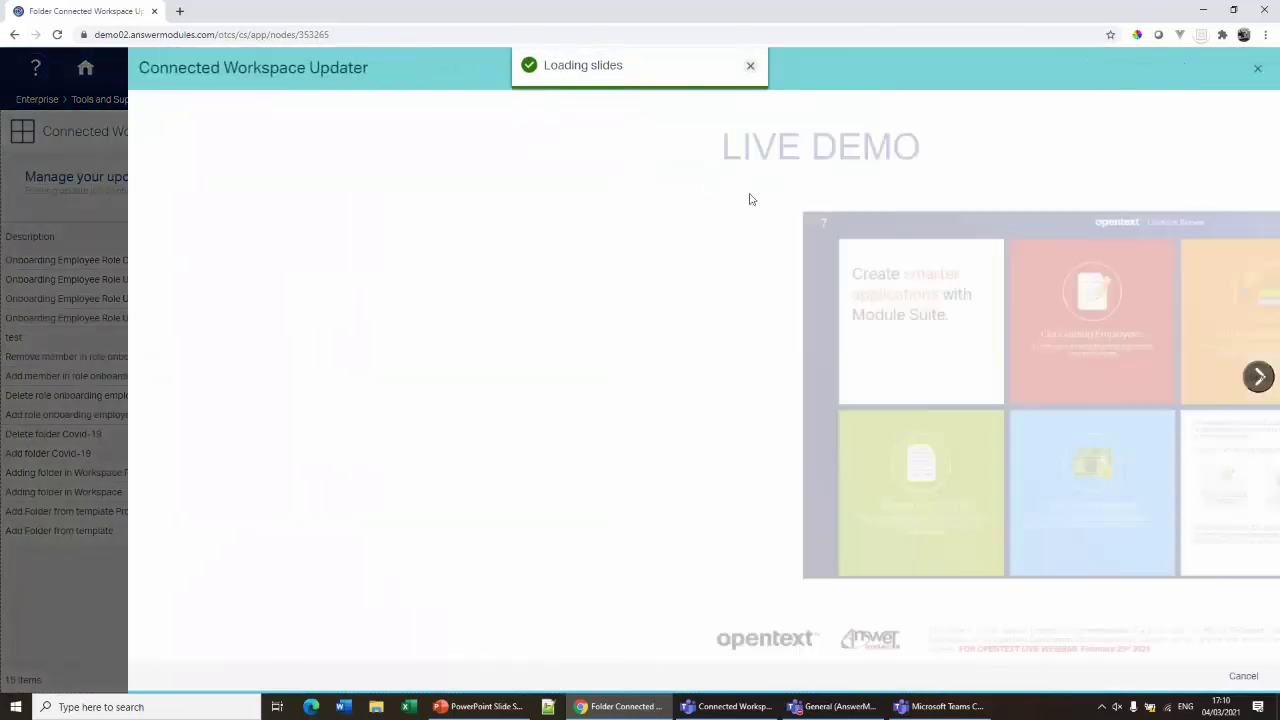
click(1255, 376)
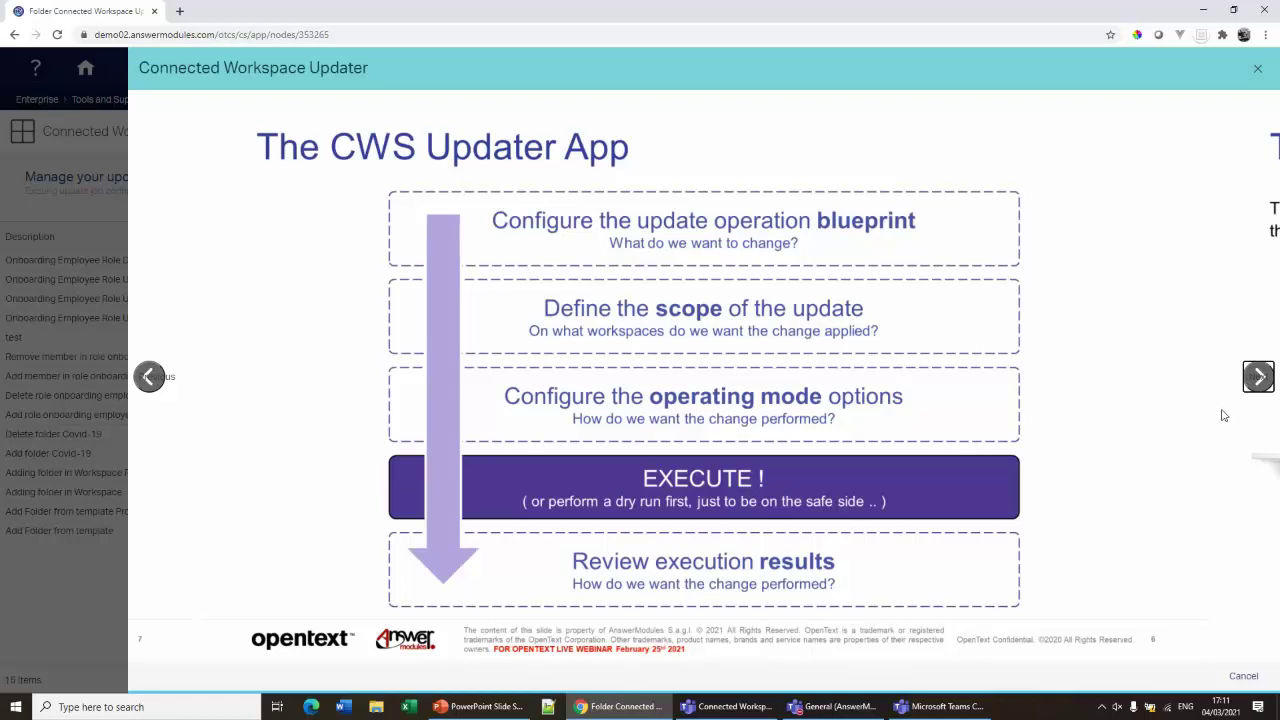
click(1268, 72)
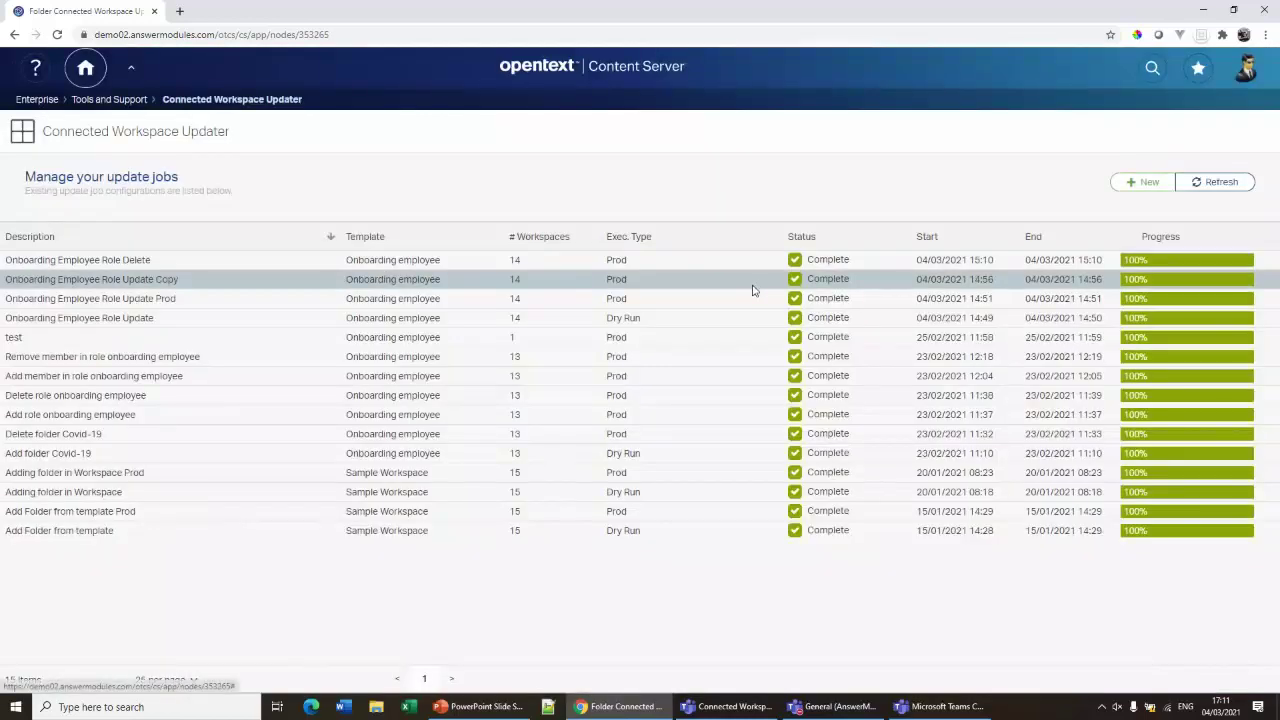
Create a new update job described as "Employee Onbarding Role Update" with Onboarding employee as its workspace template
click(1147, 184)
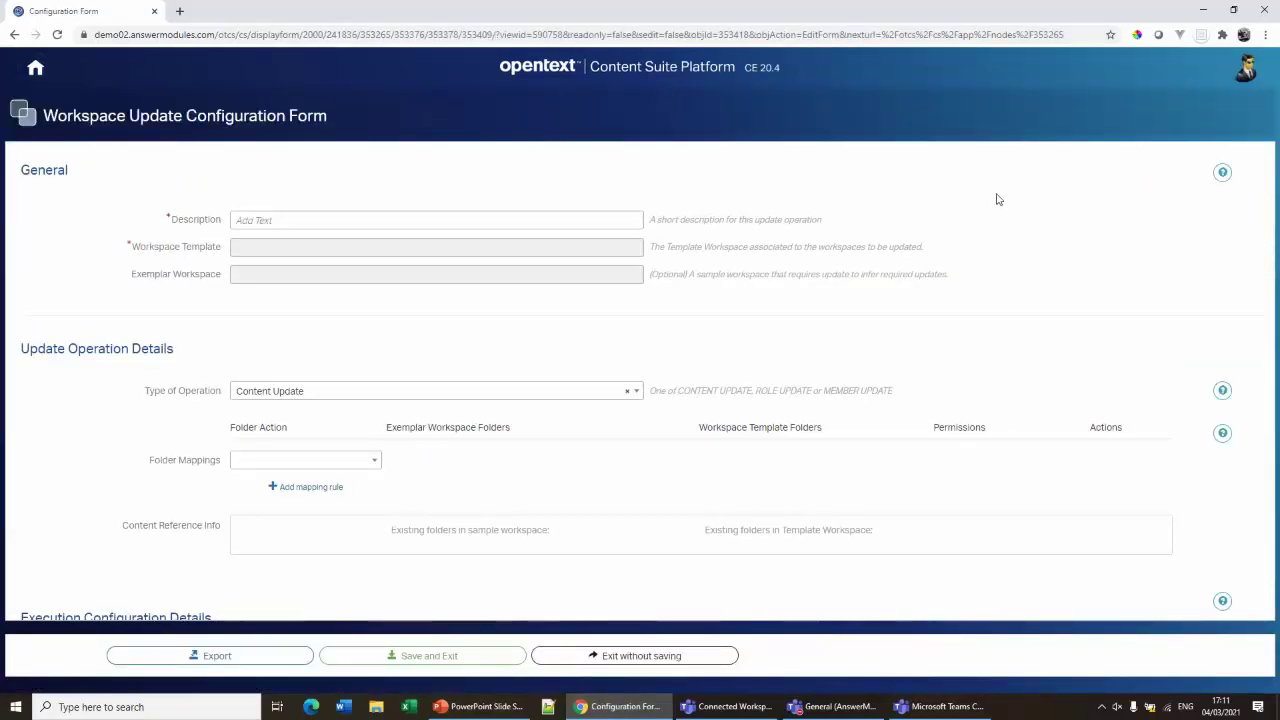
click(298, 222)
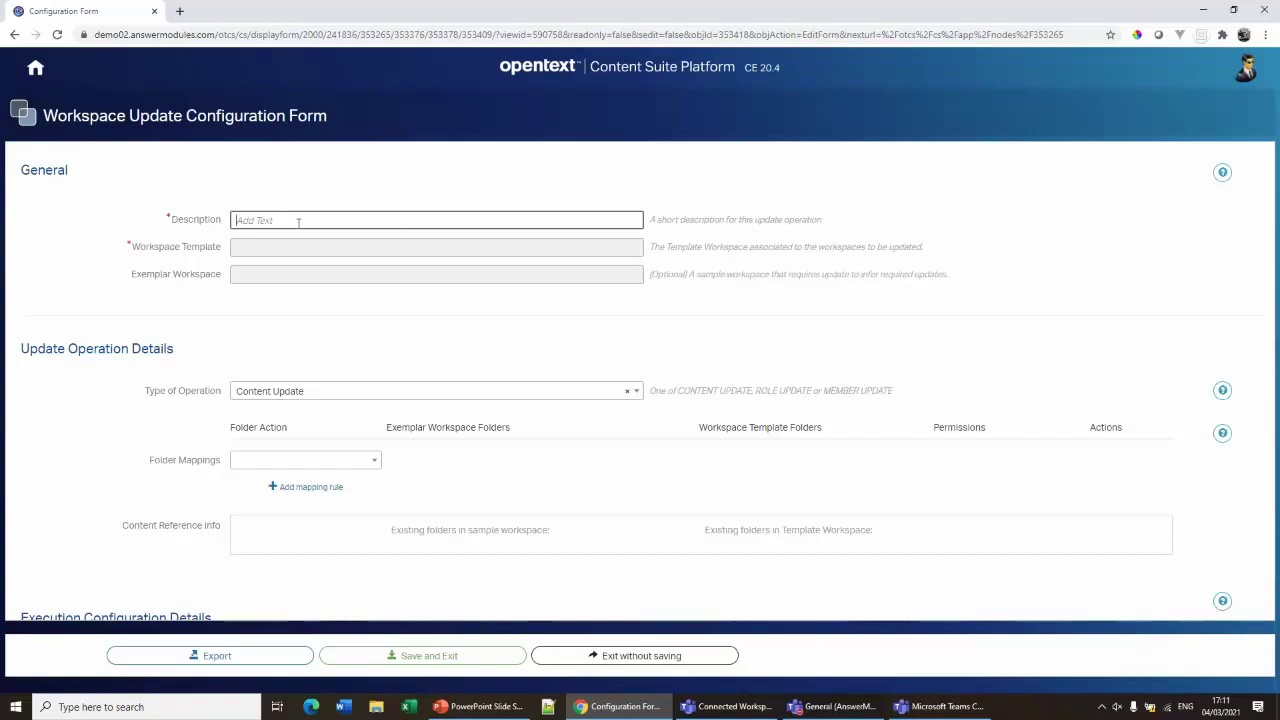
text(Employee Onbording Role Update)
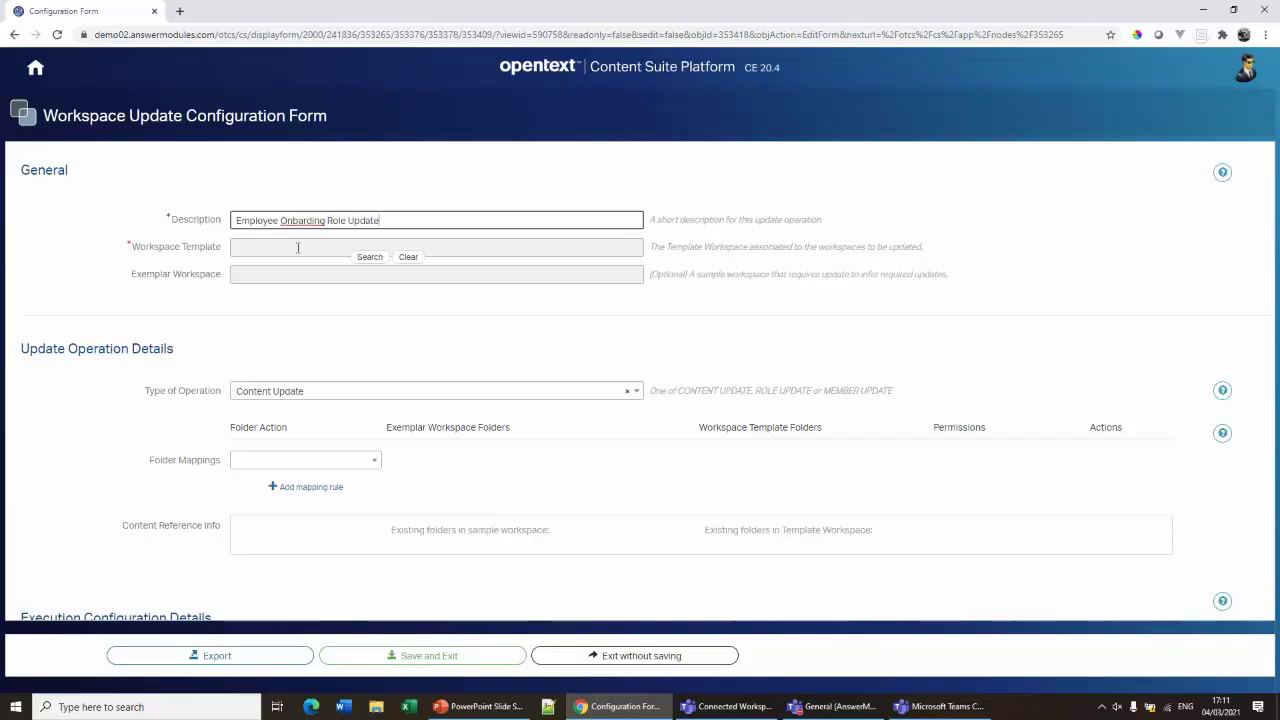
click(372, 258)
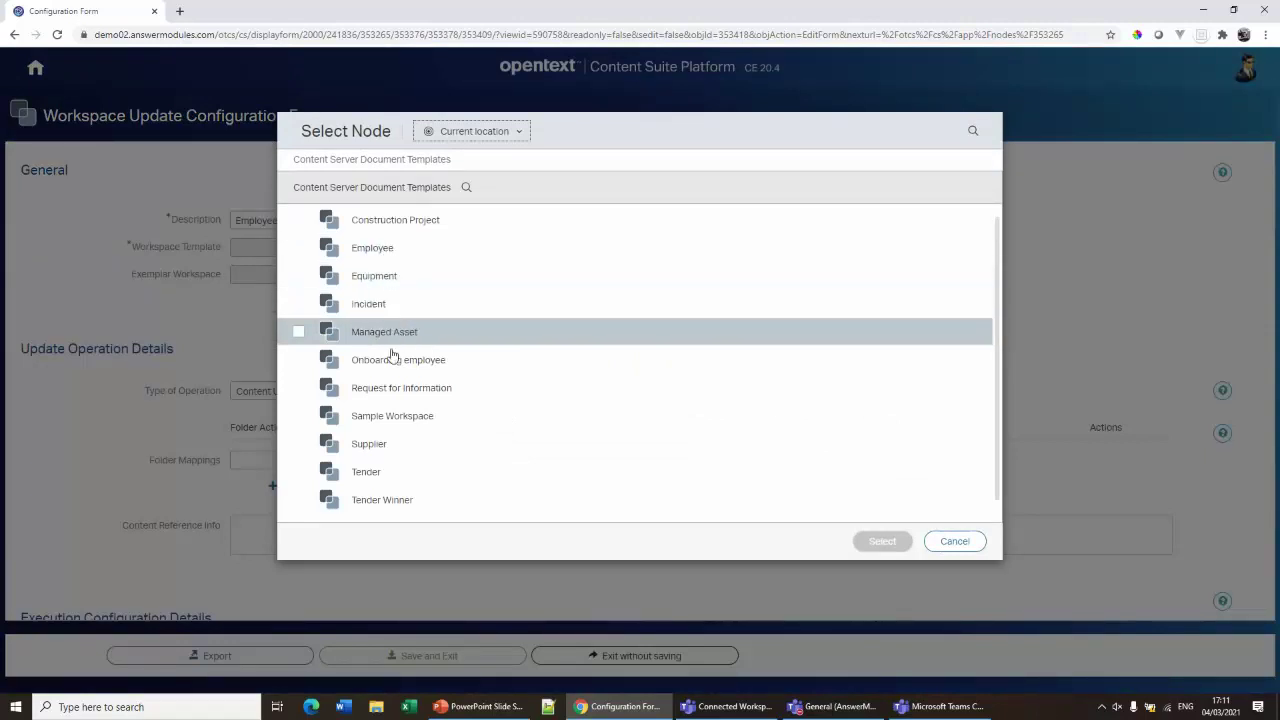
click(298, 359)
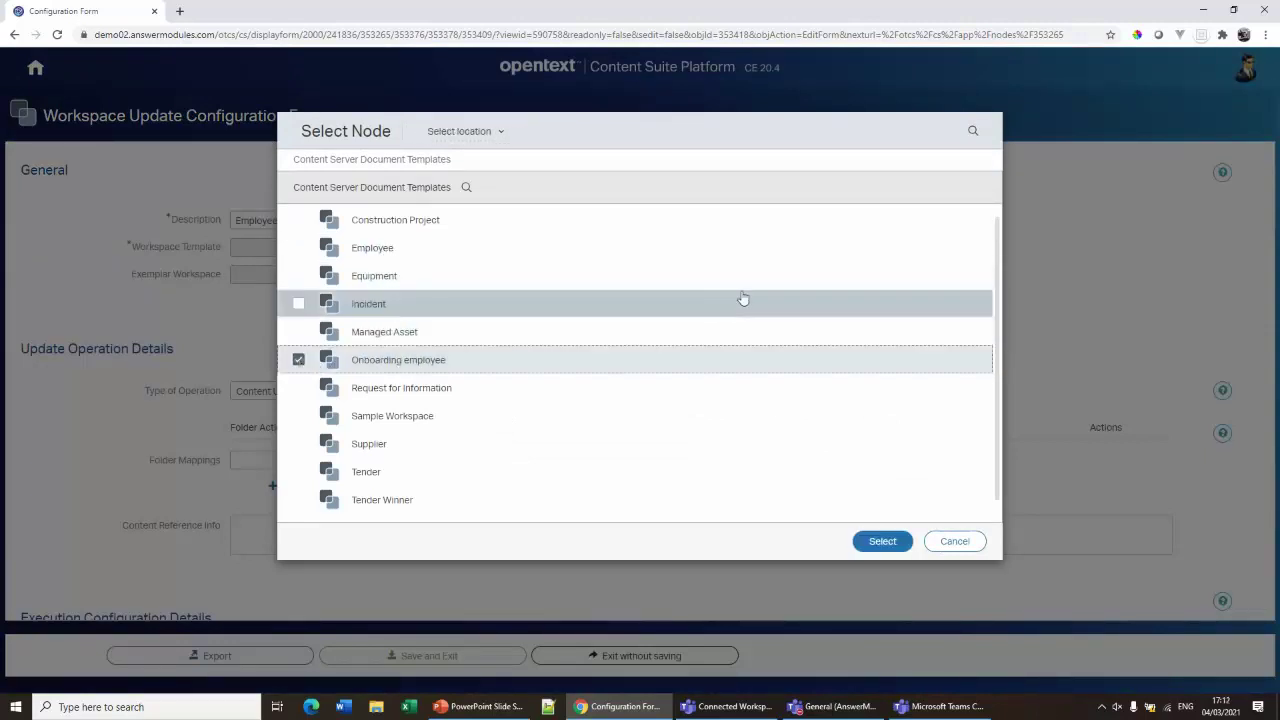
click(890, 541)
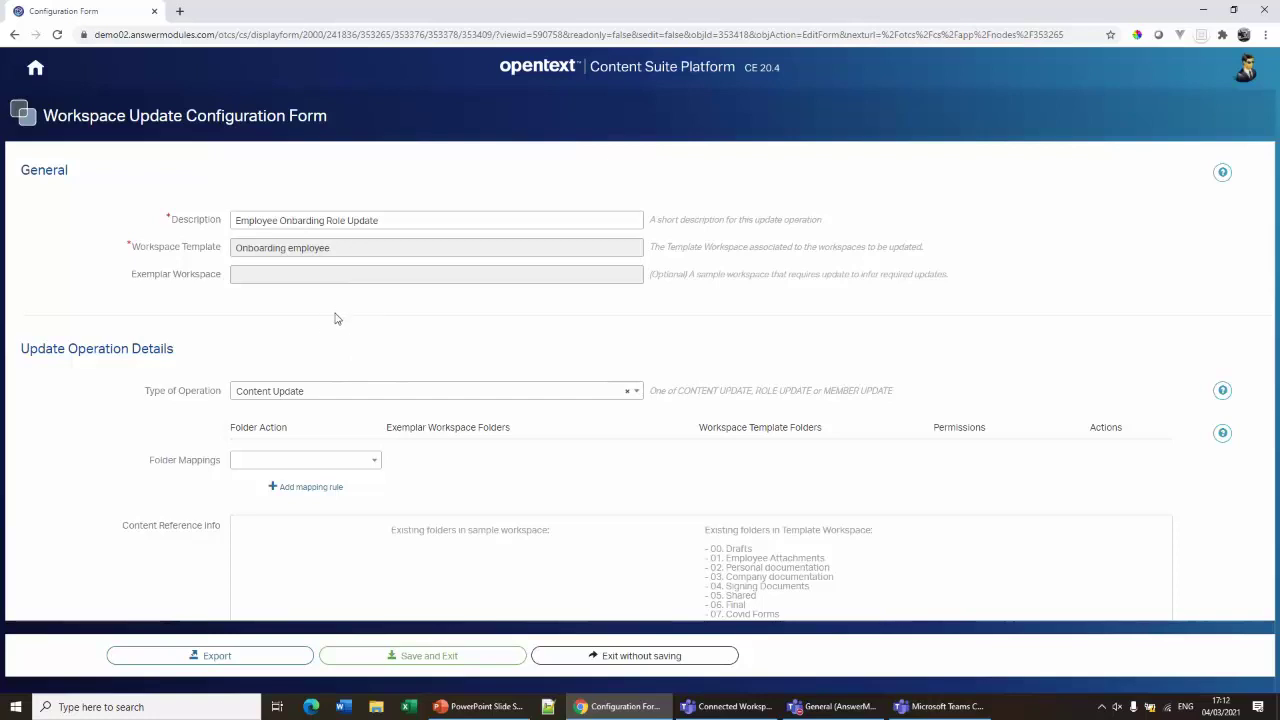
Set the type of operation to Role Update and define a role mapping that adds the Security Officer role
scroll(338, 312, down, 2)
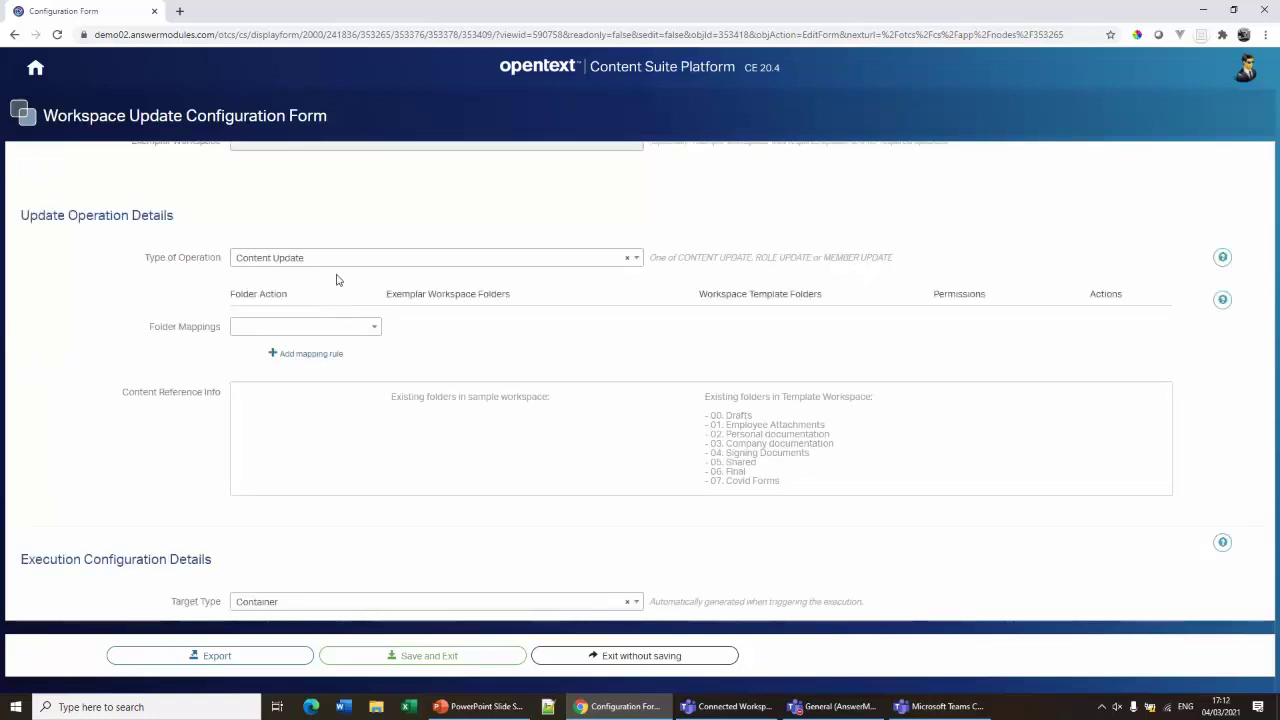
click(279, 259)
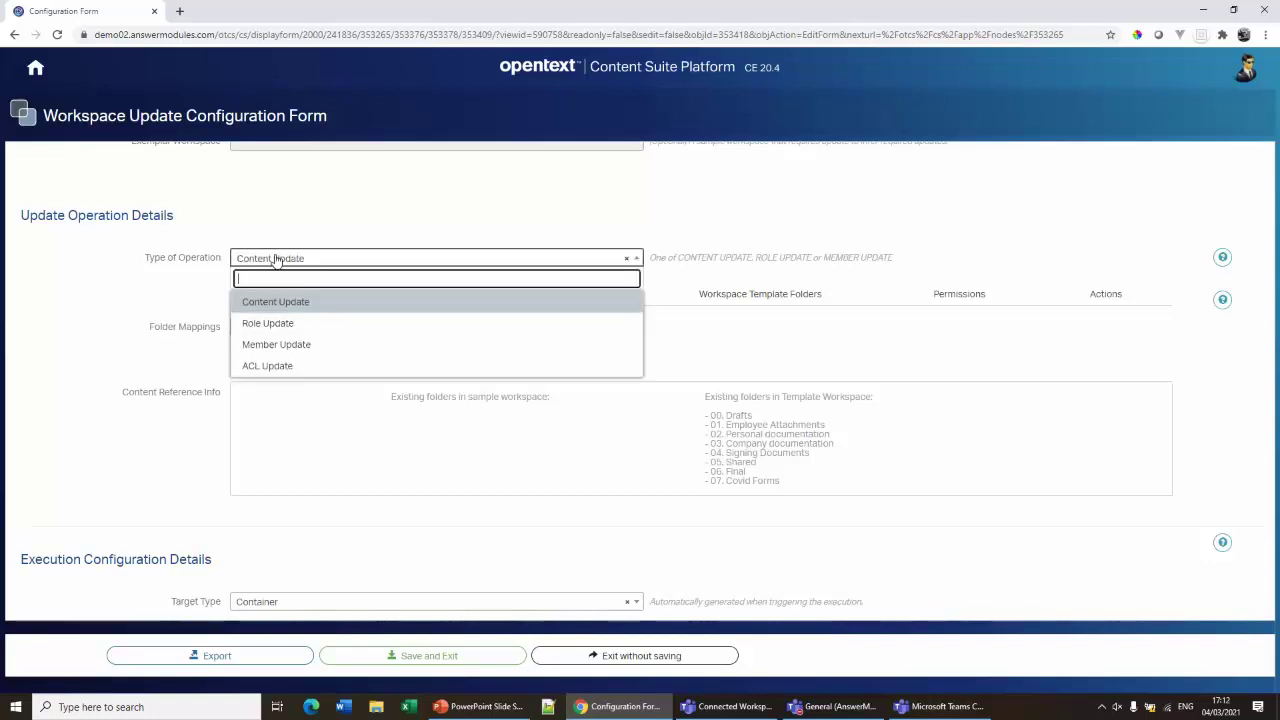
click(258, 324)
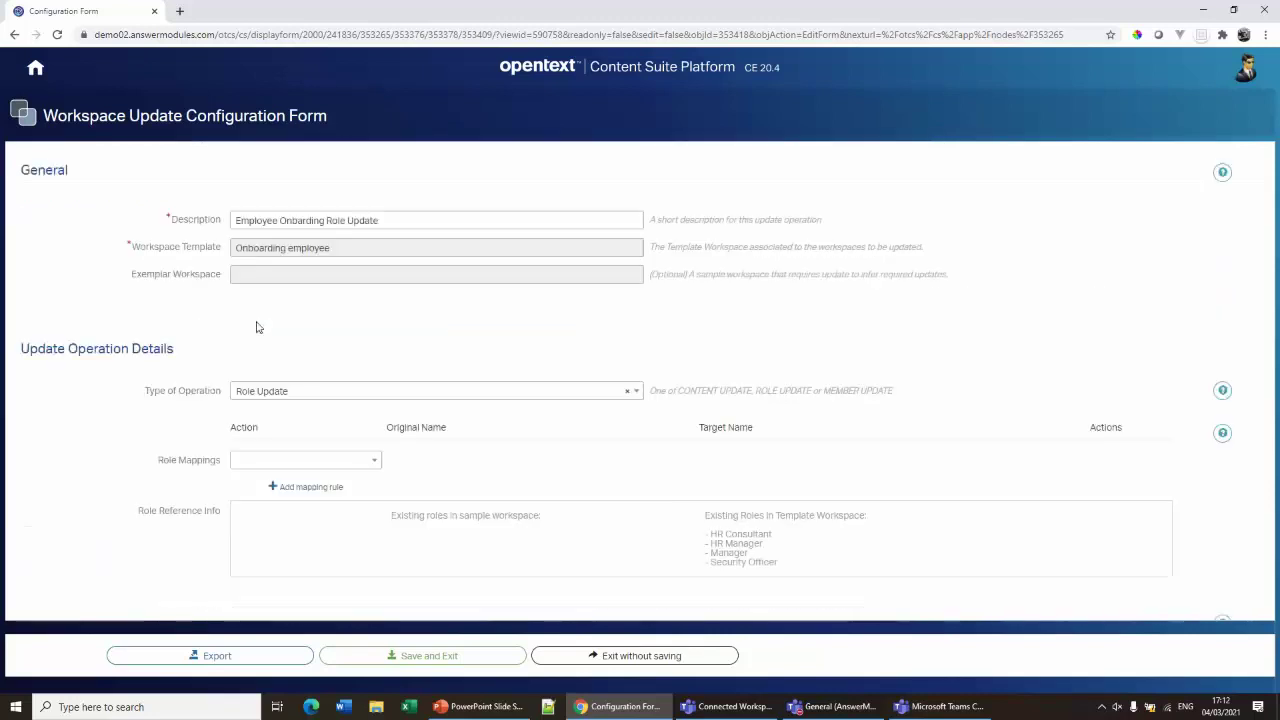
click(267, 462)
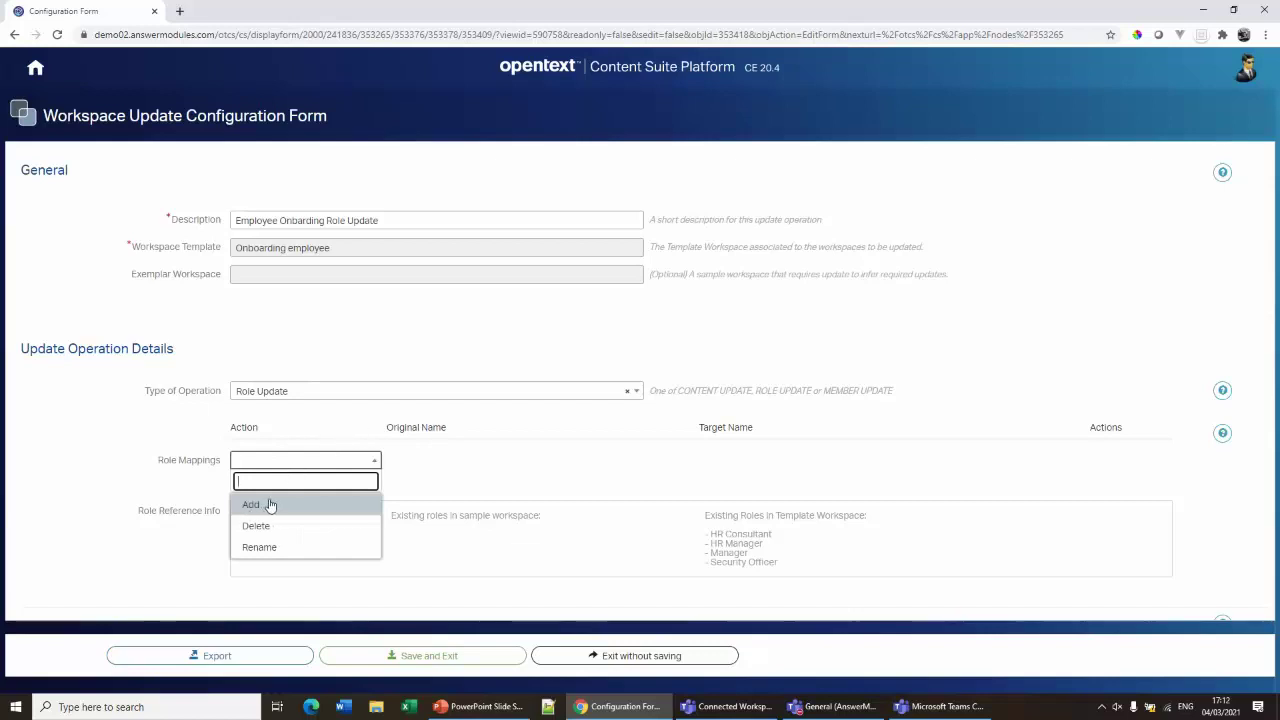
click(252, 505)
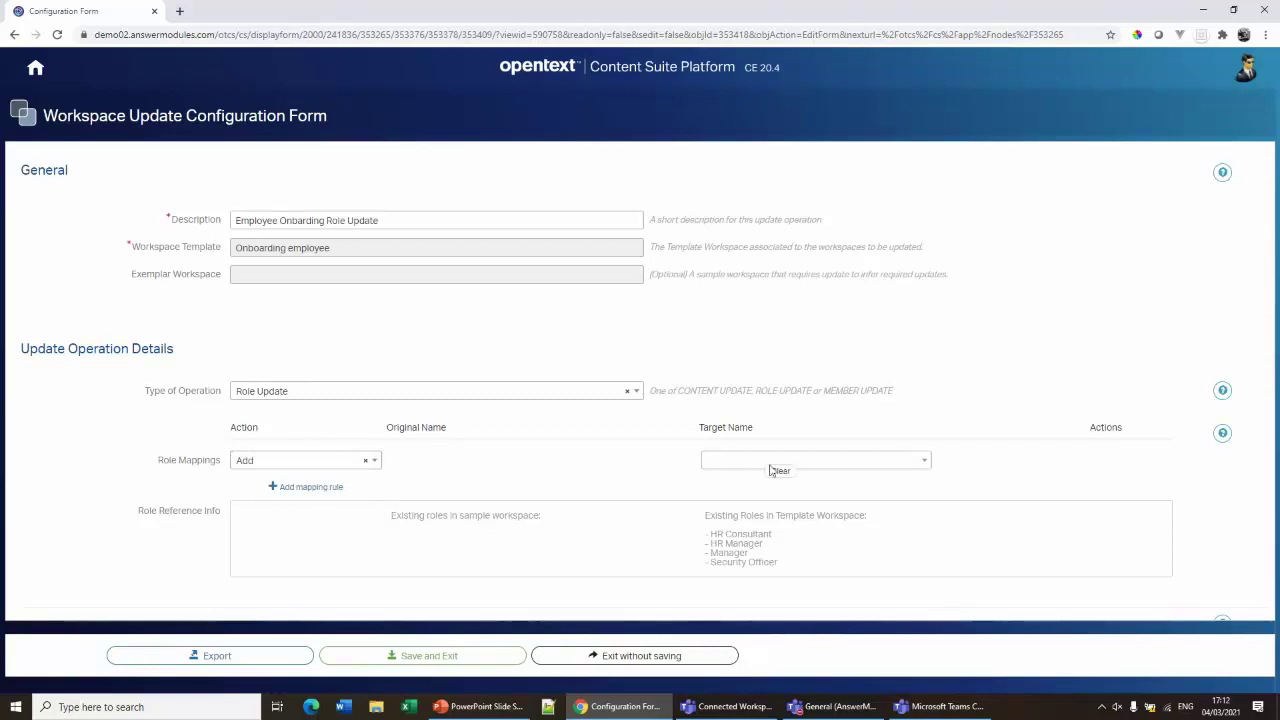
click(715, 464)
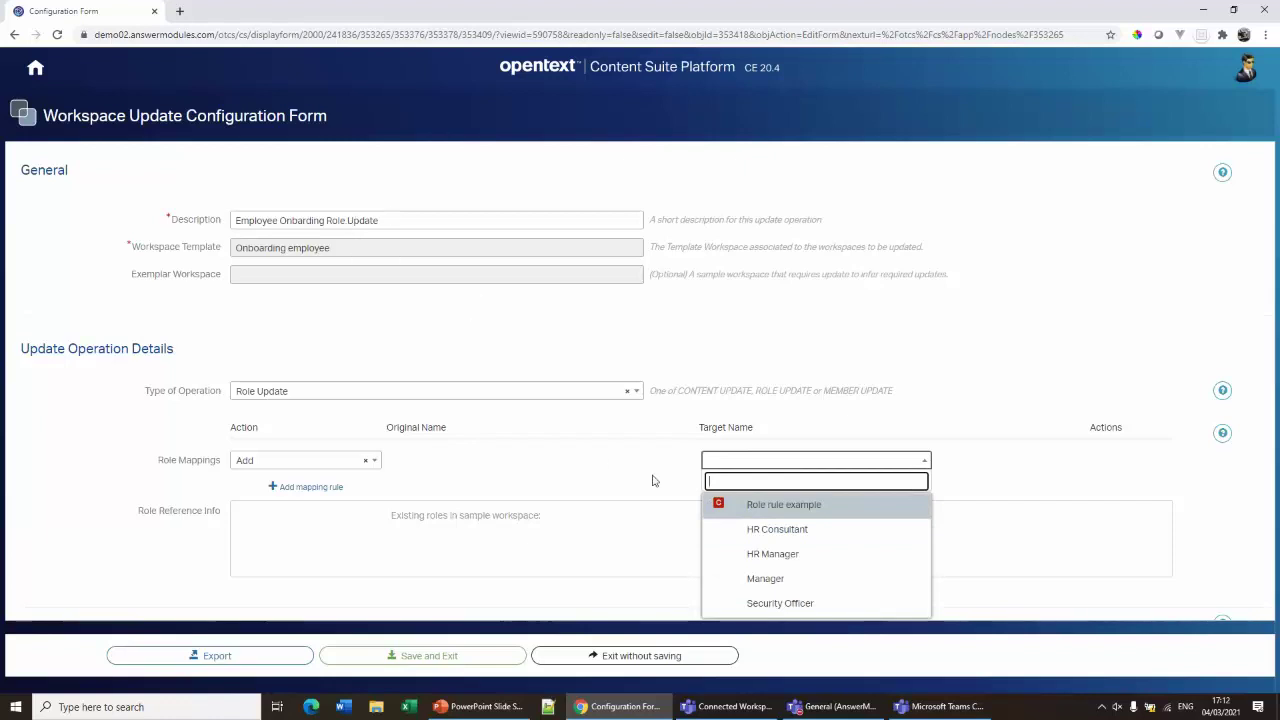
click(769, 603)
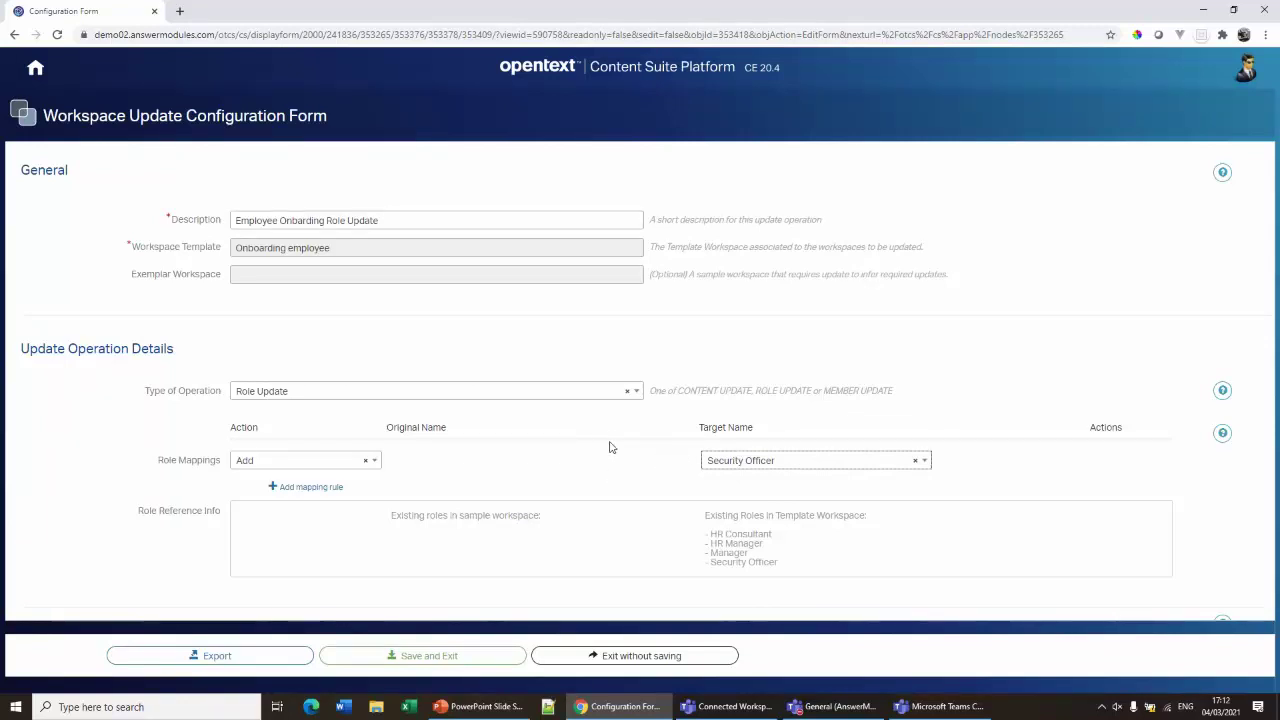
Keep the target type as Container and choose the 2021 folder under Connected Workspaces > Onboarding employees as the target container
scroll(610, 449, down, 2)
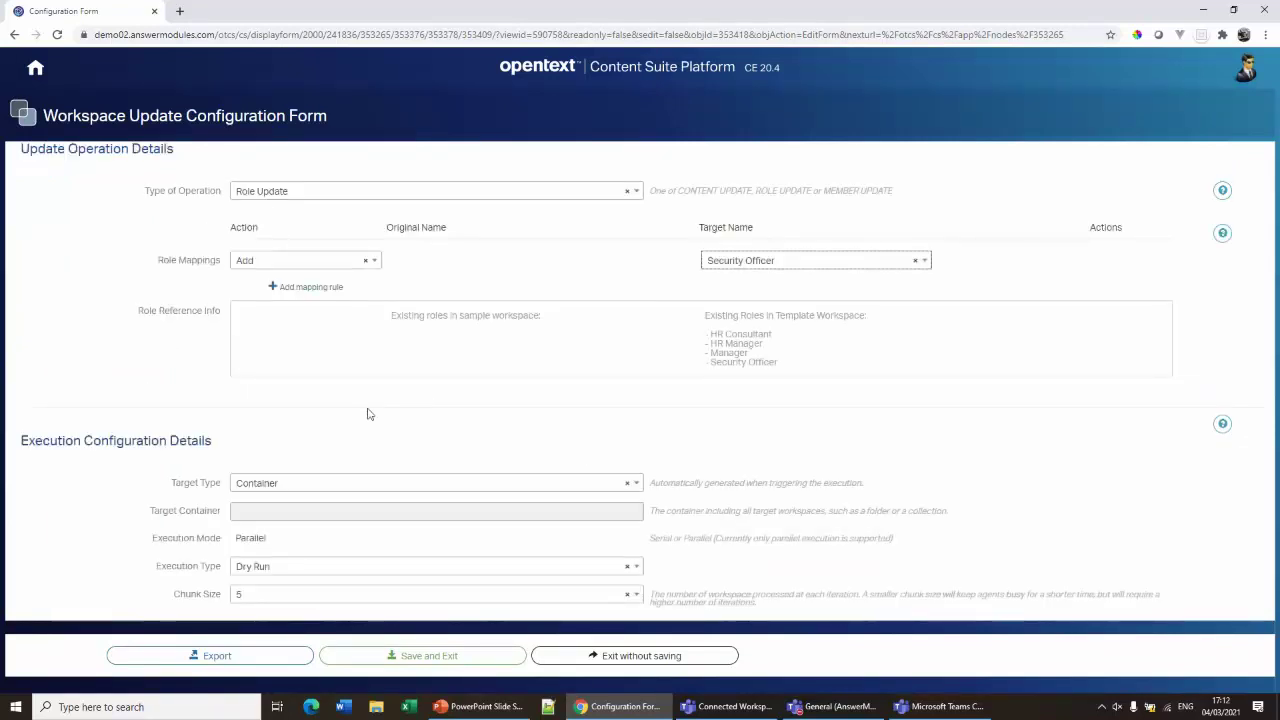
scroll(297, 323, up, 2)
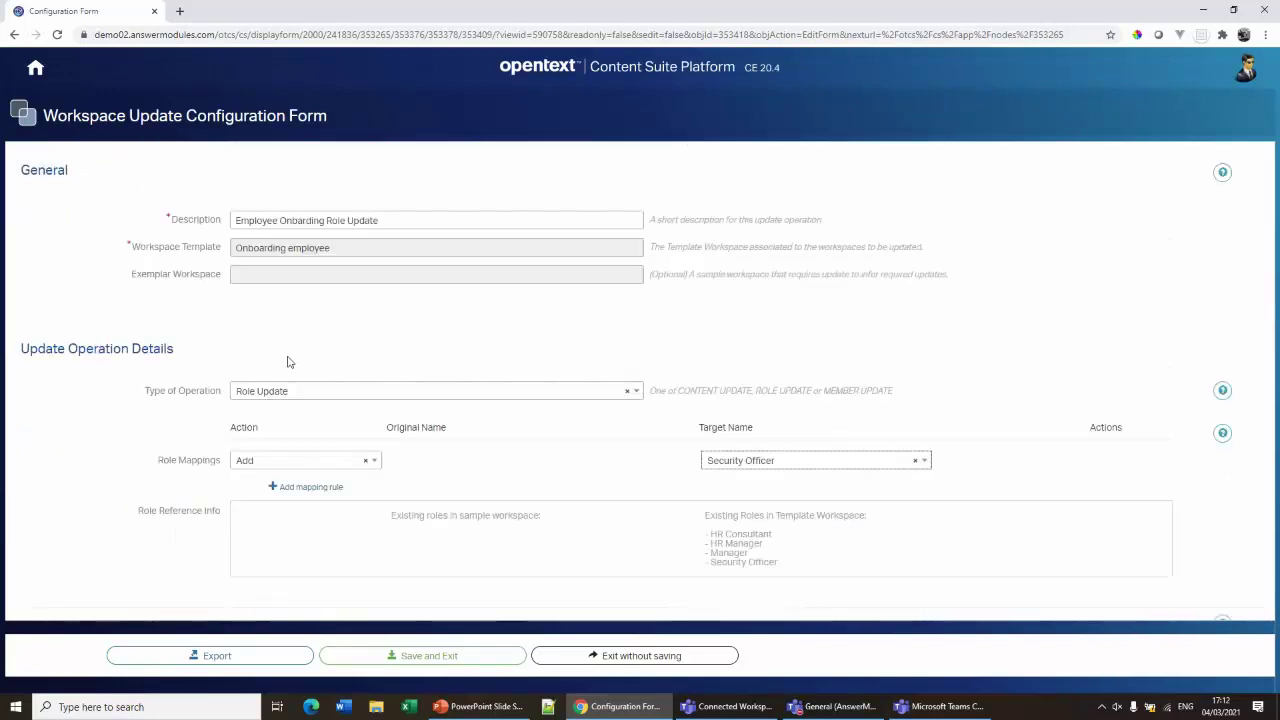
scroll(286, 350, down, 2)
scroll(353, 358, down, 1)
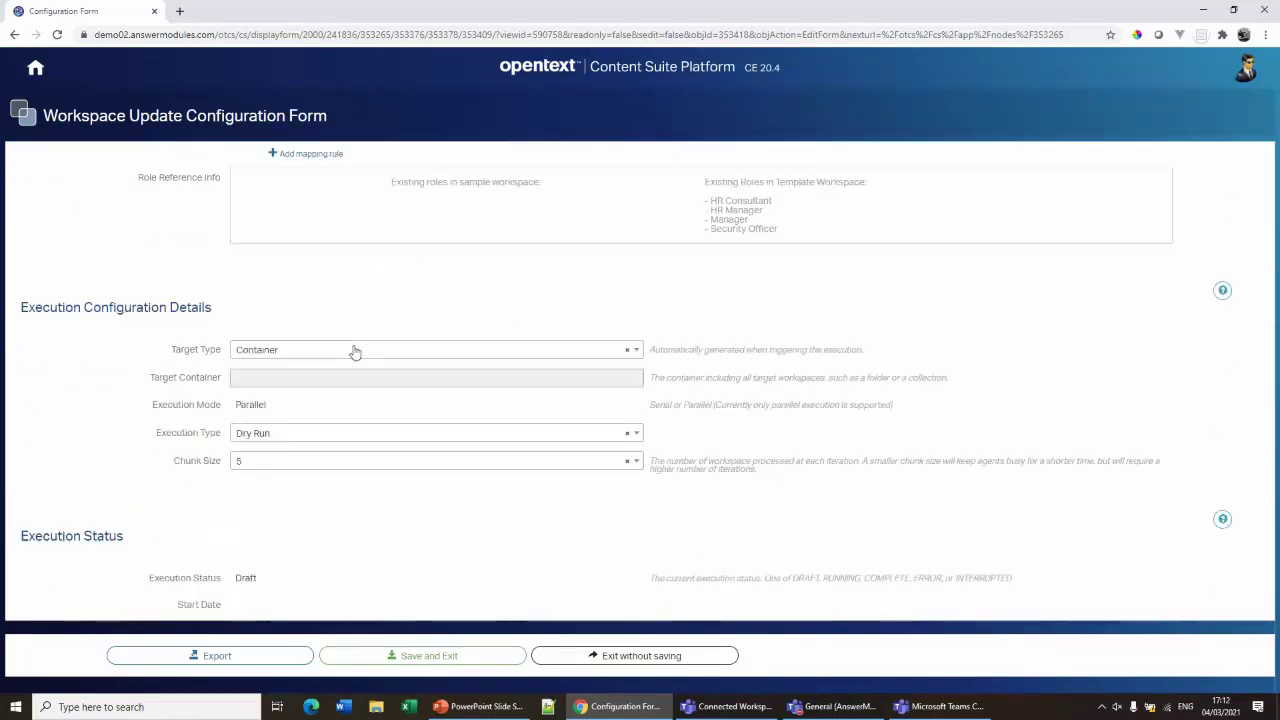
click(281, 353)
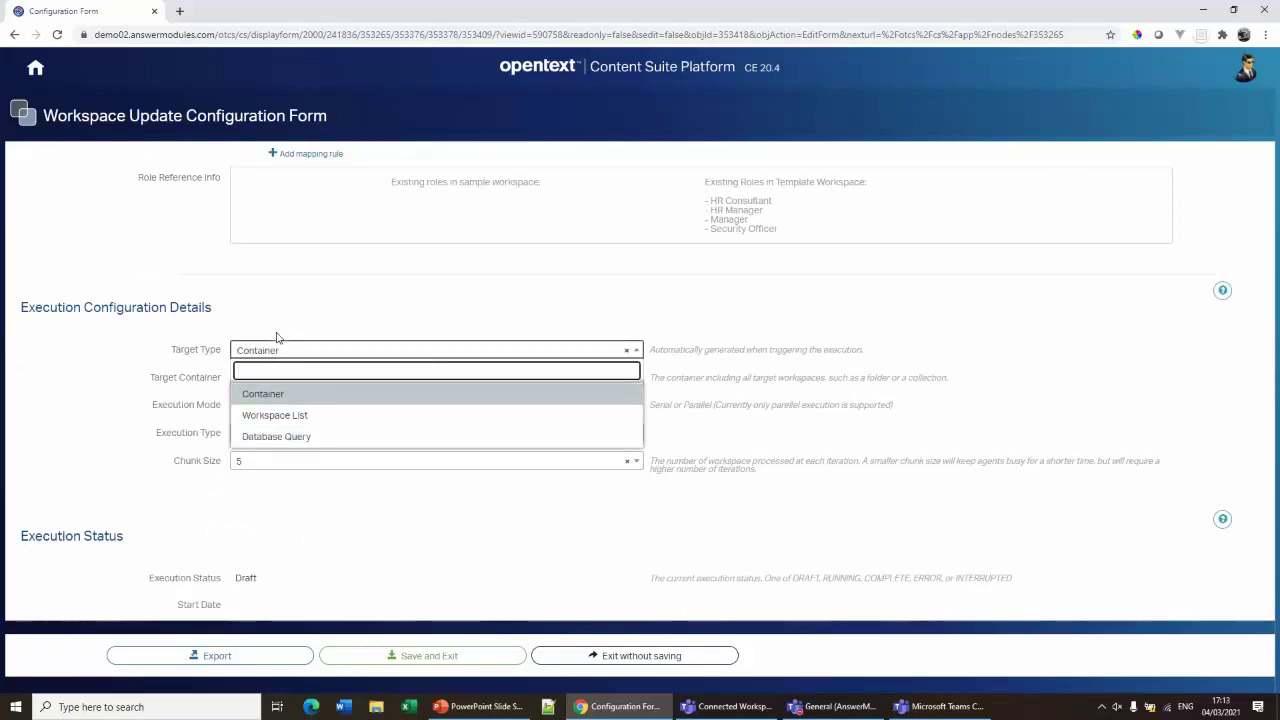
click(283, 338)
mouse_move(339, 375)
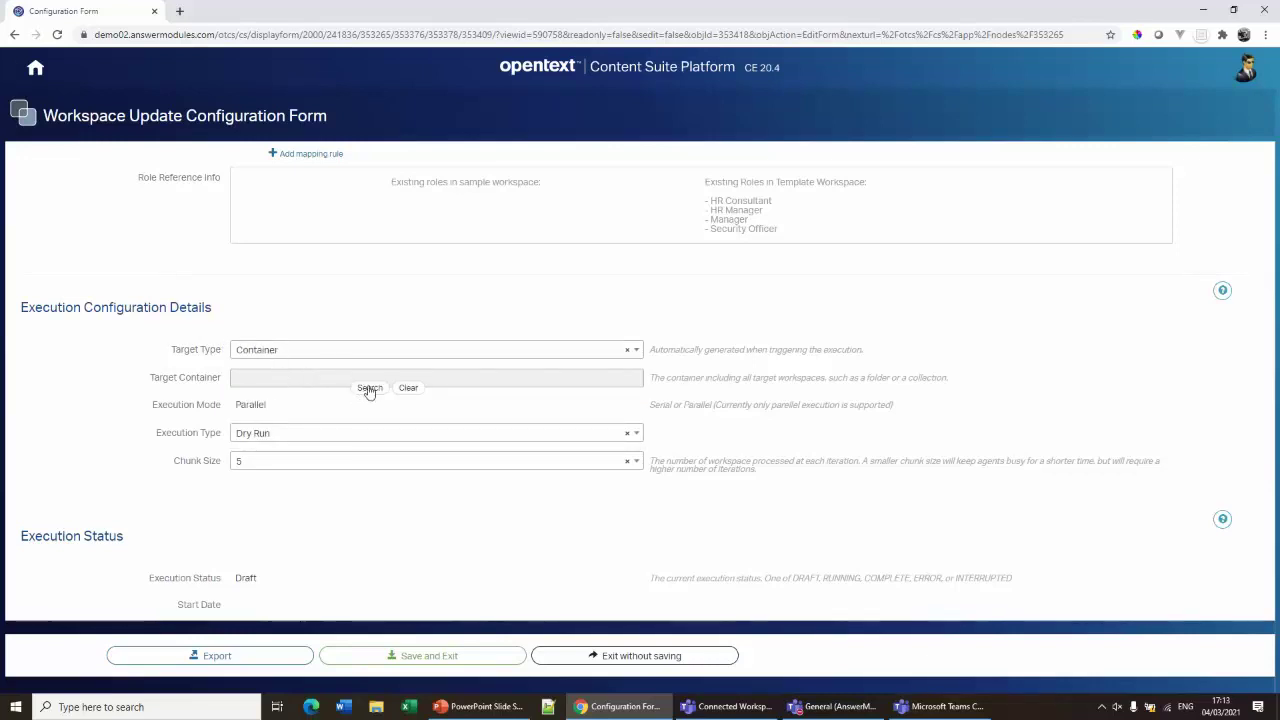
click(369, 388)
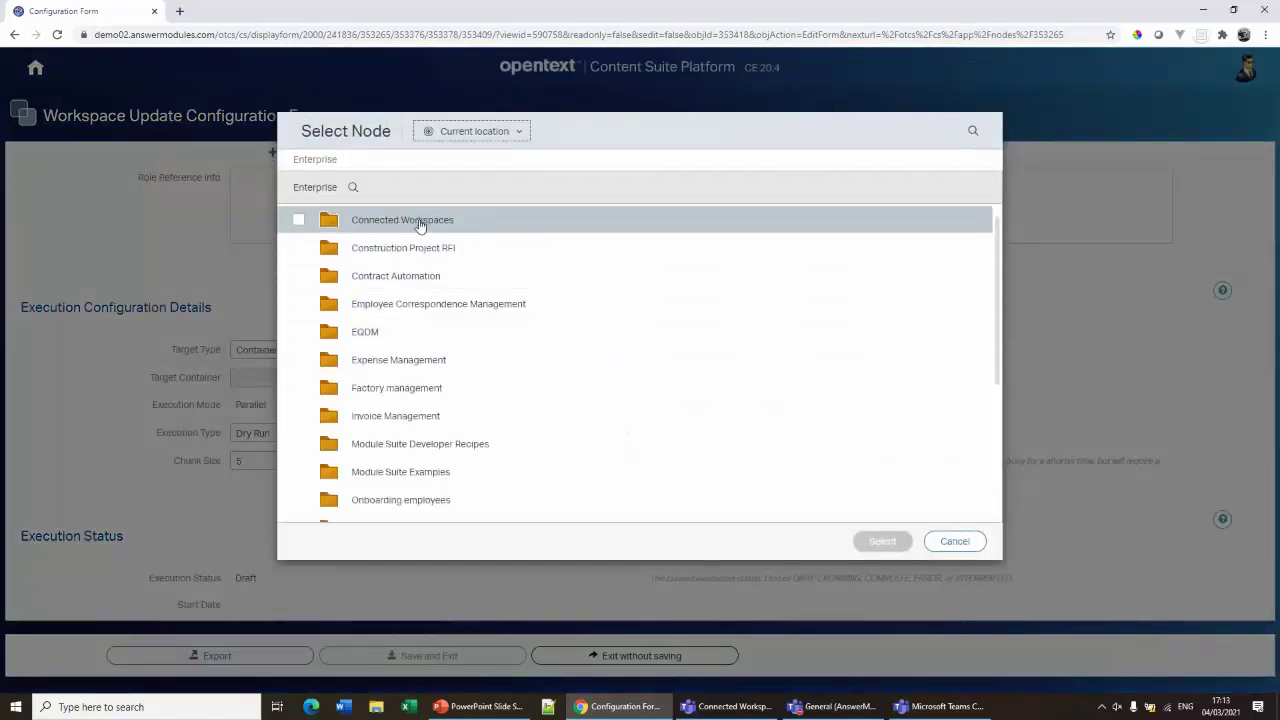
click(420, 225)
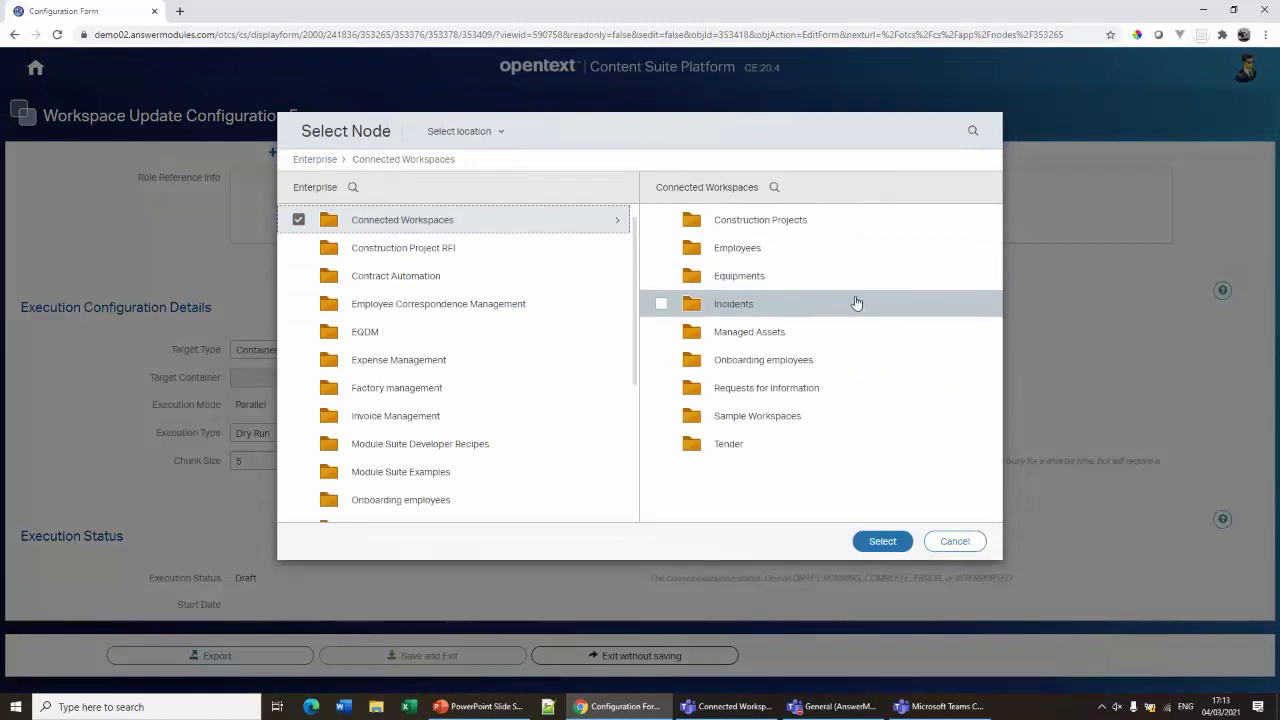
click(776, 362)
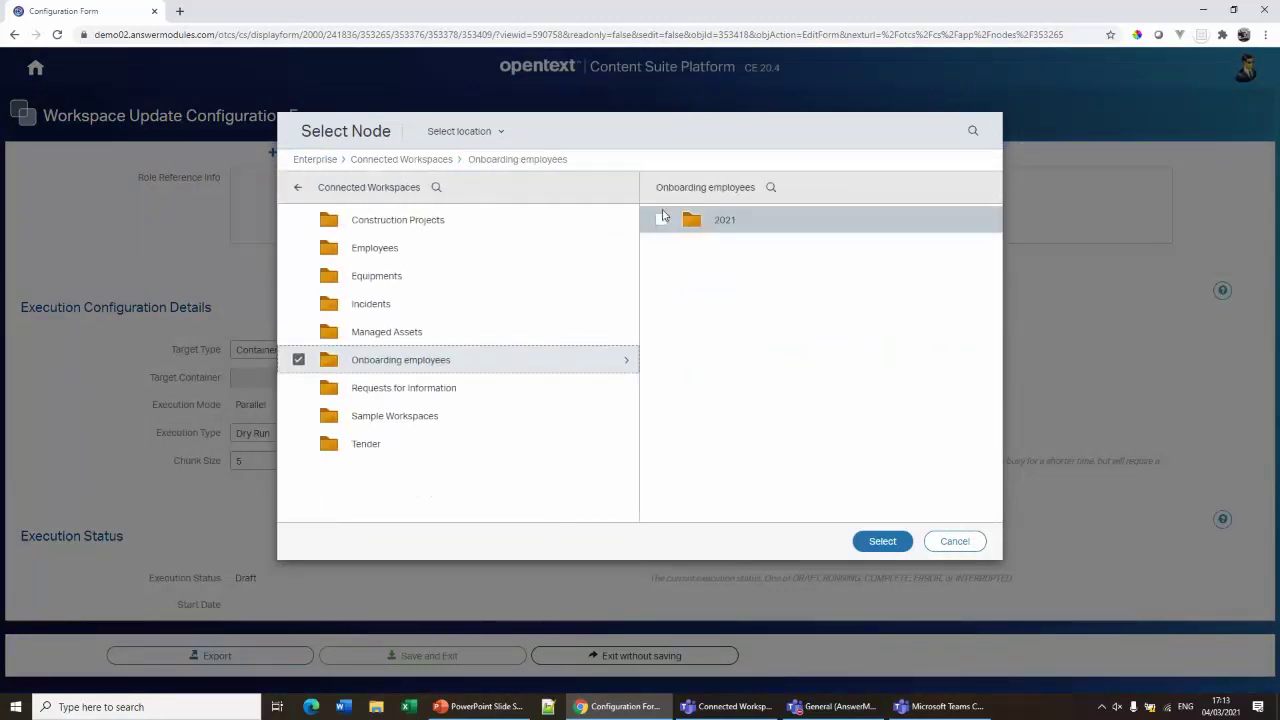
click(661, 220)
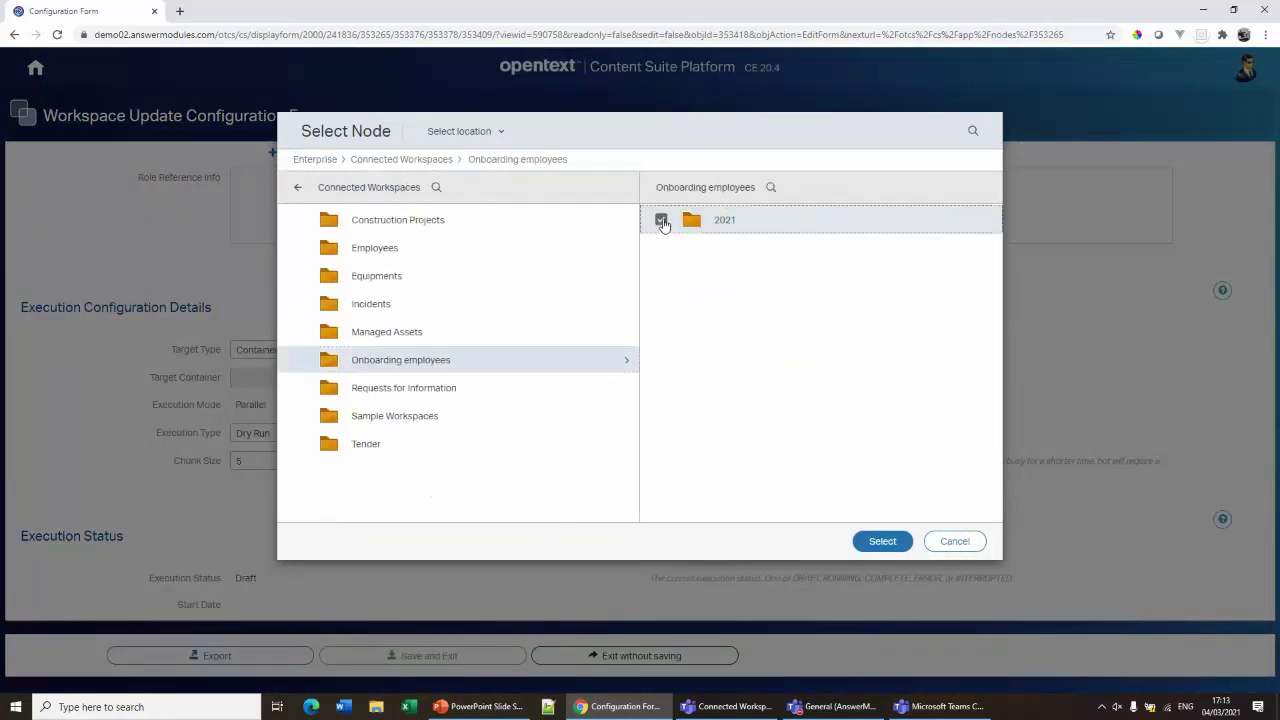
click(880, 544)
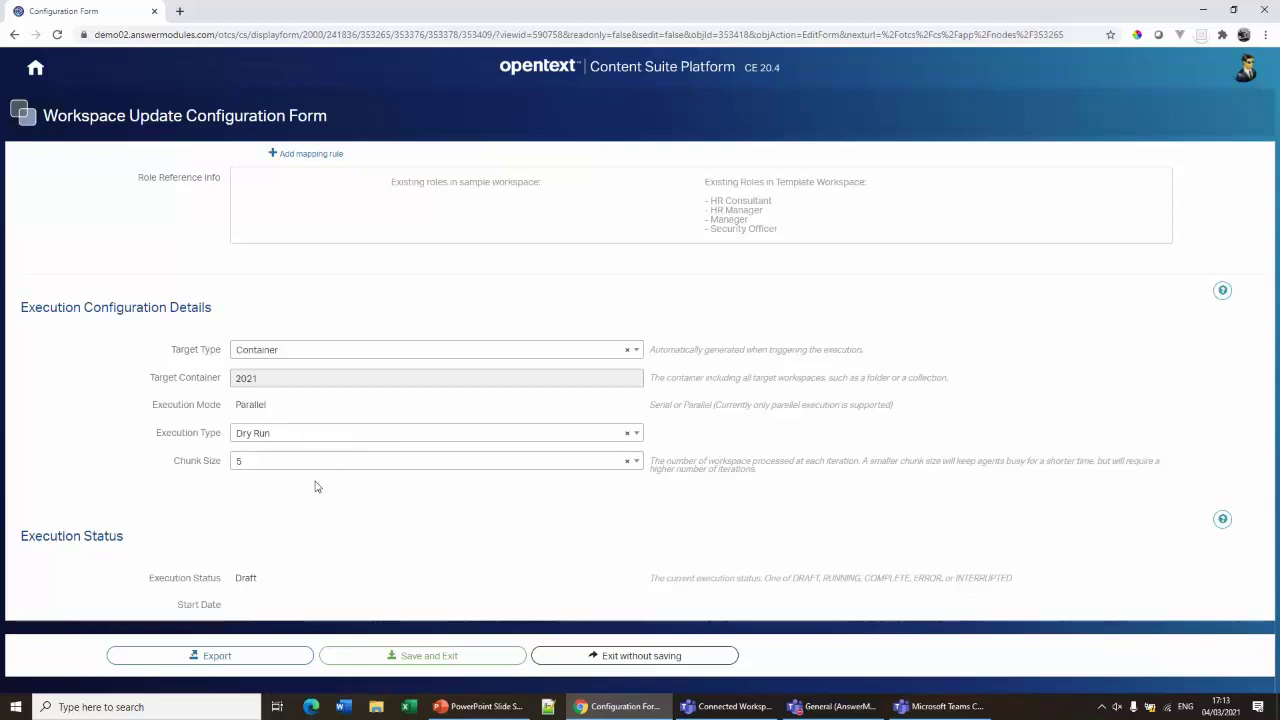
Start the update job as a dry run and refresh the list of update jobs
scroll(315, 486, down, 1)
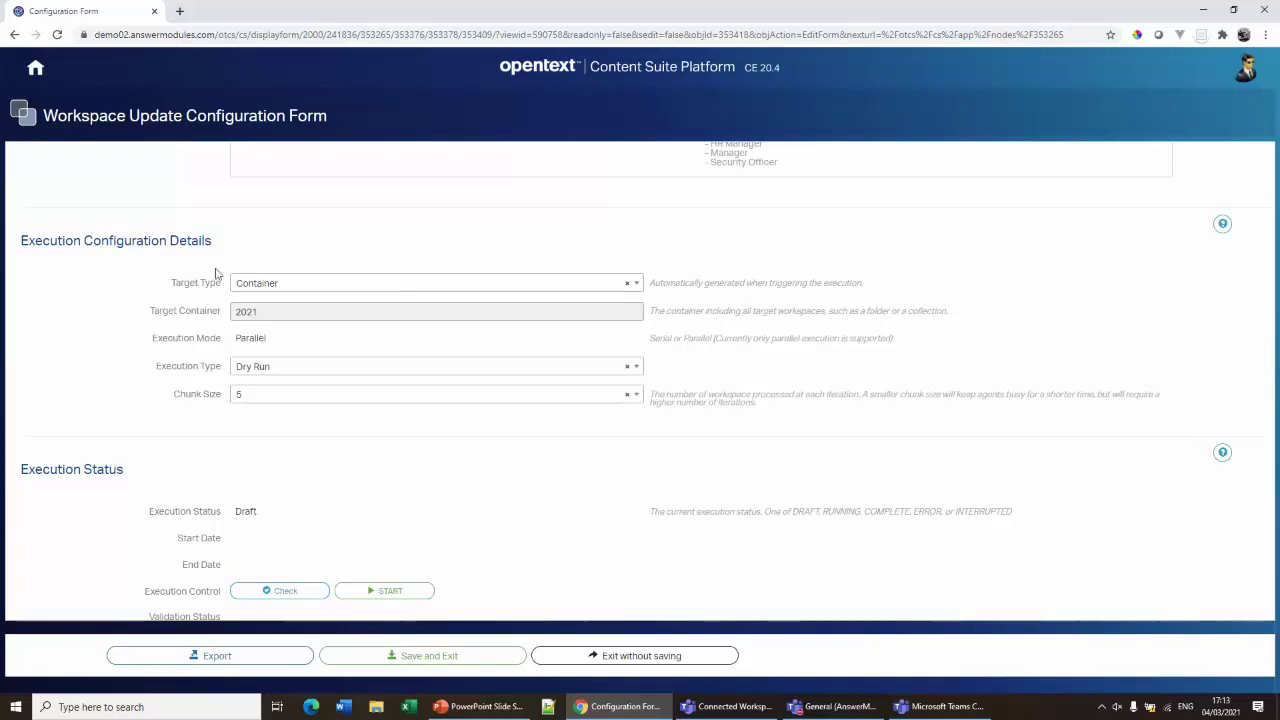
click(394, 594)
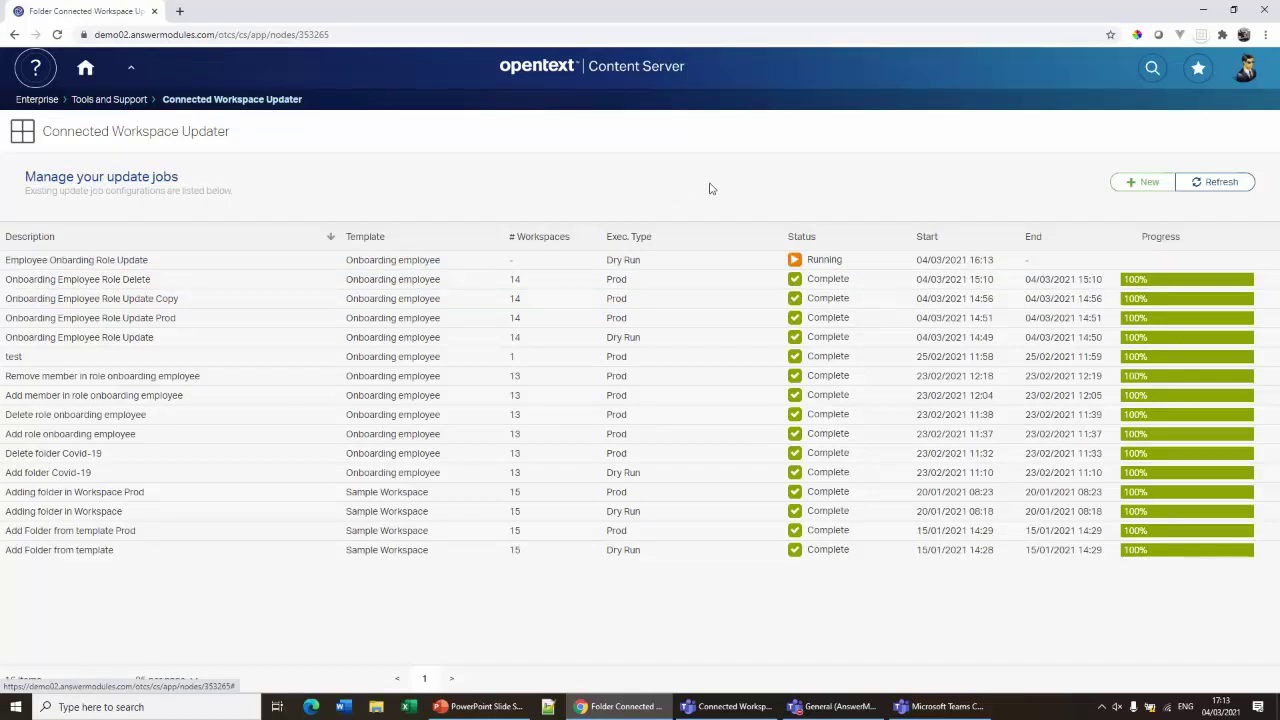
click(1222, 182)
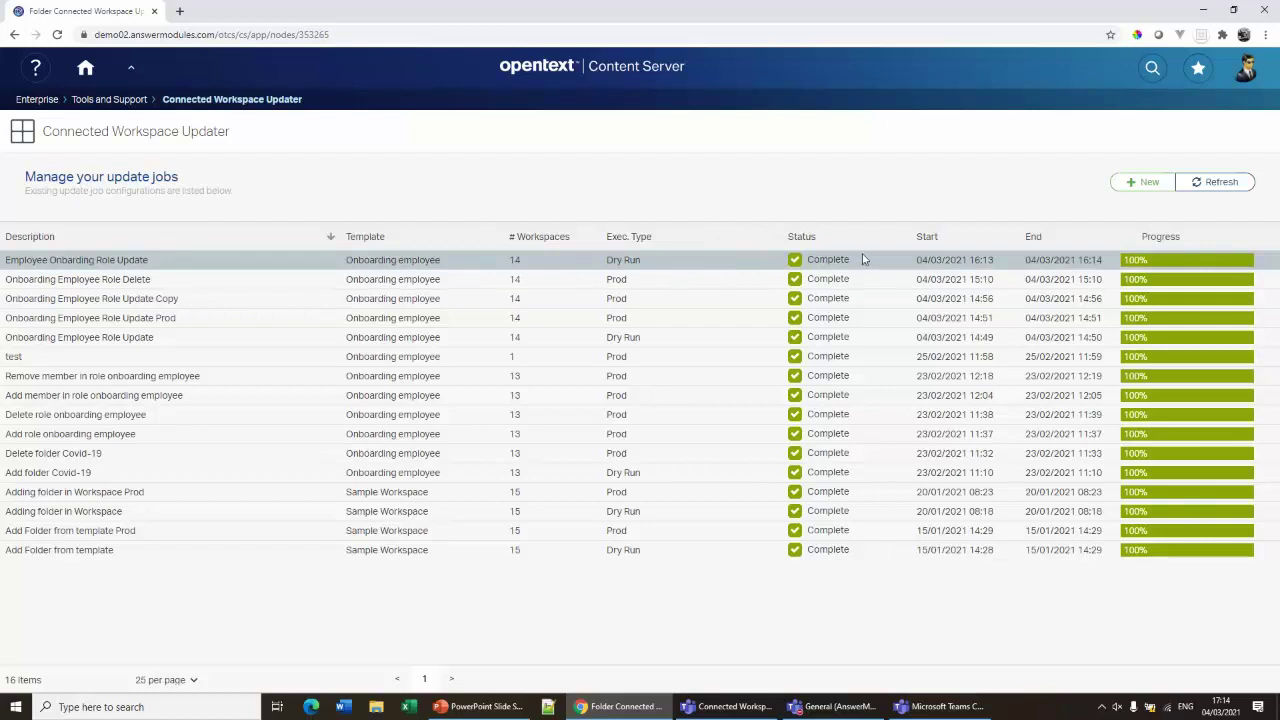
Download the Employee Onbarding Role Update job's execution report, open it in Excel, and examine the Role Update sheet
mouse_move(209, 259)
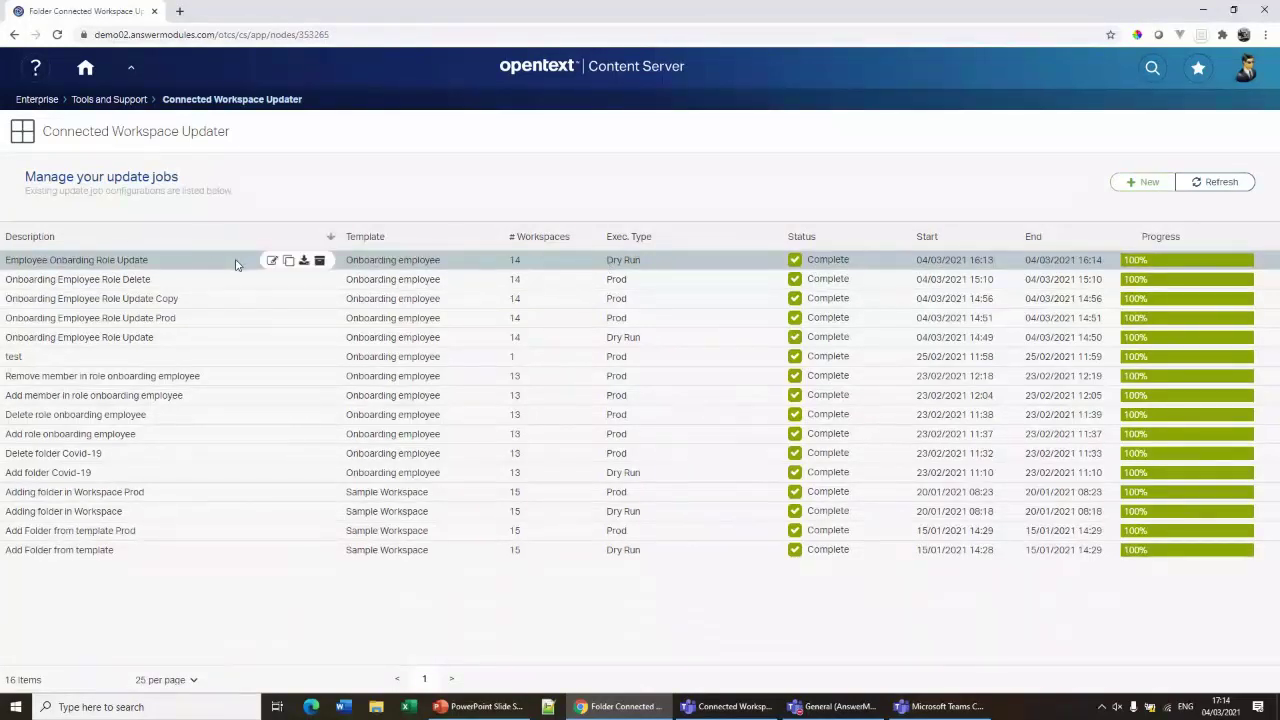
click(305, 261)
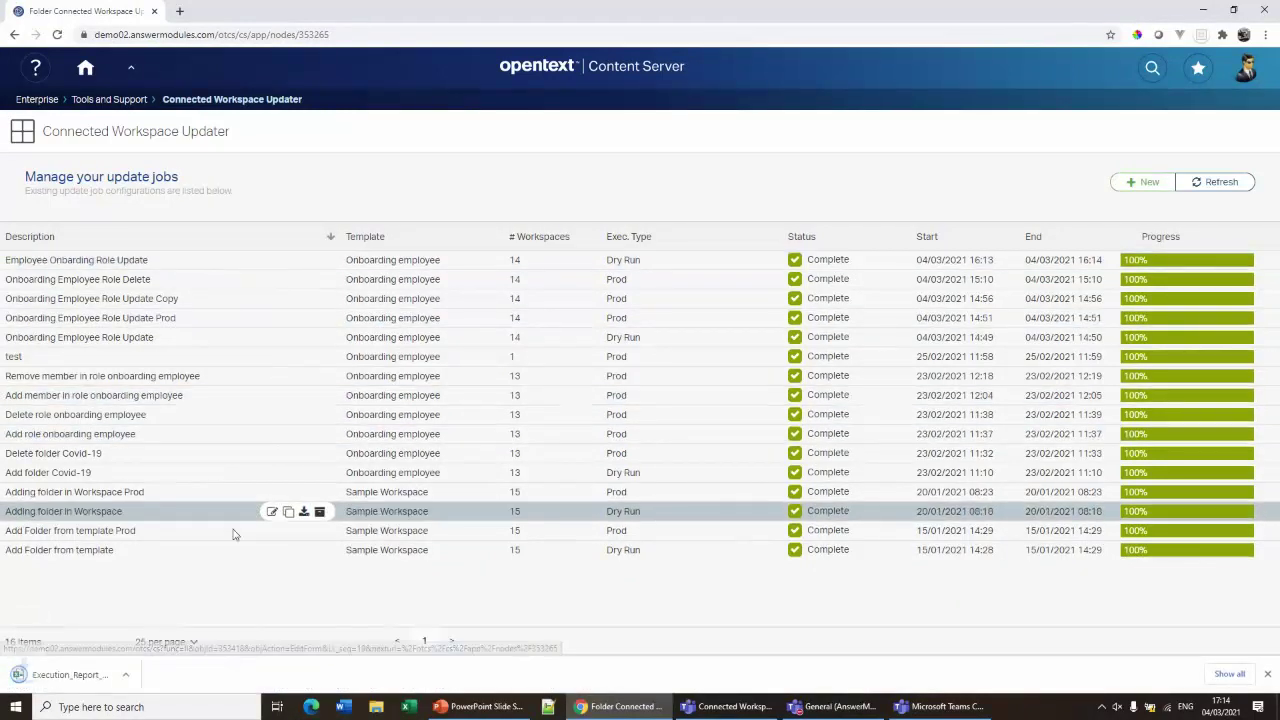
click(76, 676)
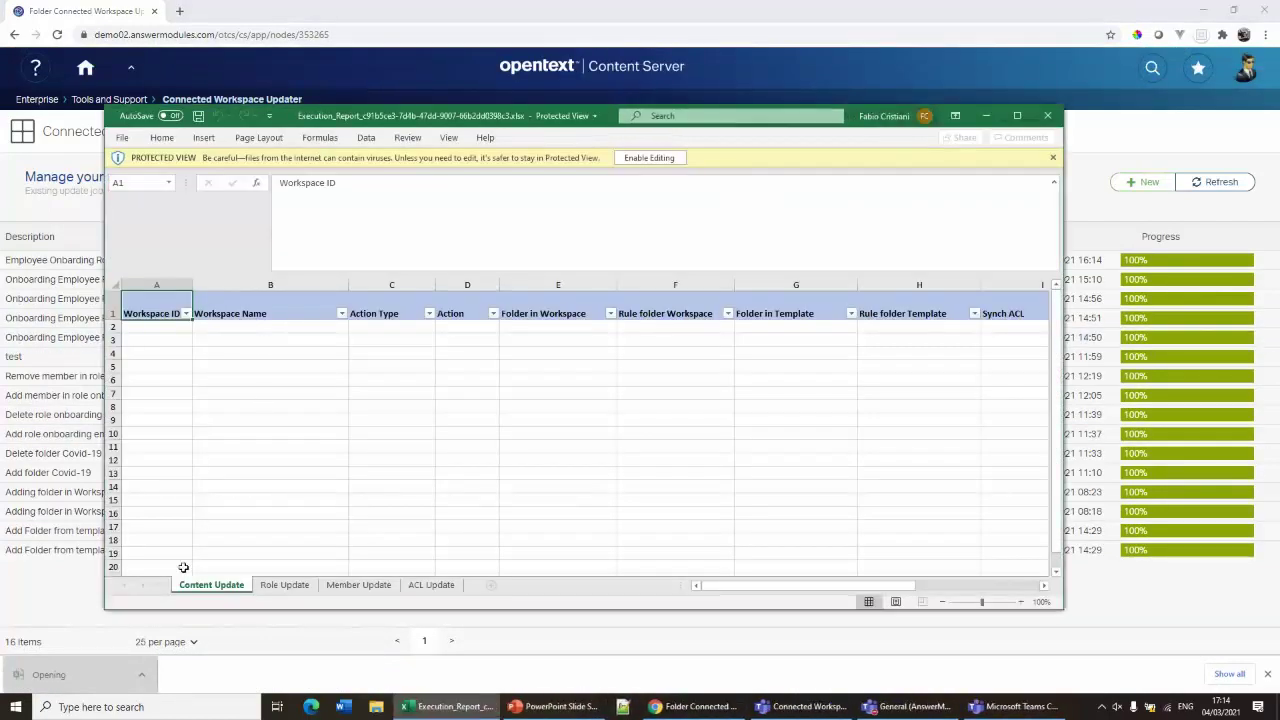
click(284, 586)
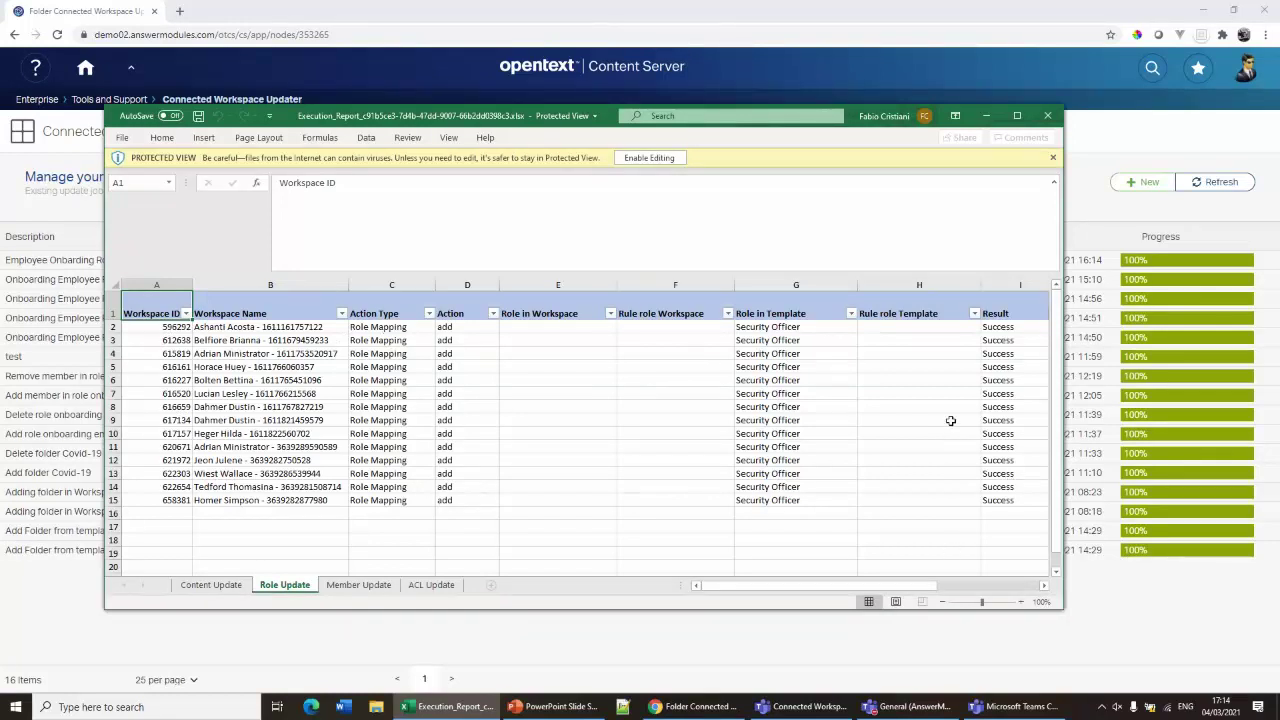
Examine the result and message columns of the dry-run report's Role Update sheet and close the report
drag(933, 588, 980, 597)
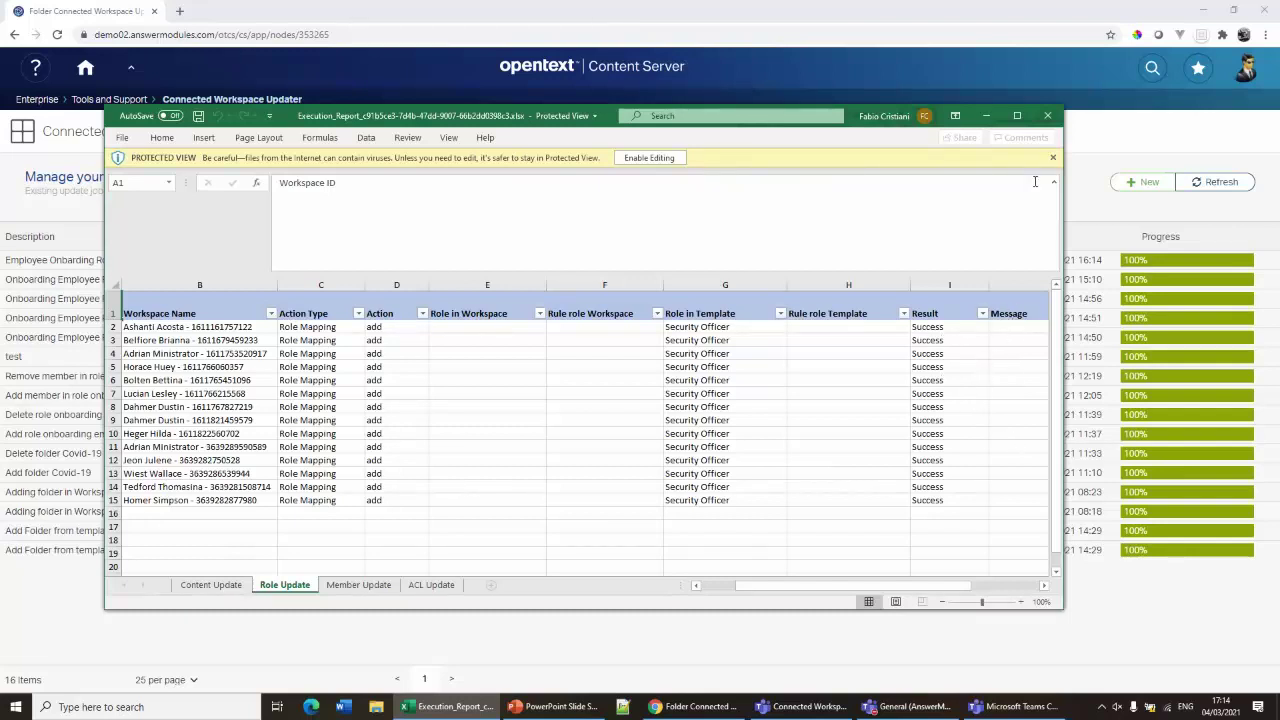
click(1048, 117)
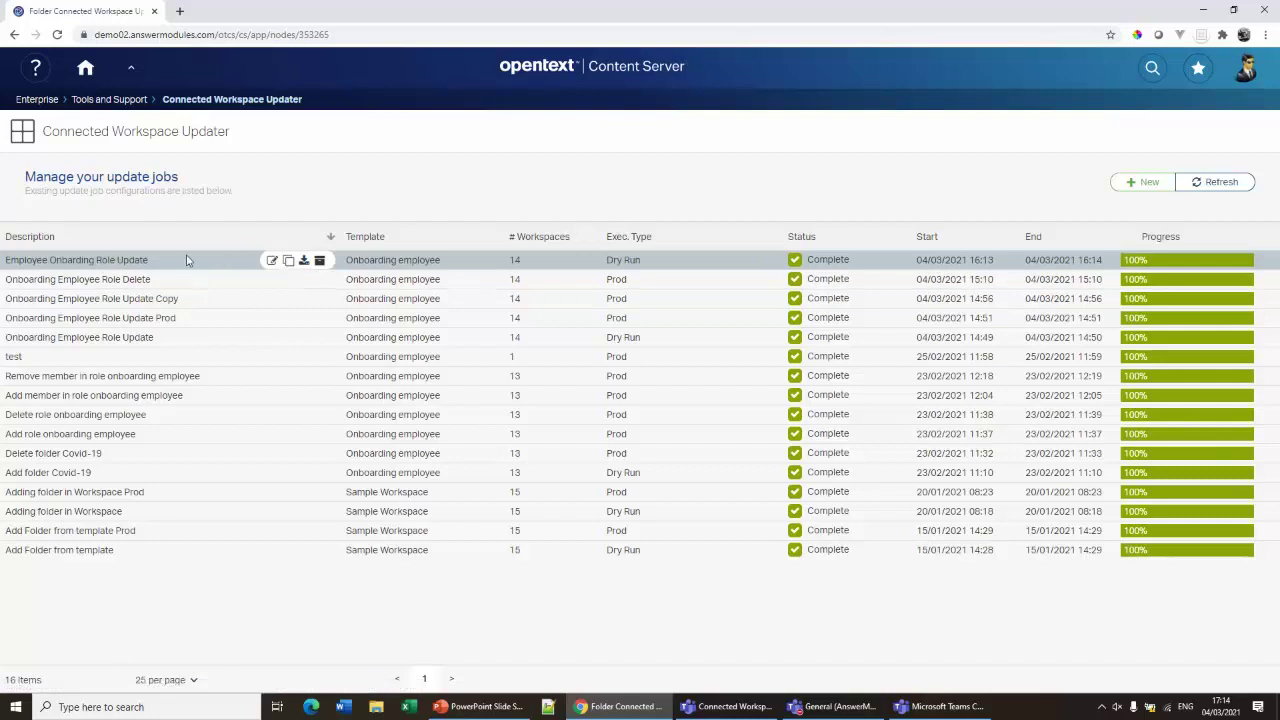
Run the Employee Onbarding Role Update job in Prod and refresh the list of update jobs until it completes
click(268, 264)
scroll(311, 350, down, 10)
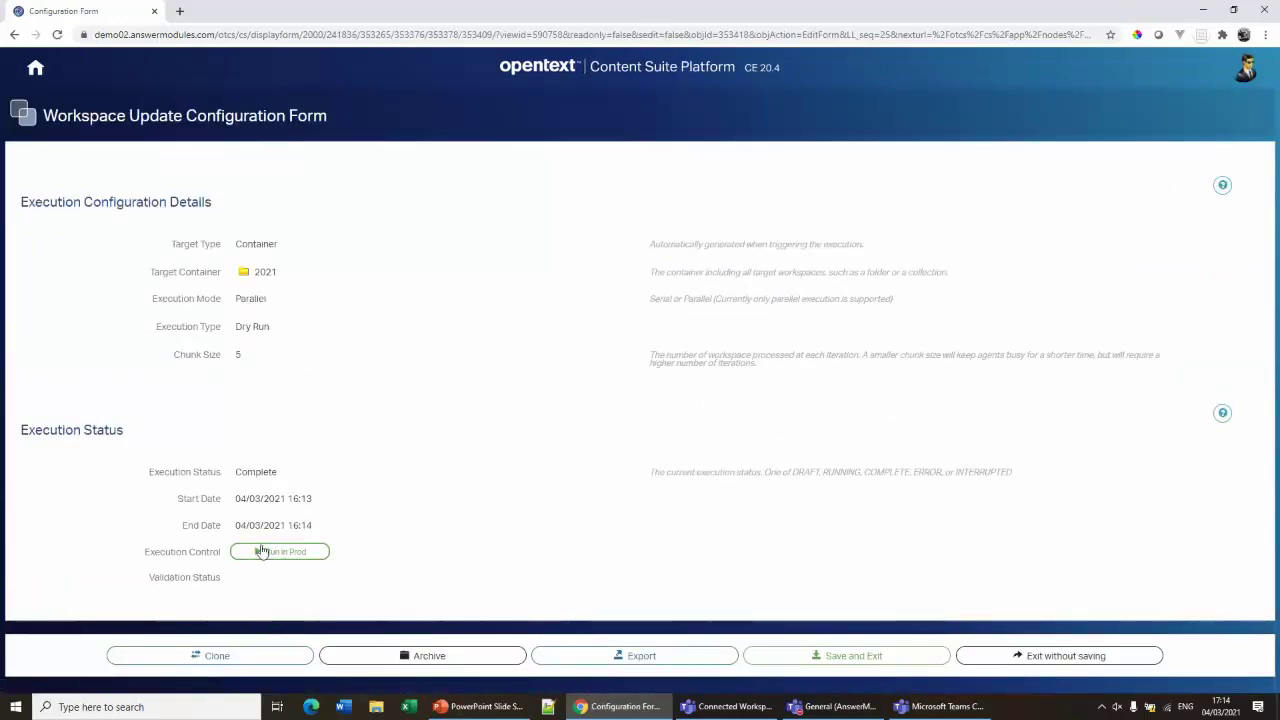
click(285, 552)
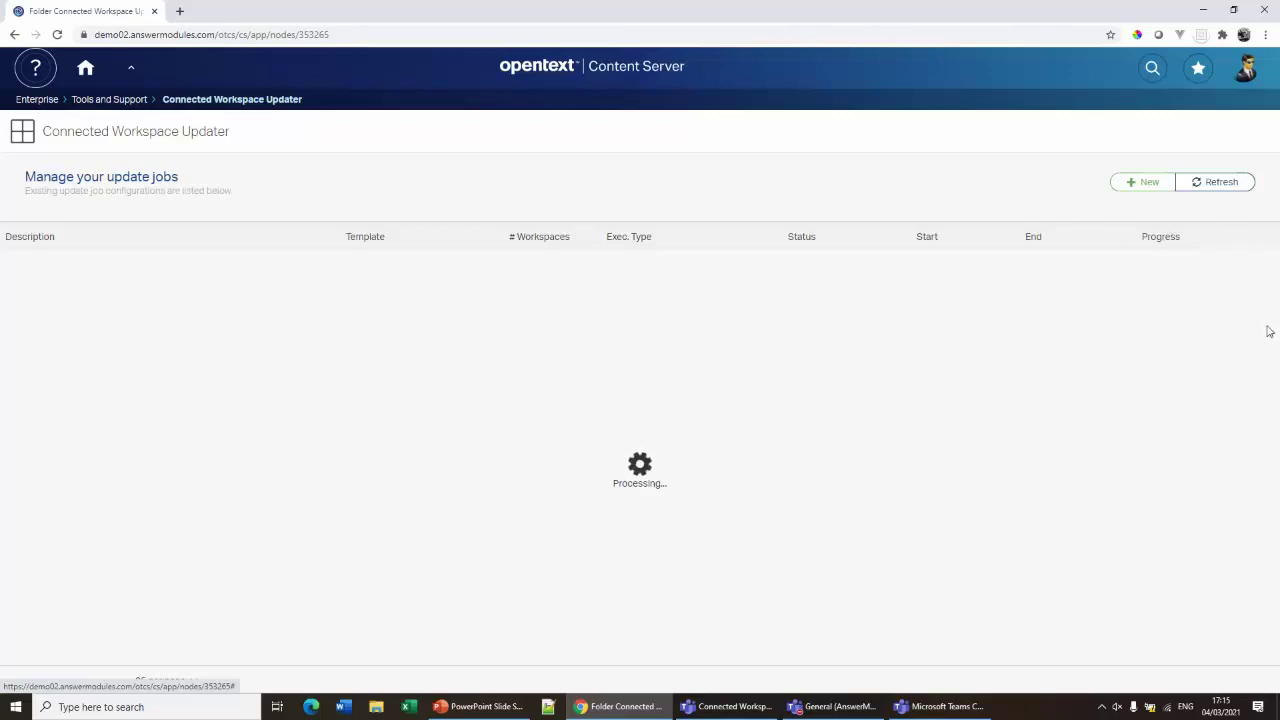
click(1234, 189)
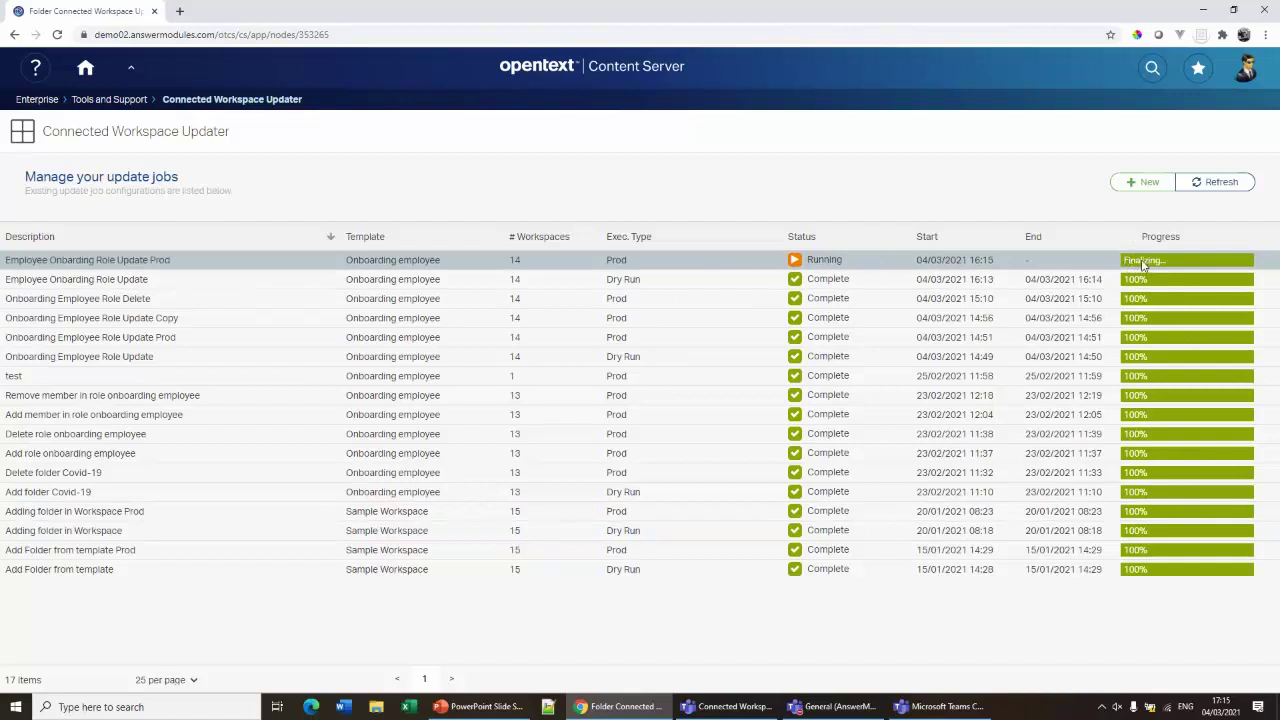
click(1215, 182)
mouse_move(1147, 265)
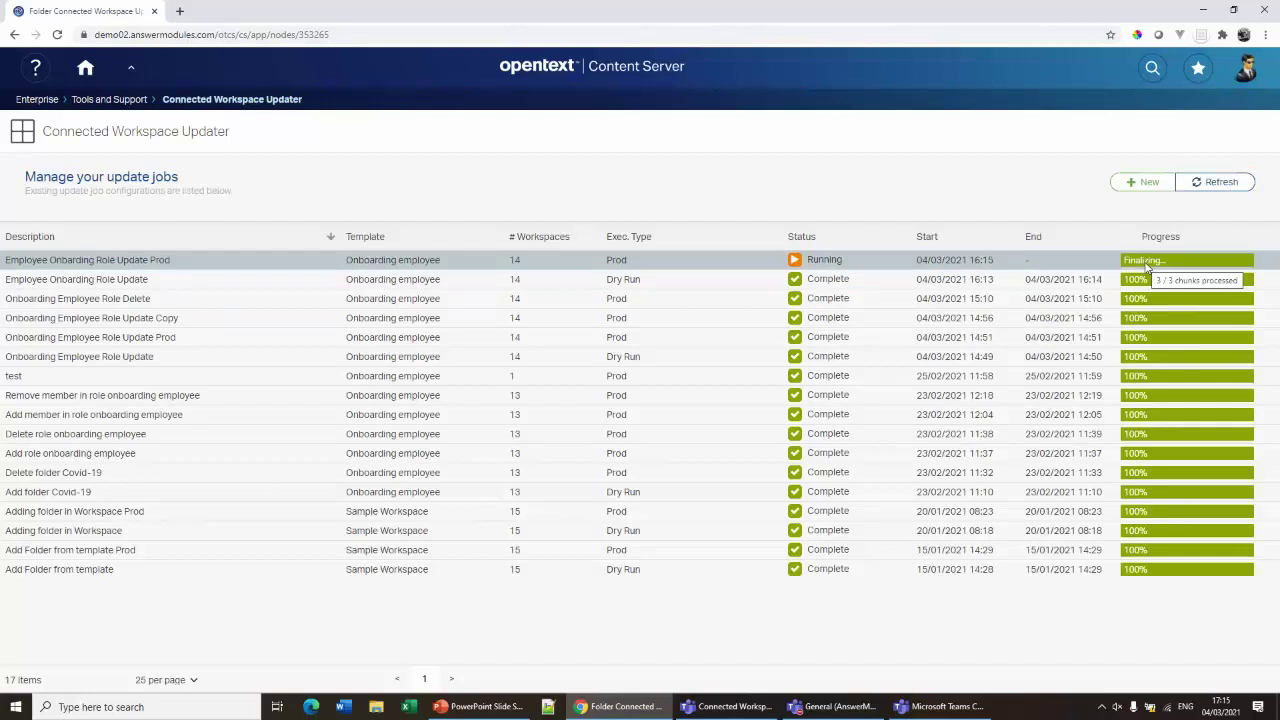
click(1215, 185)
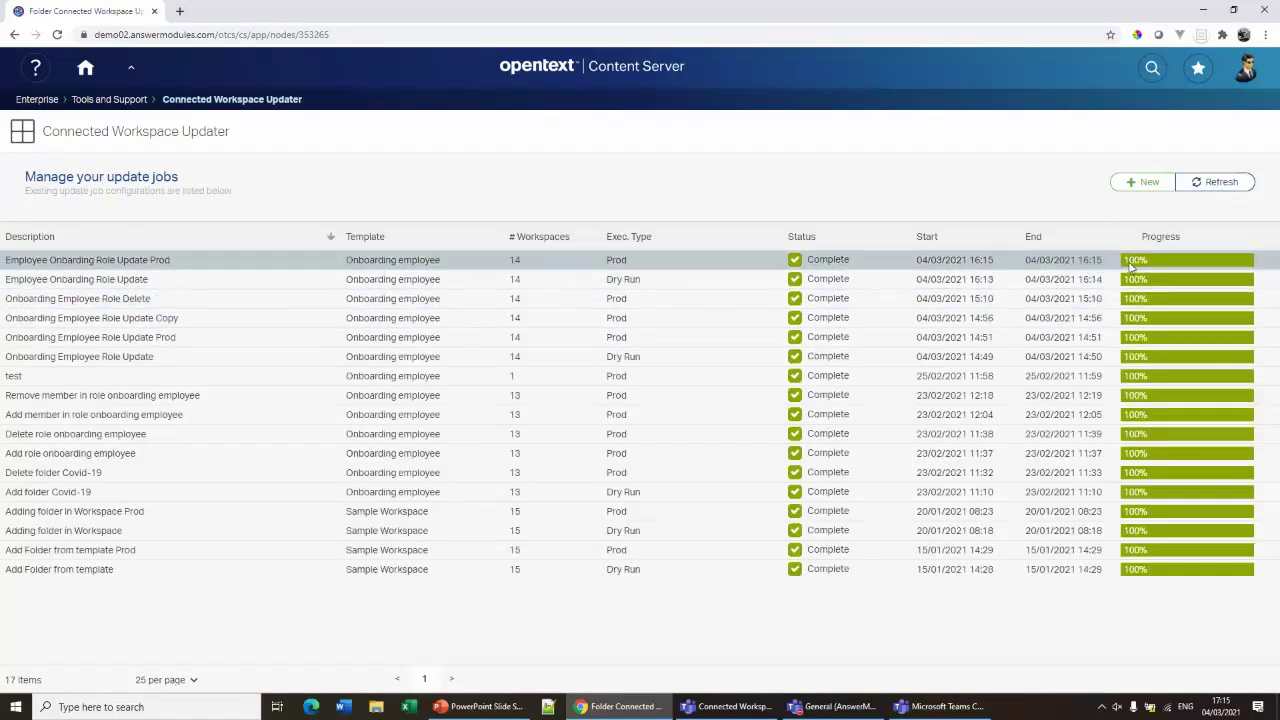
Download the Employee Onbarding Role Update Prod job's execution report, examine its Role Update sheet in Excel, and close it
mouse_move(292, 264)
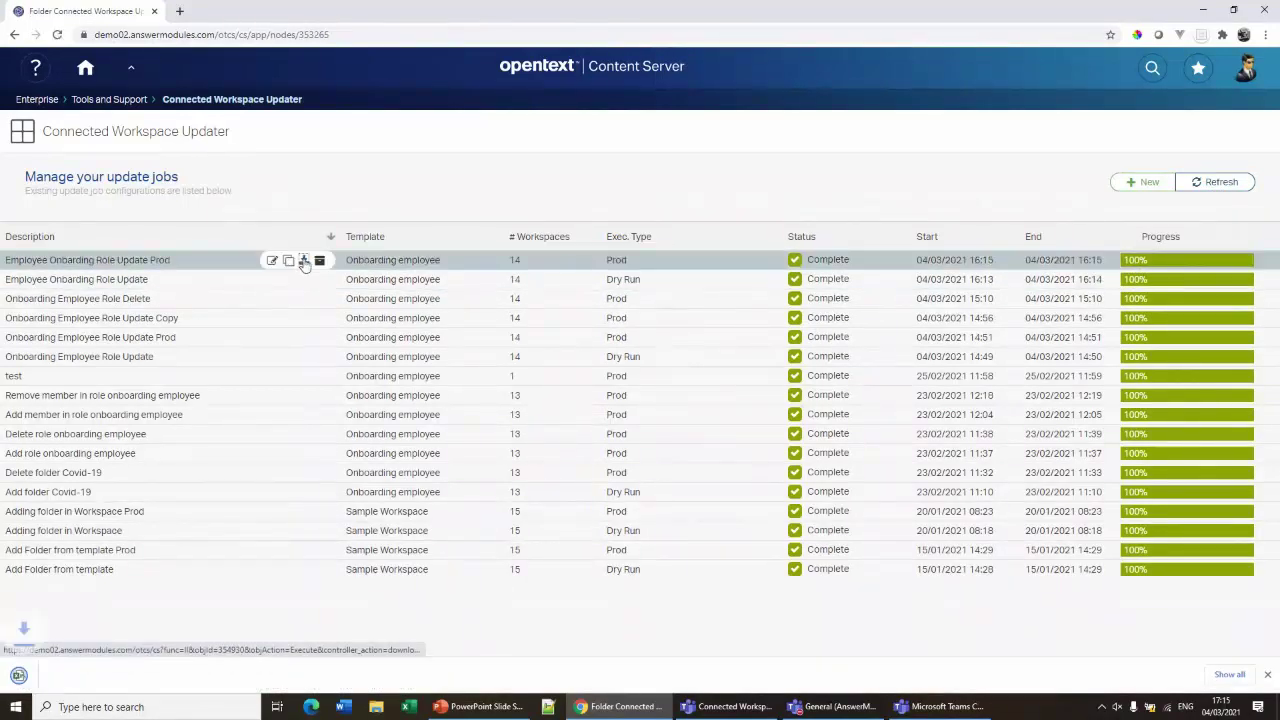
click(304, 261)
click(80, 686)
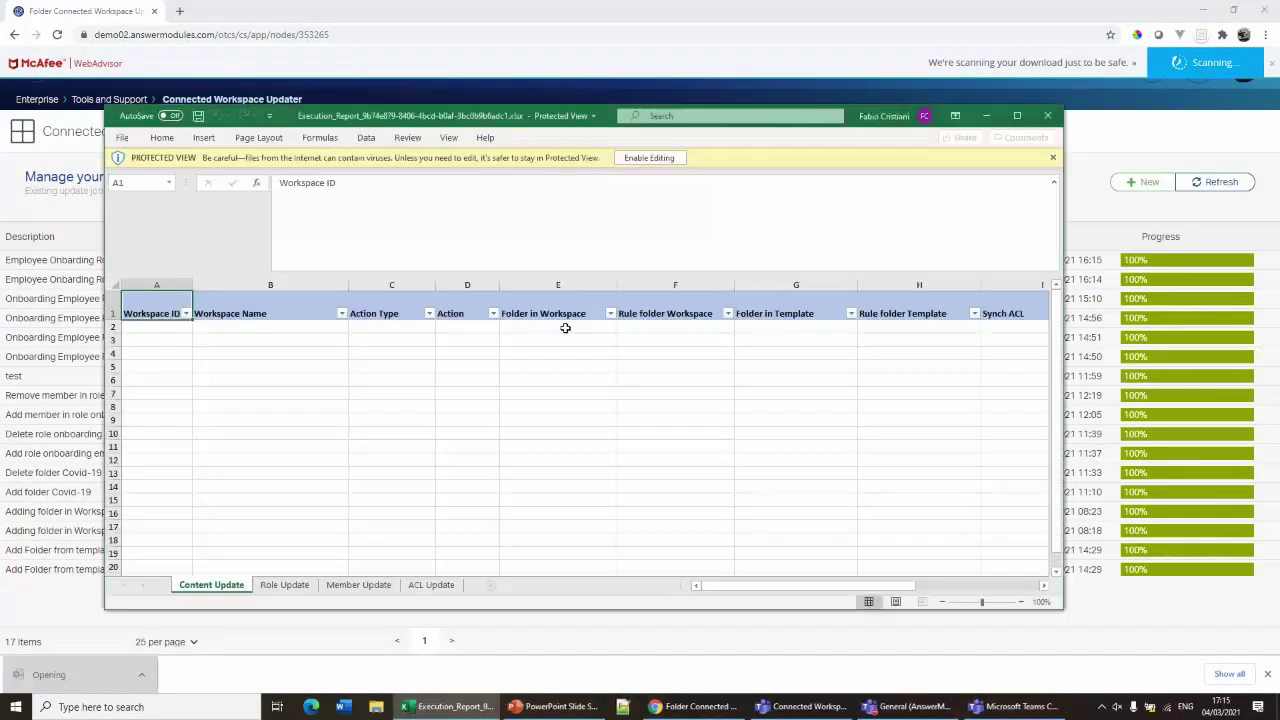
click(285, 586)
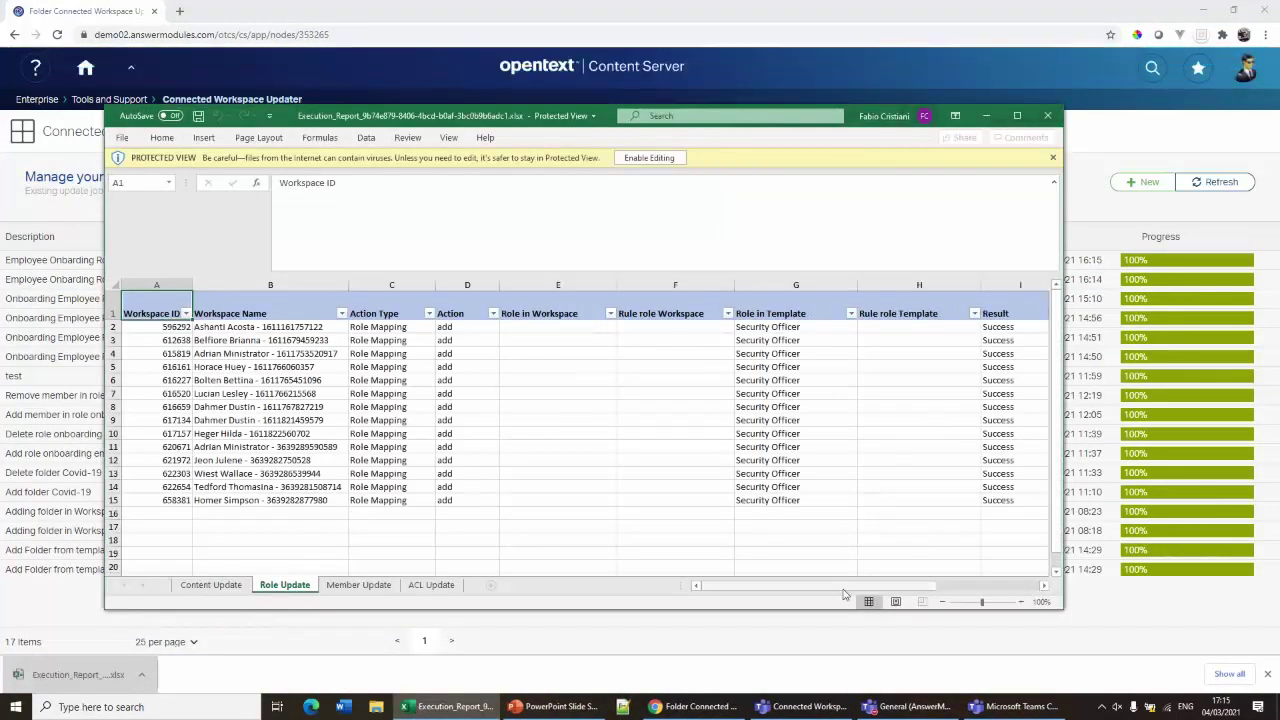
drag(850, 590, 898, 362)
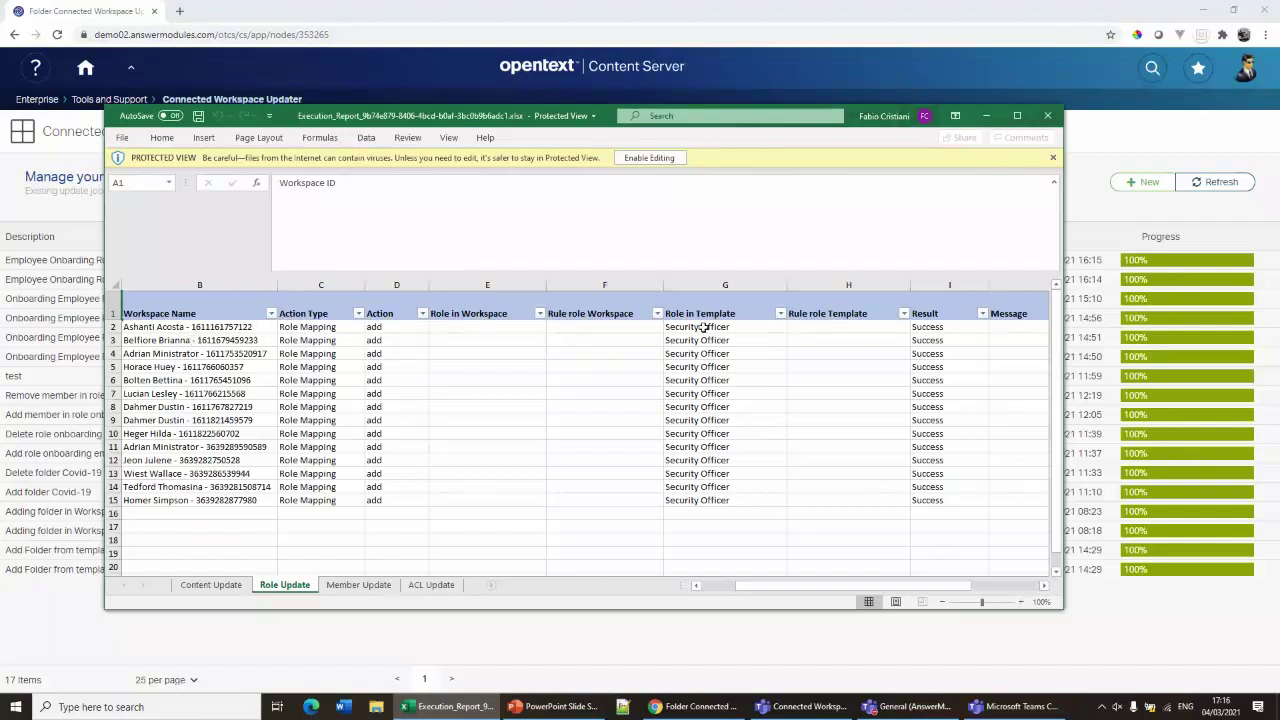
click(1047, 115)
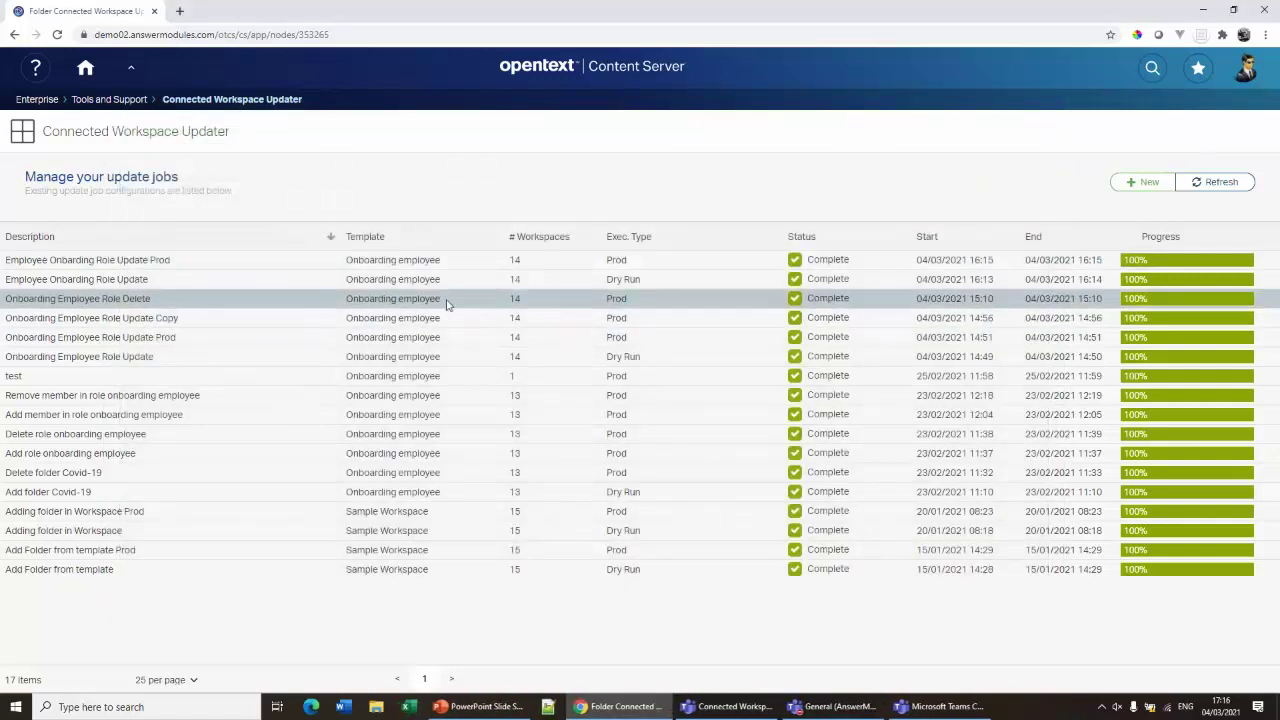
Clone the Employee Onbarding Role Update Prod job and set the copy's description to Employee Onbarding Folder Update Prod
mouse_move(250, 265)
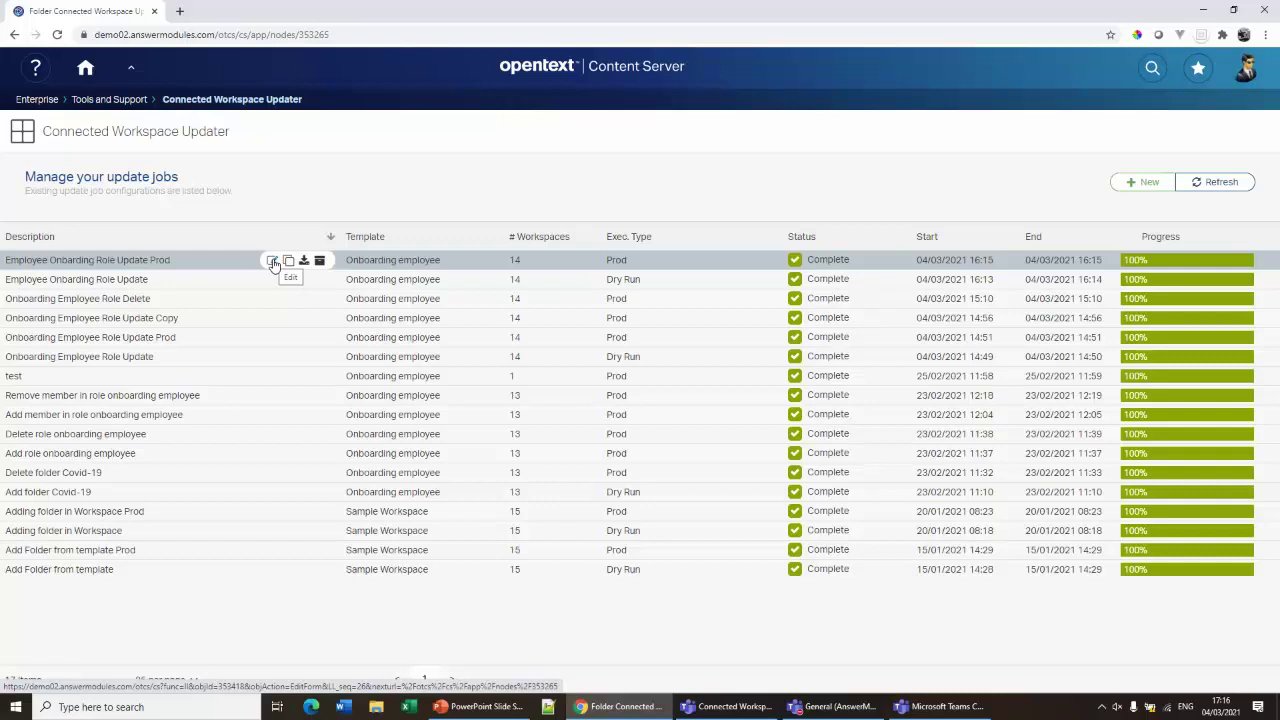
click(272, 262)
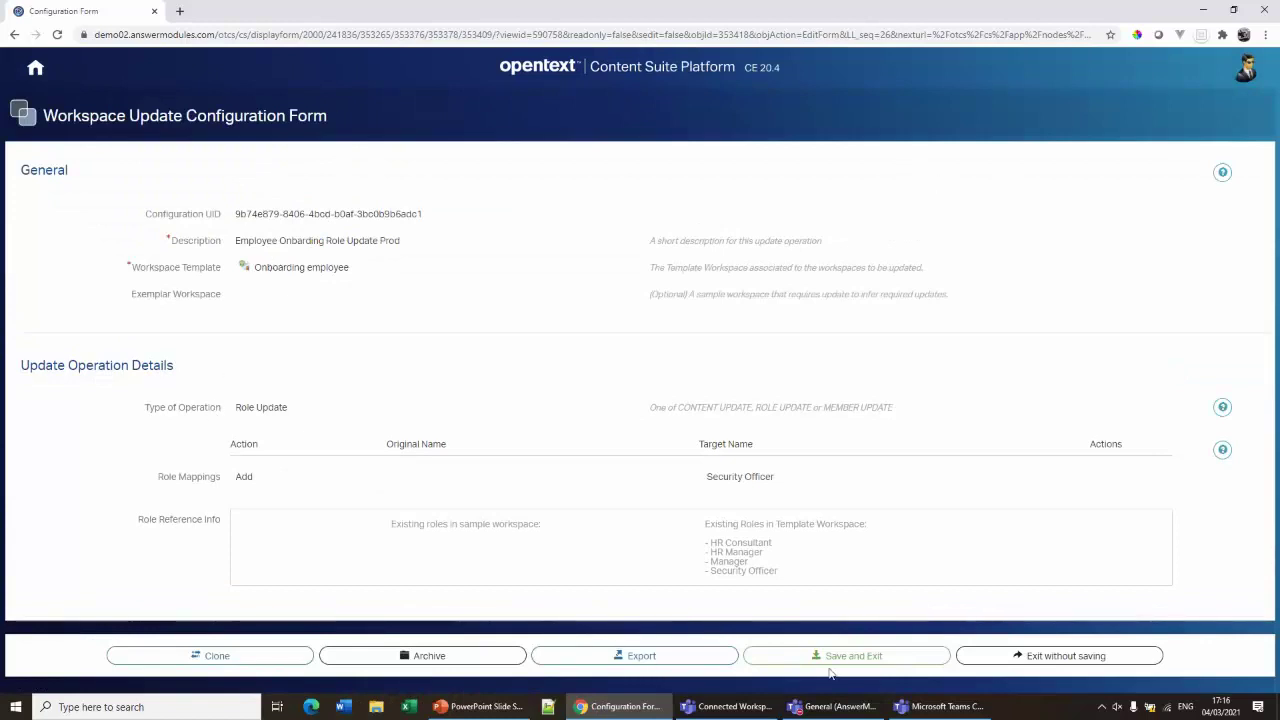
click(232, 655)
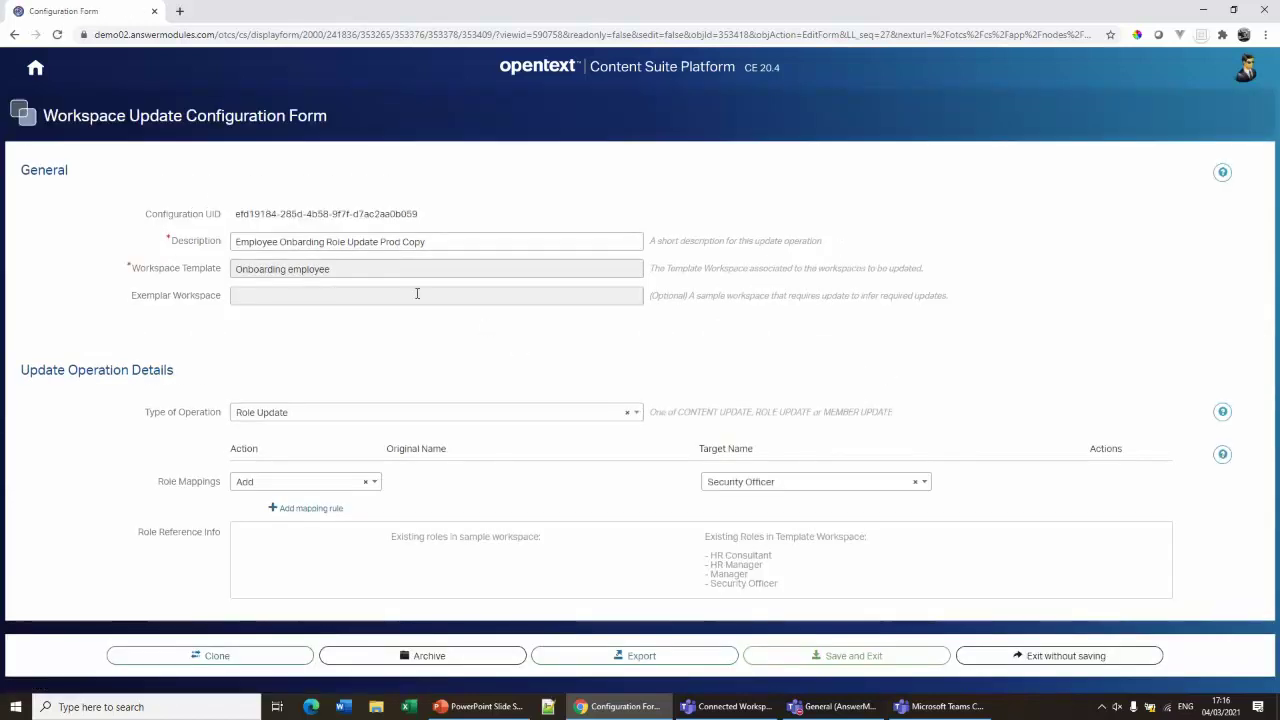
double_click(336, 242)
text(Folder)
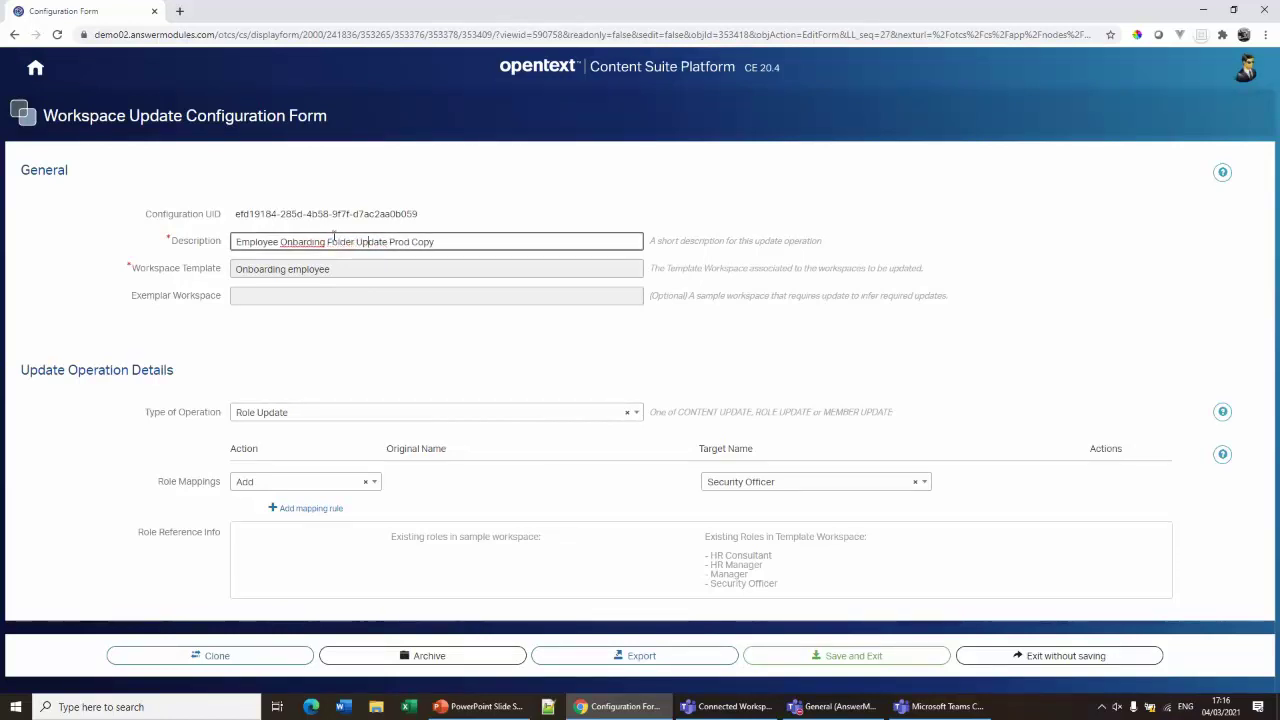
key(BackSpace)
Set the type of operation to Content Update and define a Create folder mapping for the template folder 07. Covid Forms
click(274, 415)
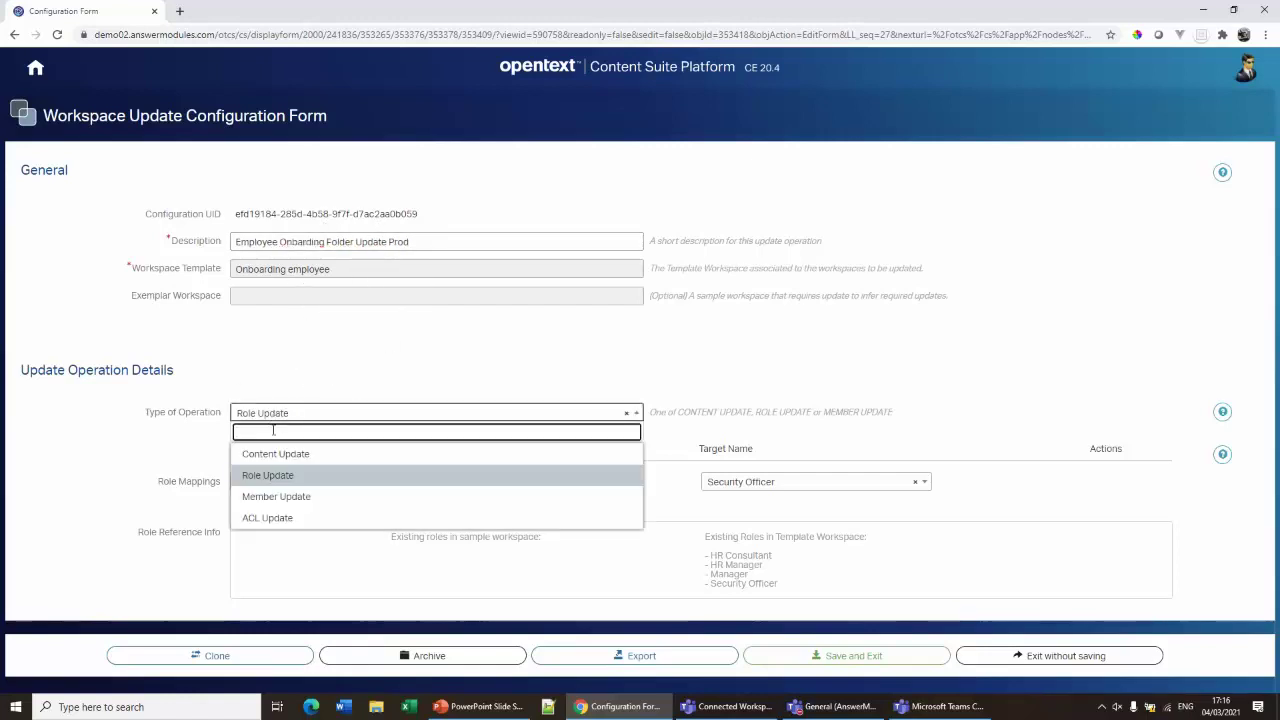
click(274, 456)
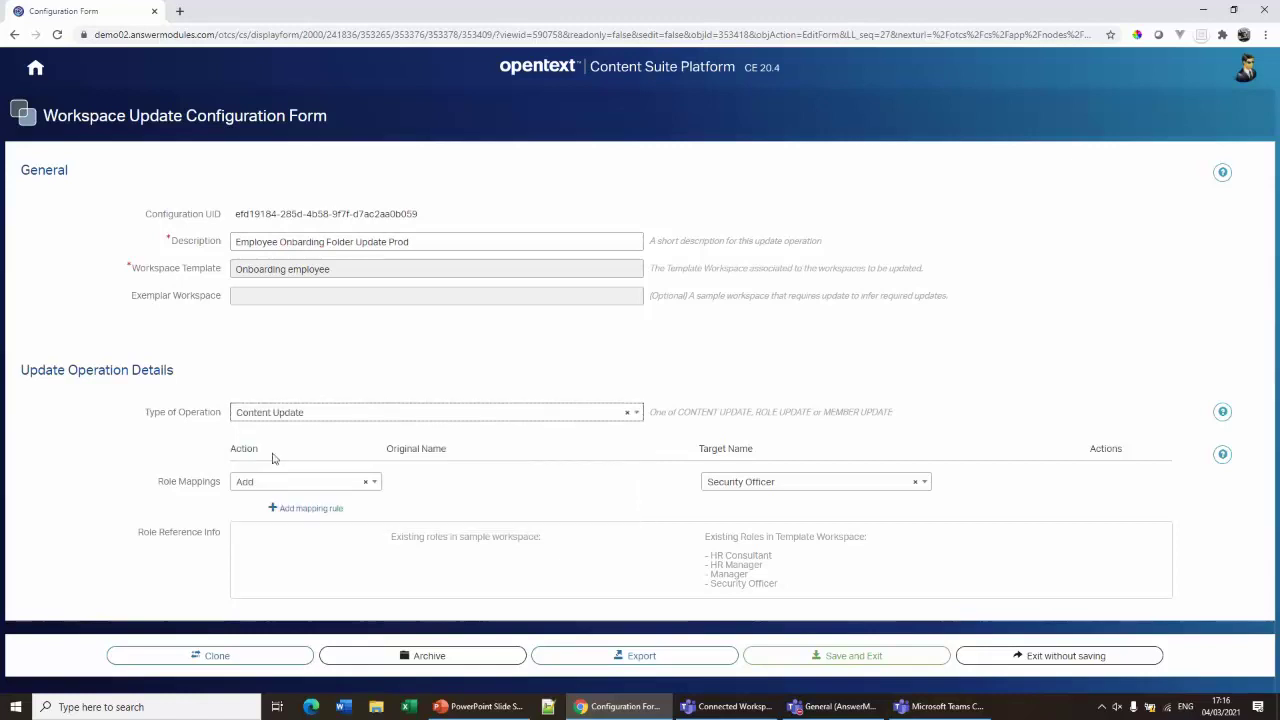
click(271, 486)
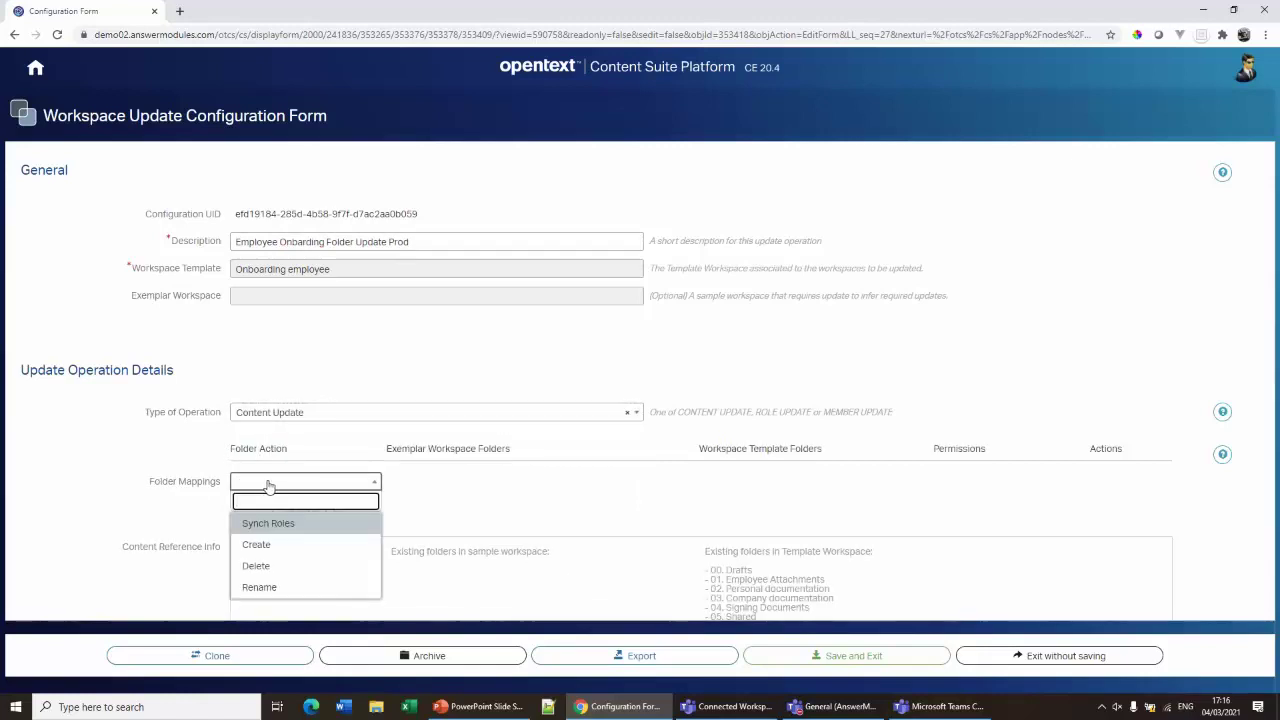
click(274, 546)
click(815, 483)
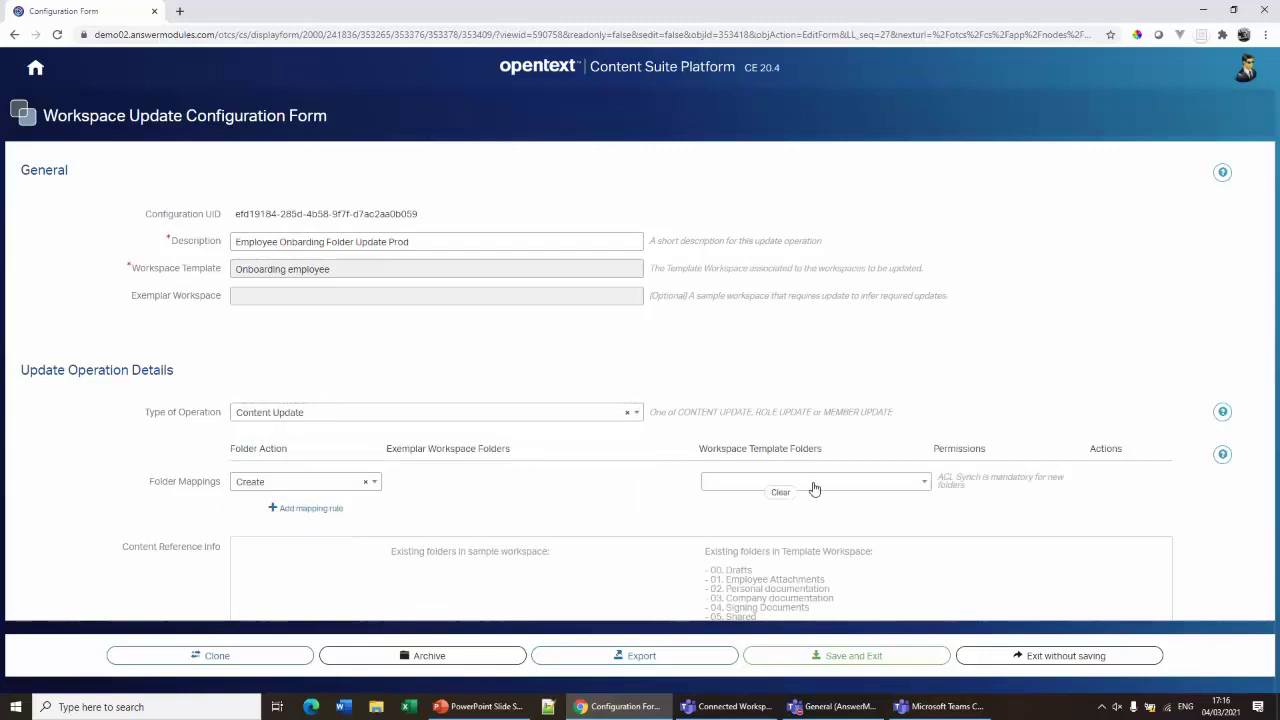
scroll(871, 543, down, 1)
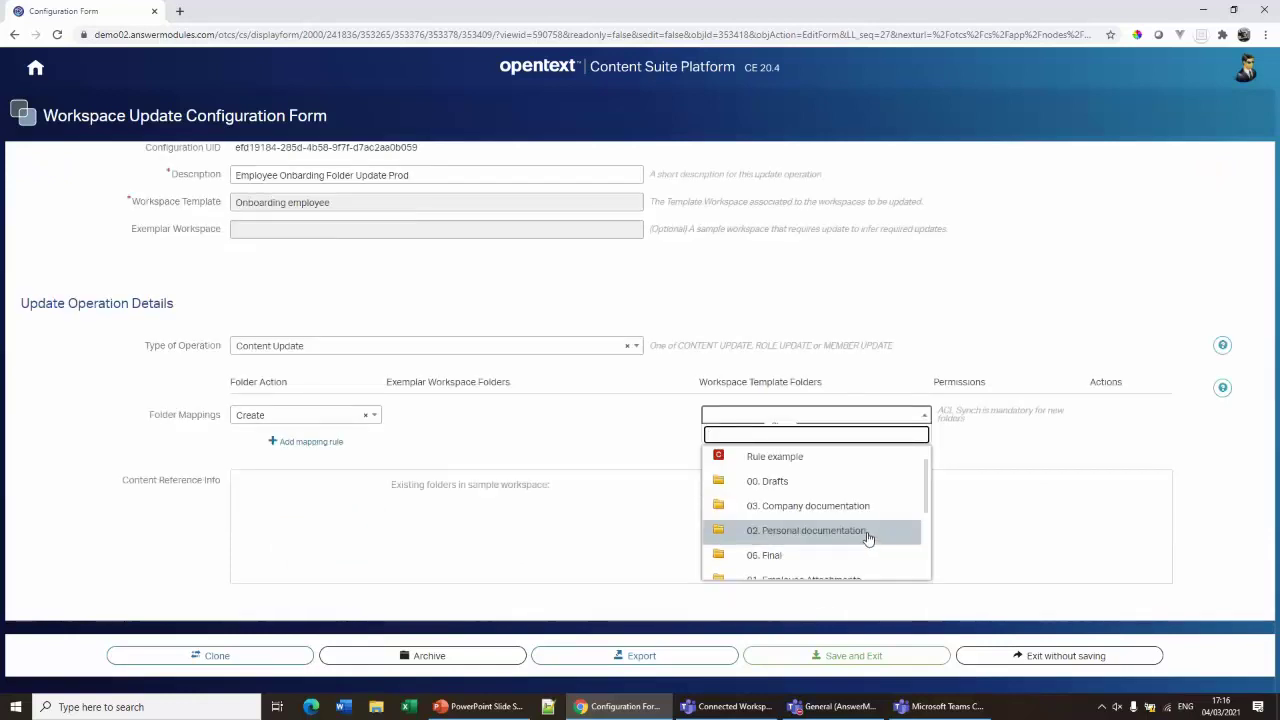
drag(927, 503, 928, 560)
click(775, 566)
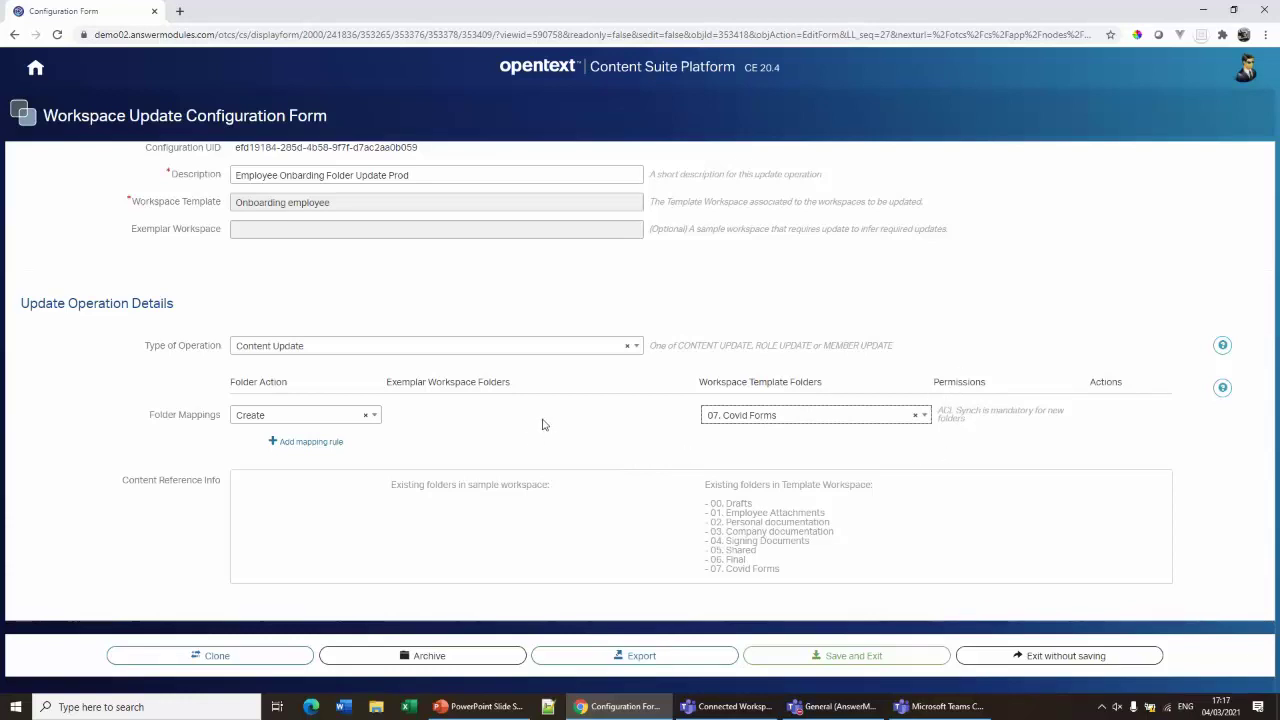
Start the folder update job with execution type Prod and refresh the list of update jobs until it completes
scroll(543, 419, down, 1)
scroll(530, 430, down, 2)
scroll(480, 440, down, 3)
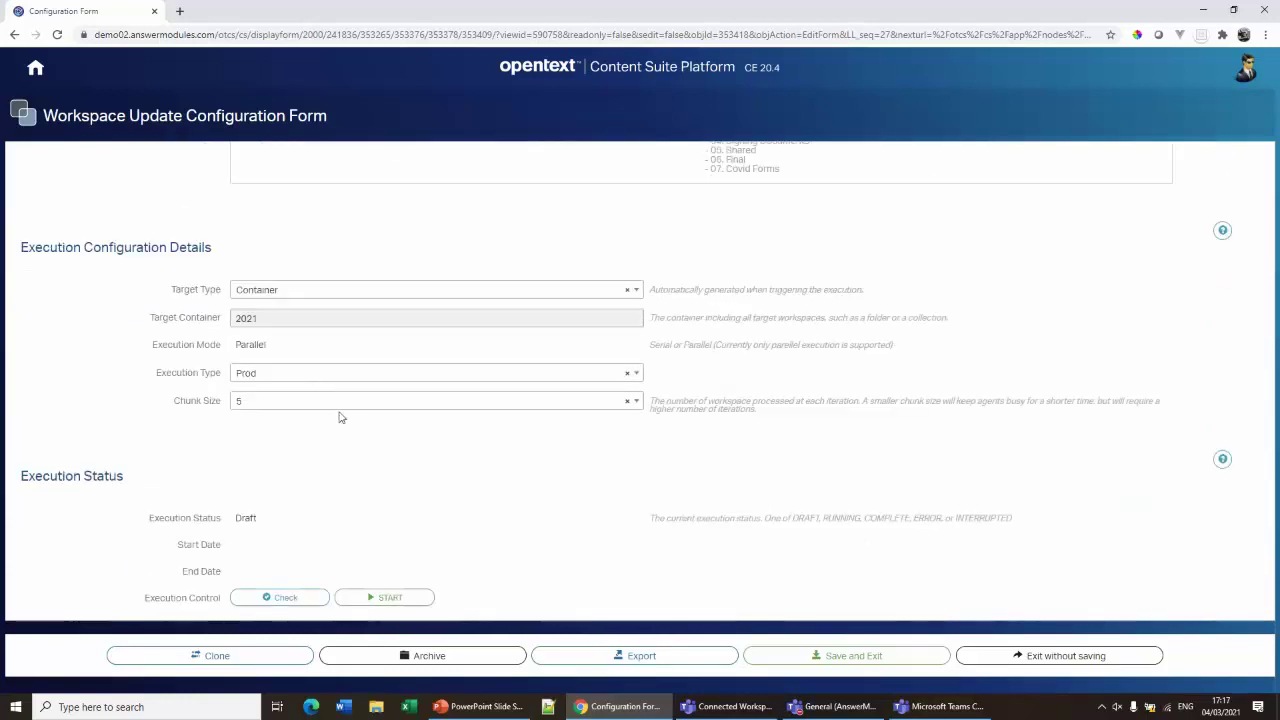
scroll(300, 480, down, 1)
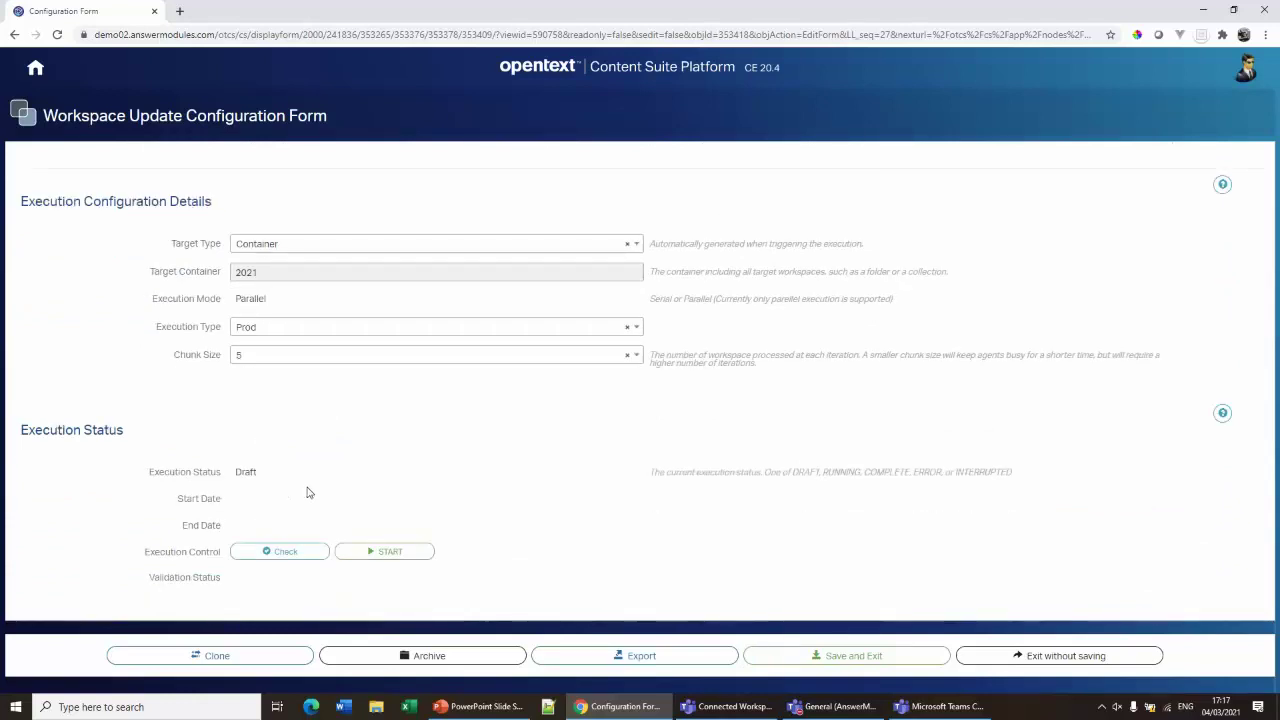
click(382, 556)
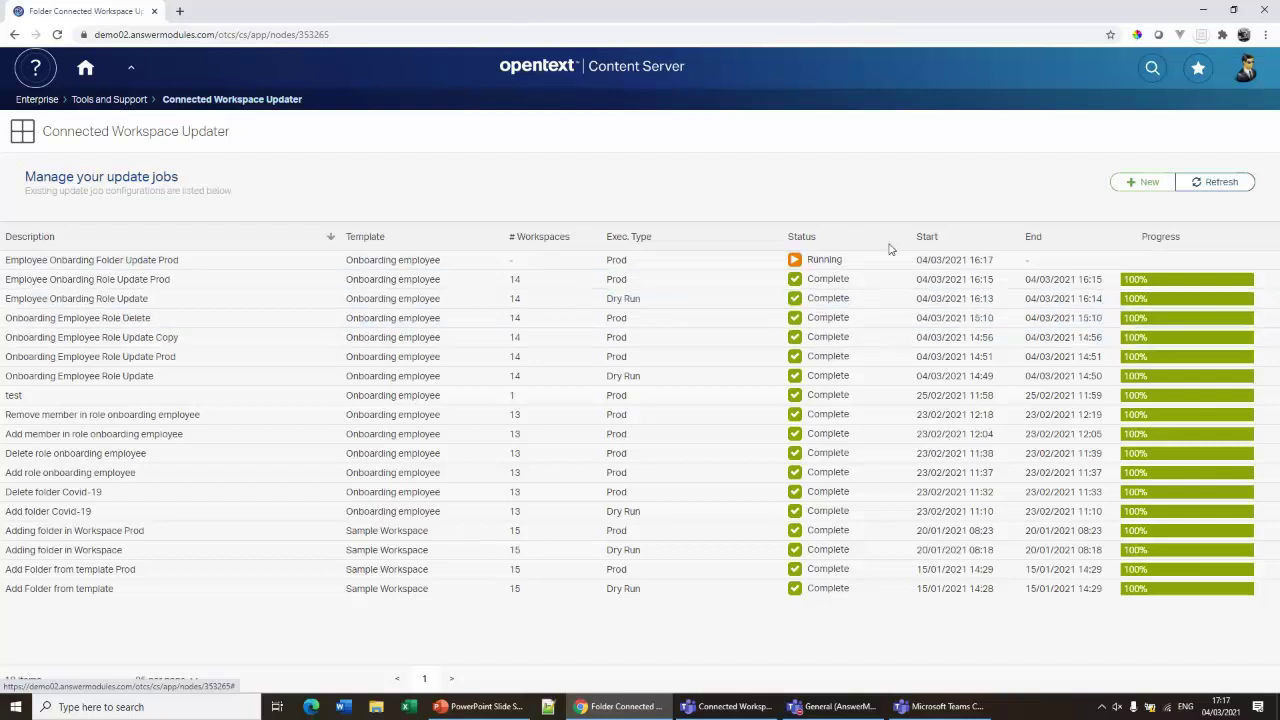
click(1212, 184)
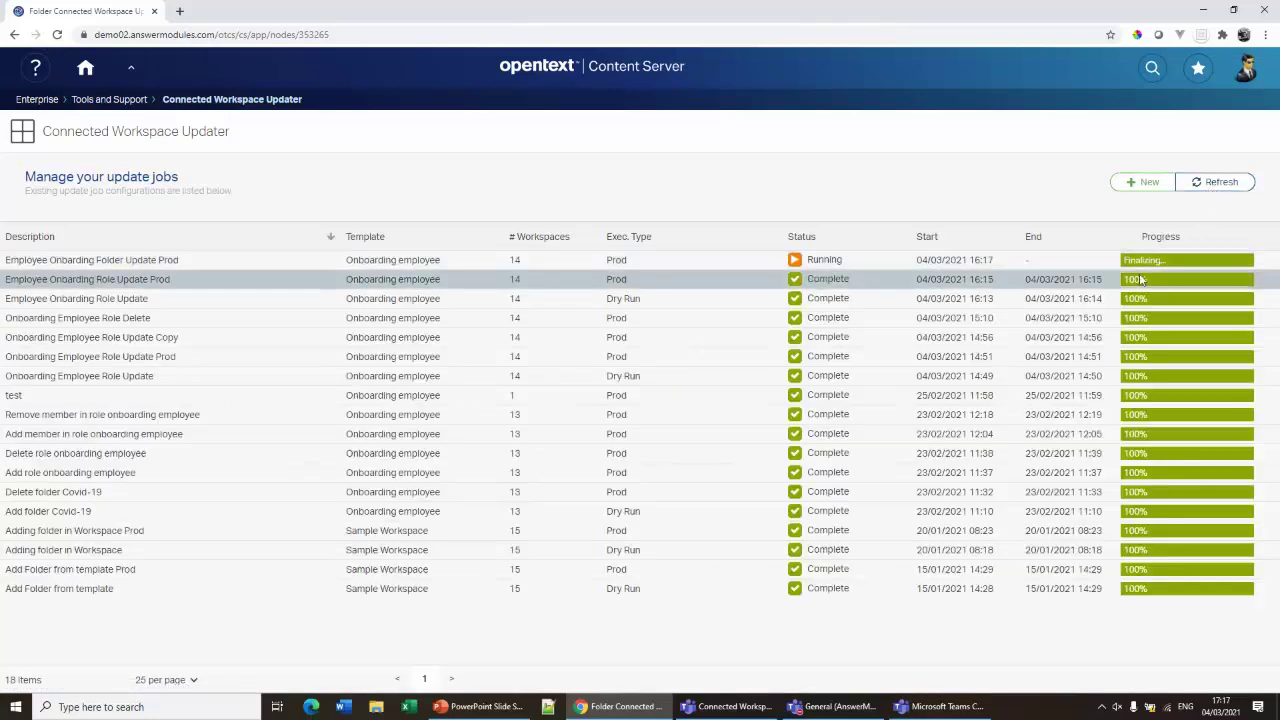
click(1226, 186)
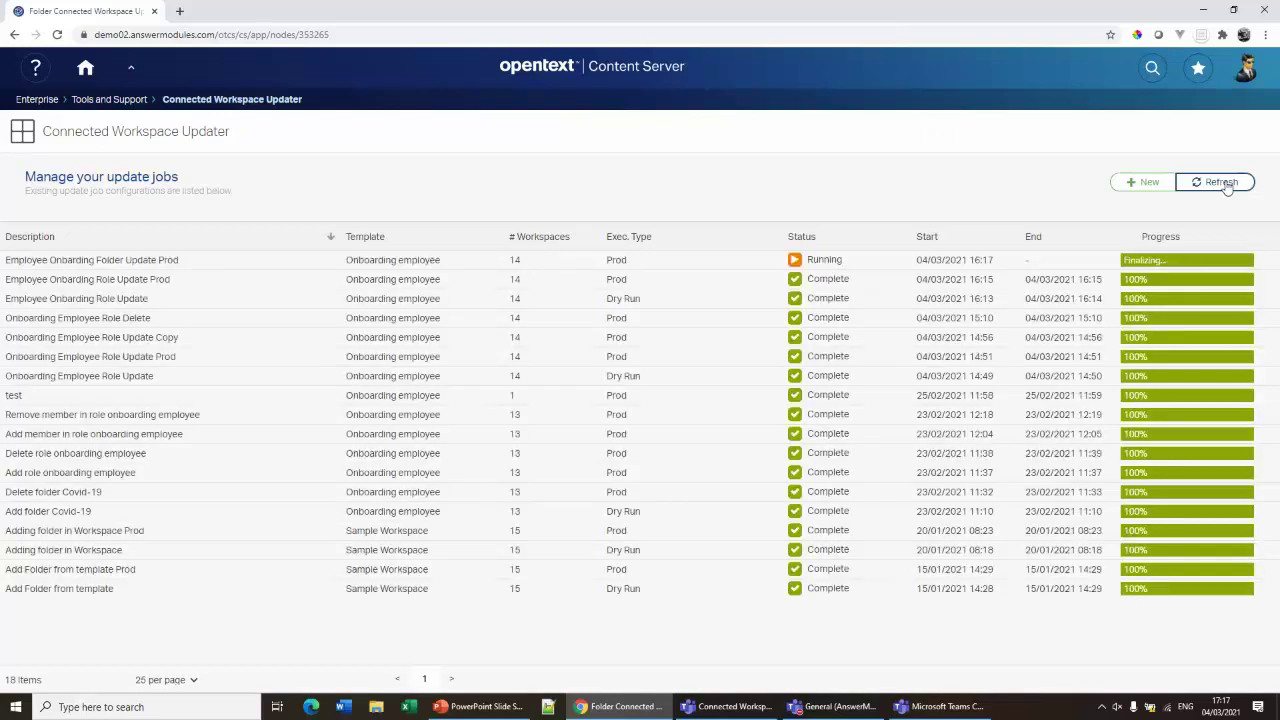
click(1226, 186)
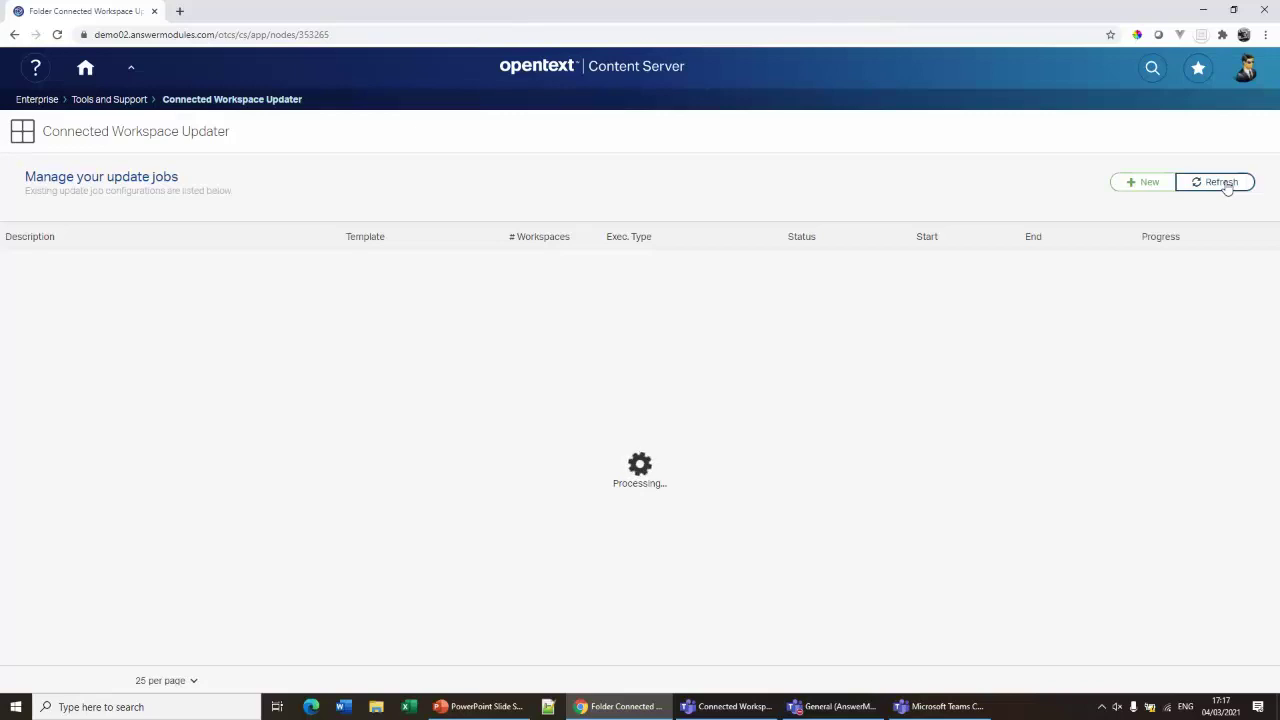
Download the Employee Onbarding Folder Update Prod job's execution report, examine its Content Update sheet in Excel, and close it
click(305, 262)
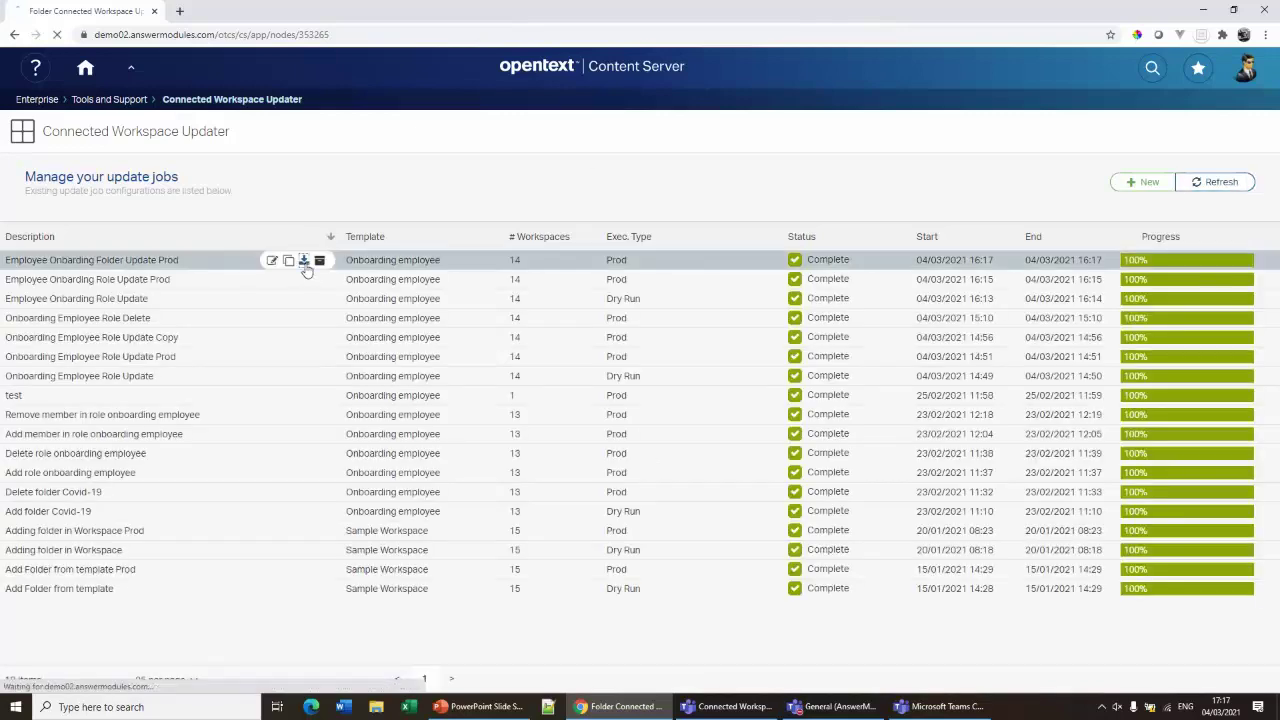
click(78, 675)
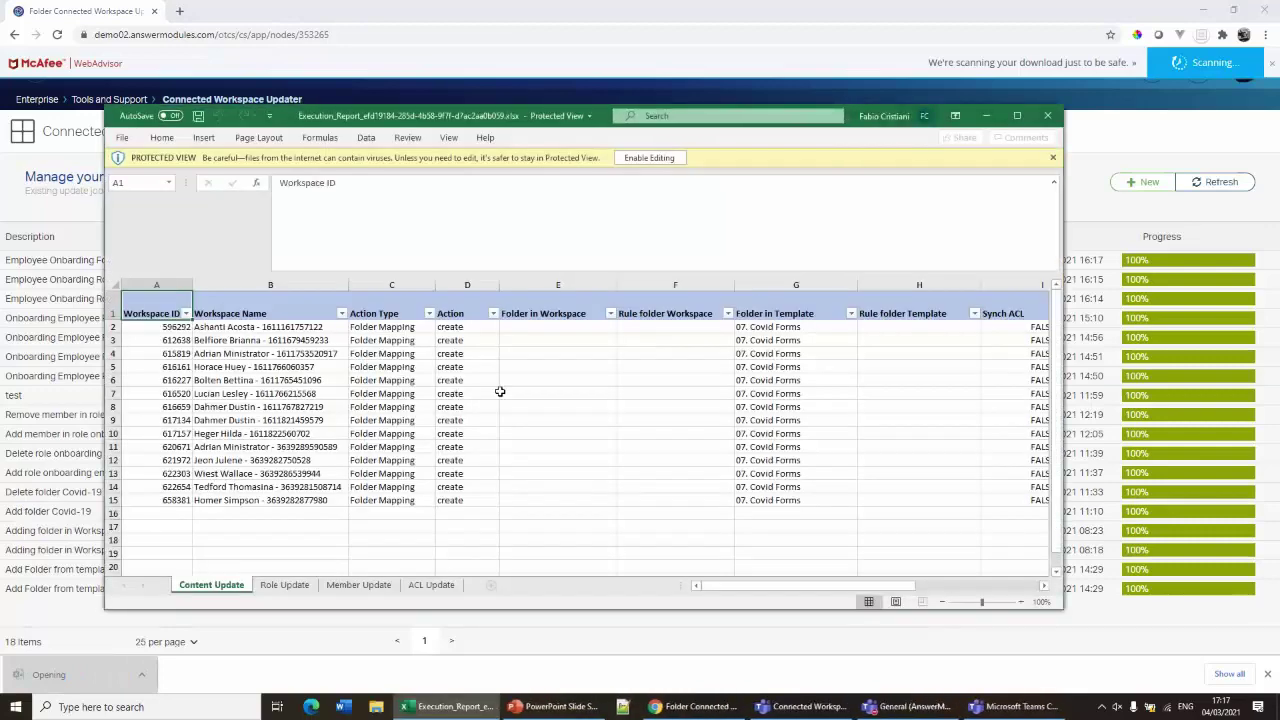
mouse_move(800, 588)
mouse_down()
mouse_move(938, 581)
mouse_move(775, 584)
mouse_move(790, 584)
mouse_up()
click(1047, 115)
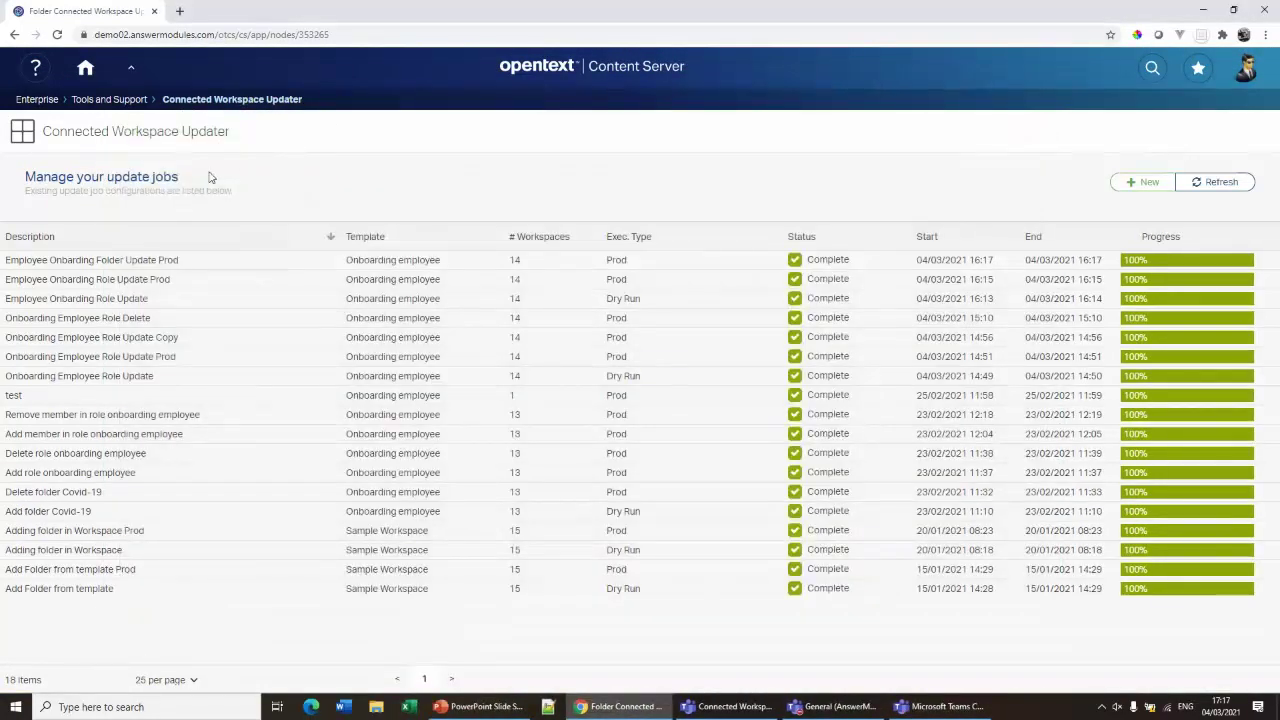
Open the first listed employee's workspace from the Onboarding Employees application and view its full team participants list
click(84, 72)
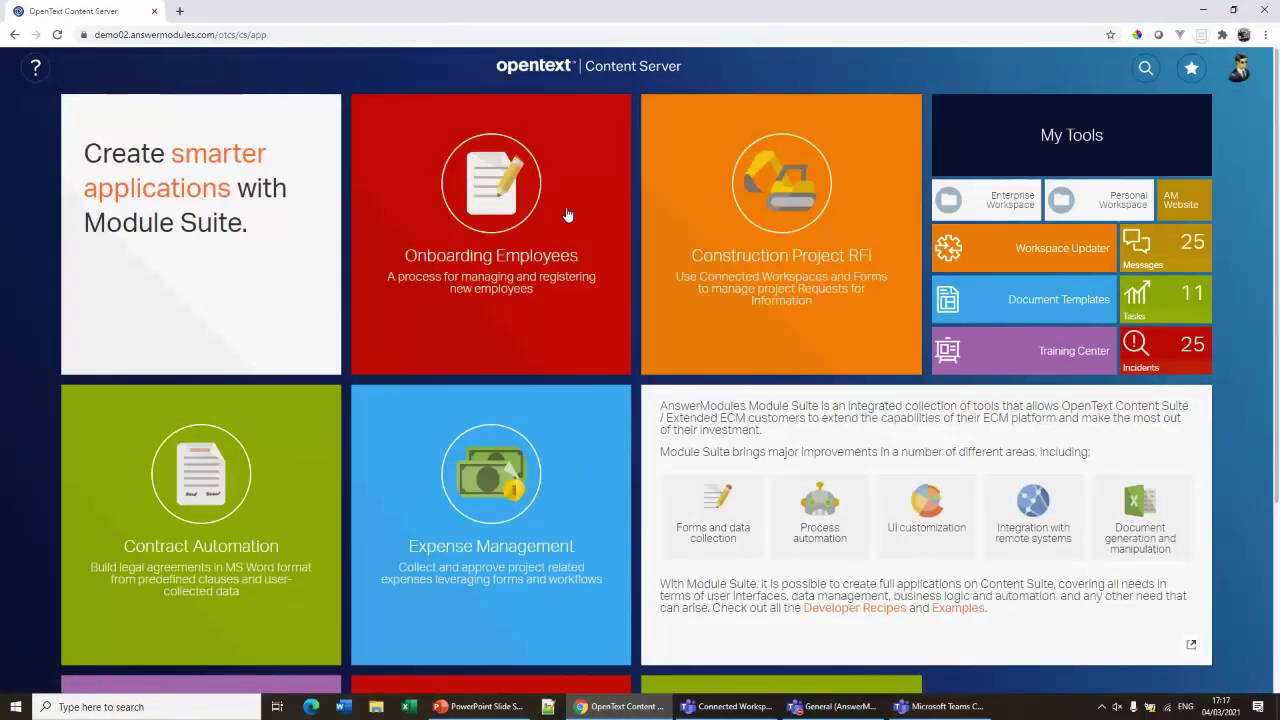
click(530, 210)
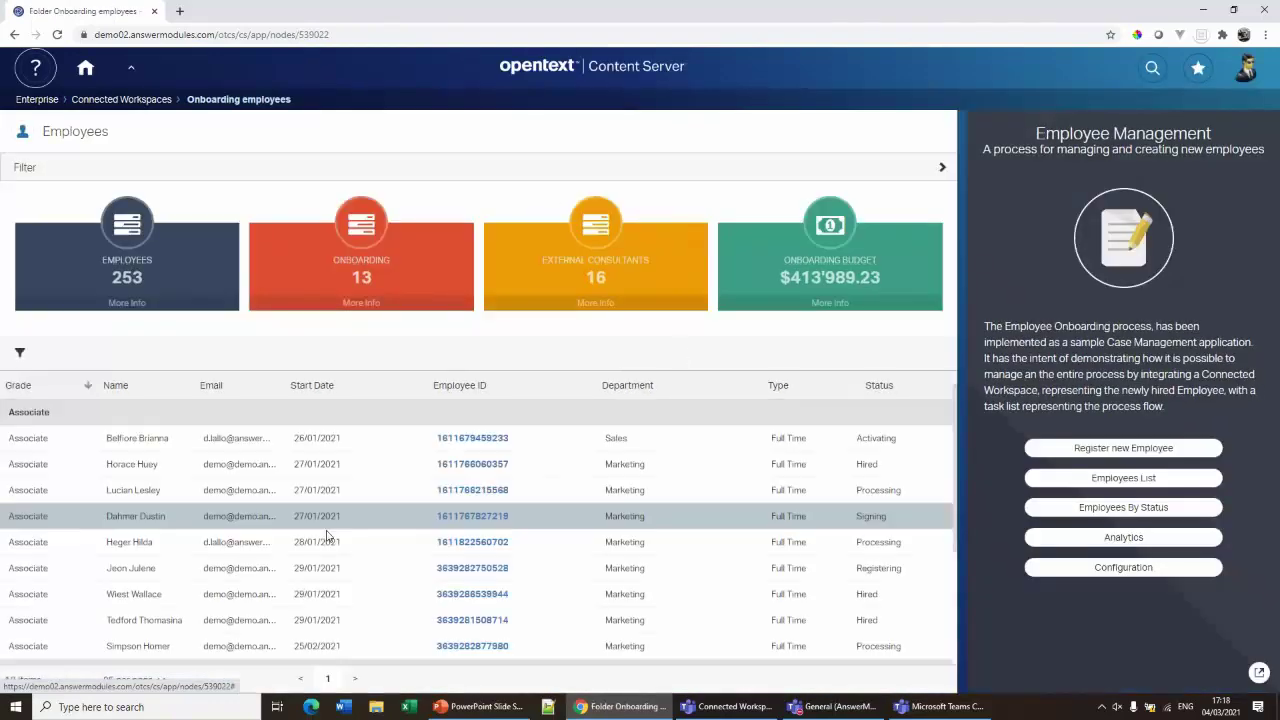
click(483, 432)
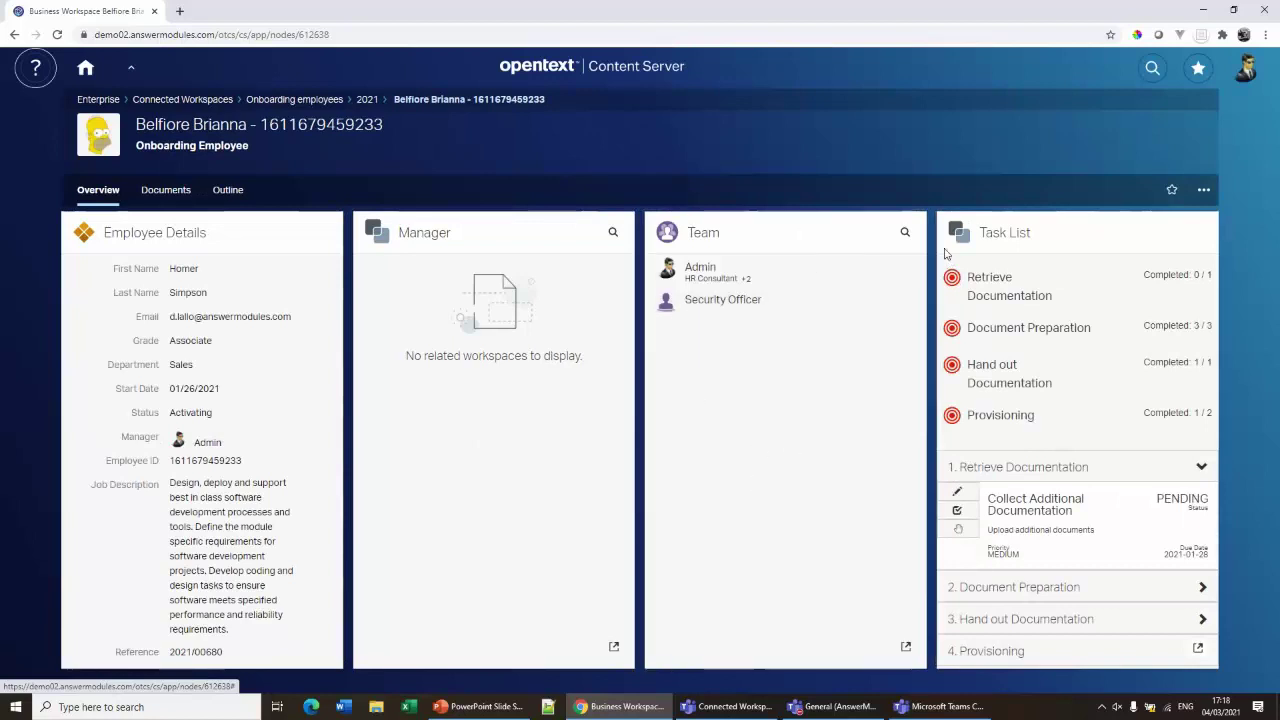
click(906, 646)
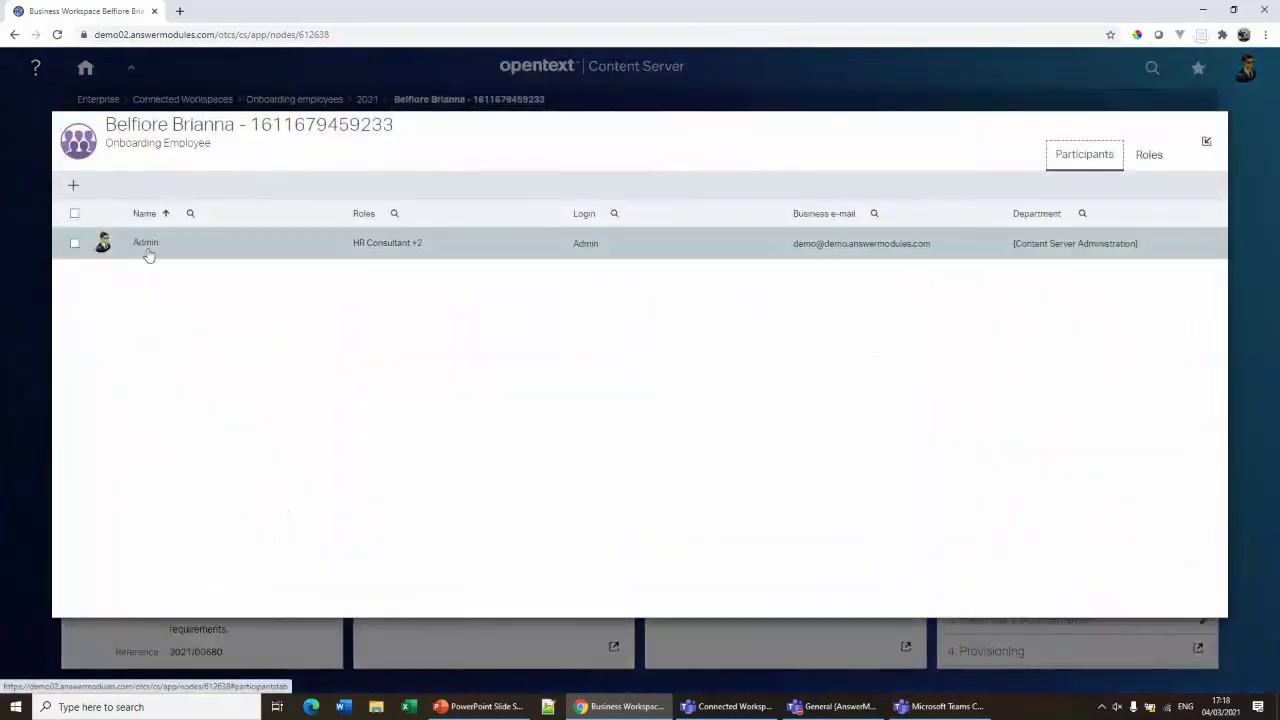
View the roles defined for the employee workspace's team and close the team view
click(1149, 154)
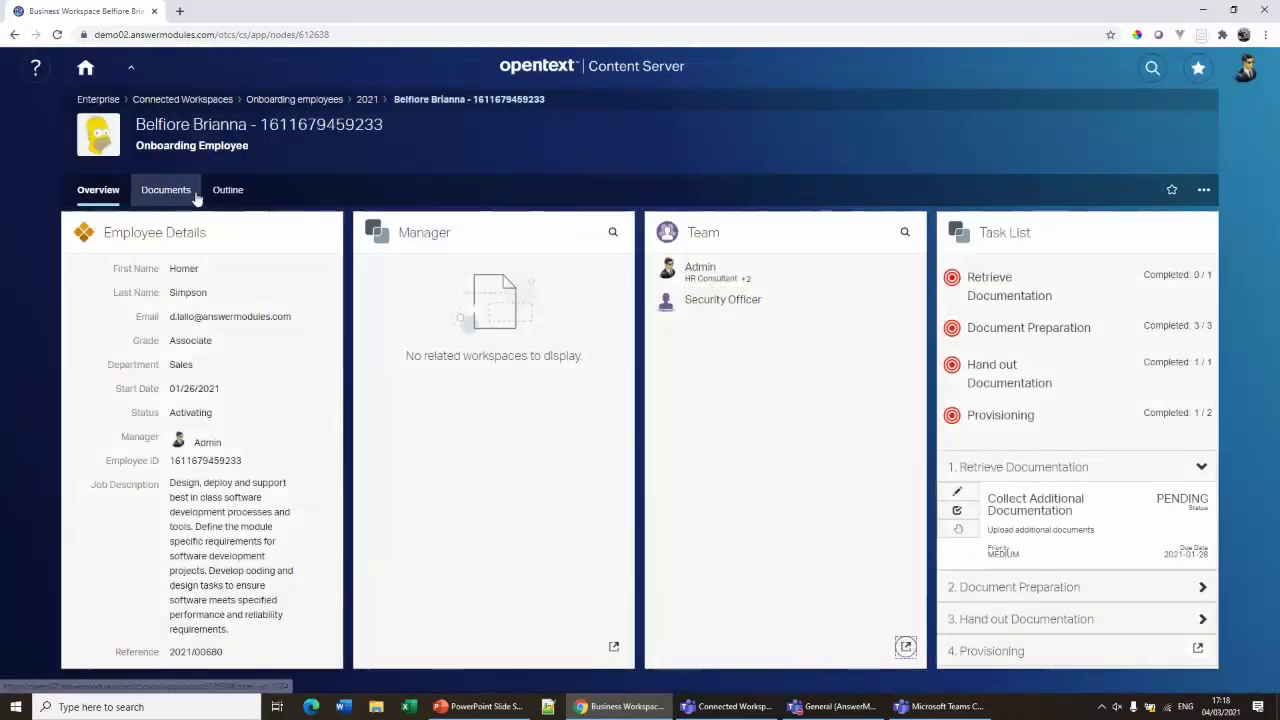
View the permissions of the 07. Covid Forms folder in the workspace's documents, and return to the workspace's document list
click(182, 198)
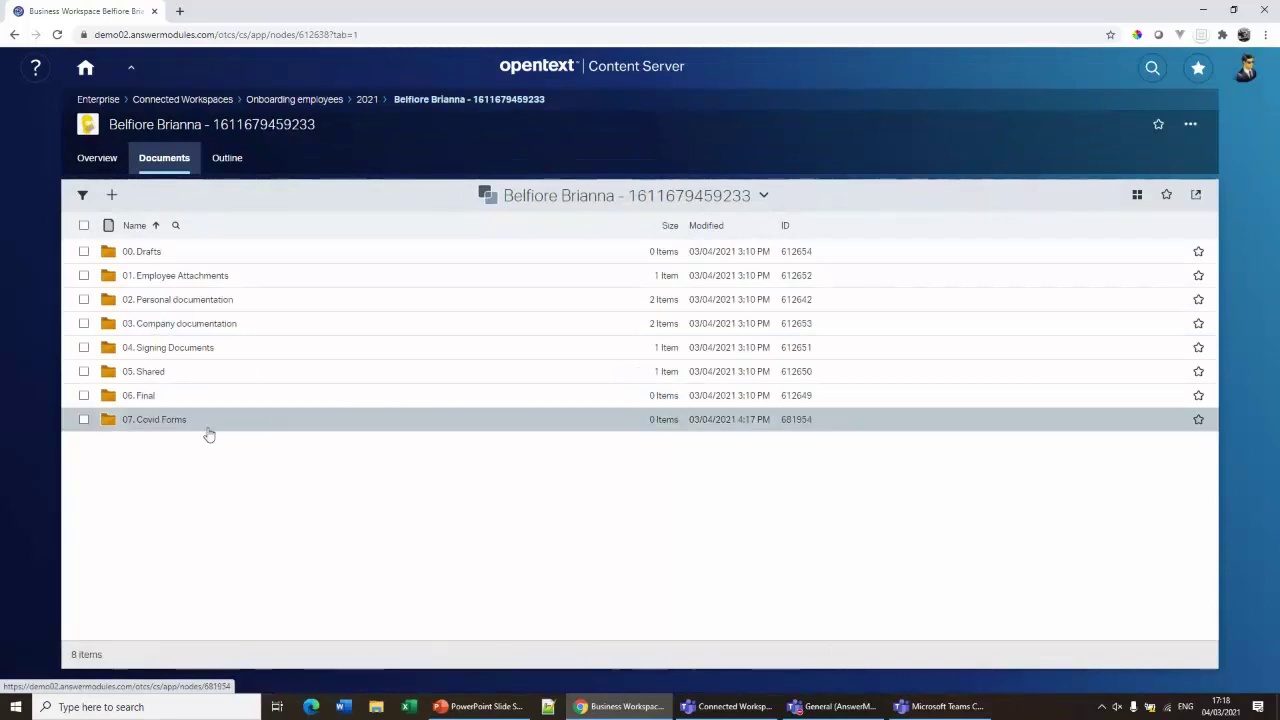
click(212, 420)
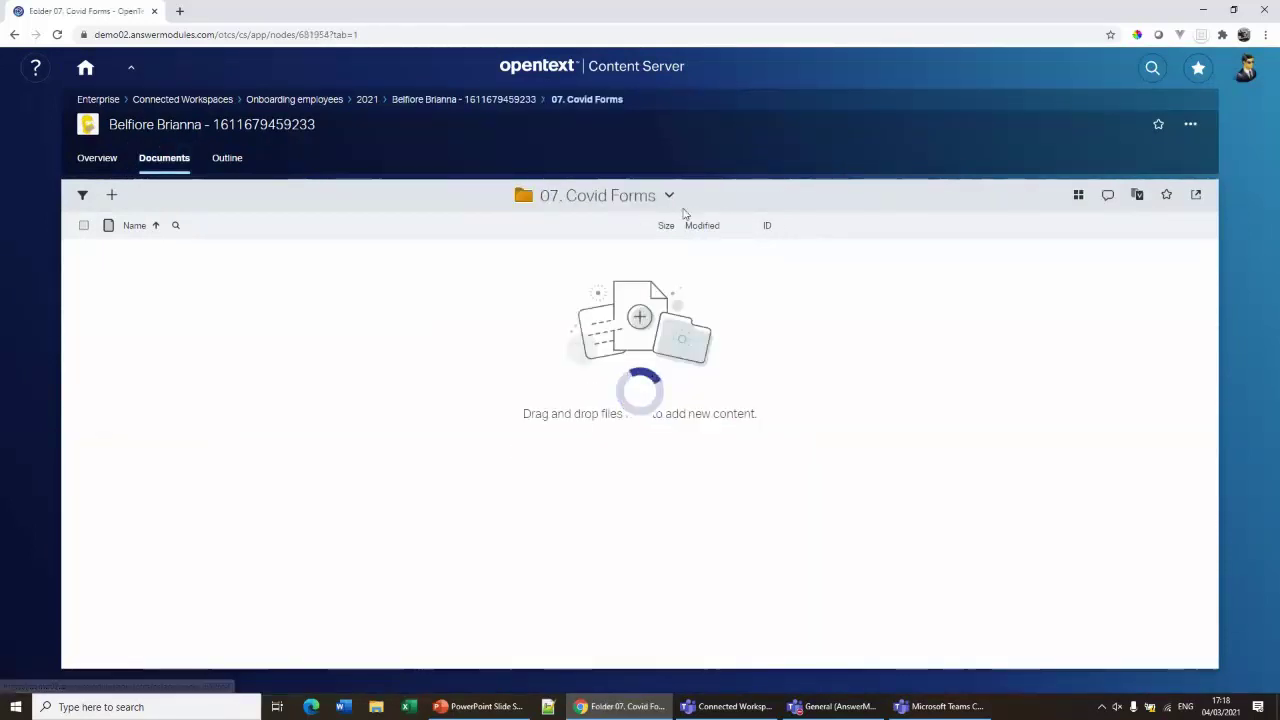
click(669, 196)
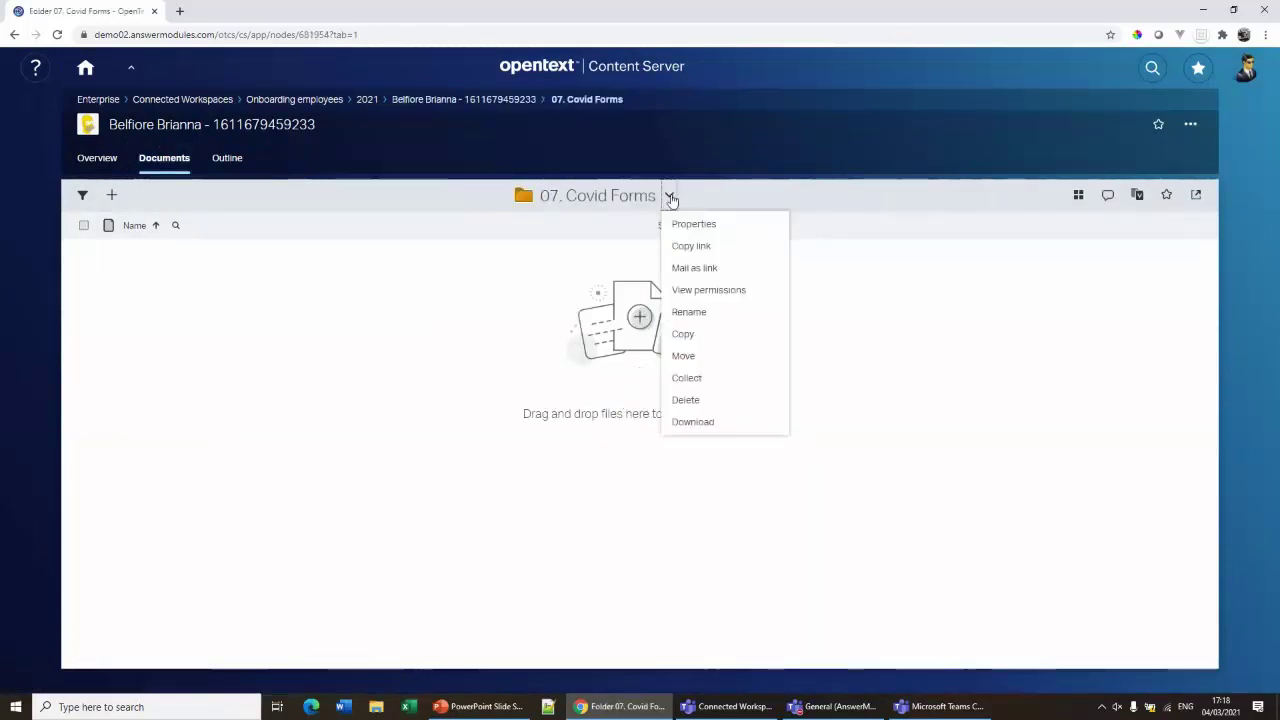
click(729, 291)
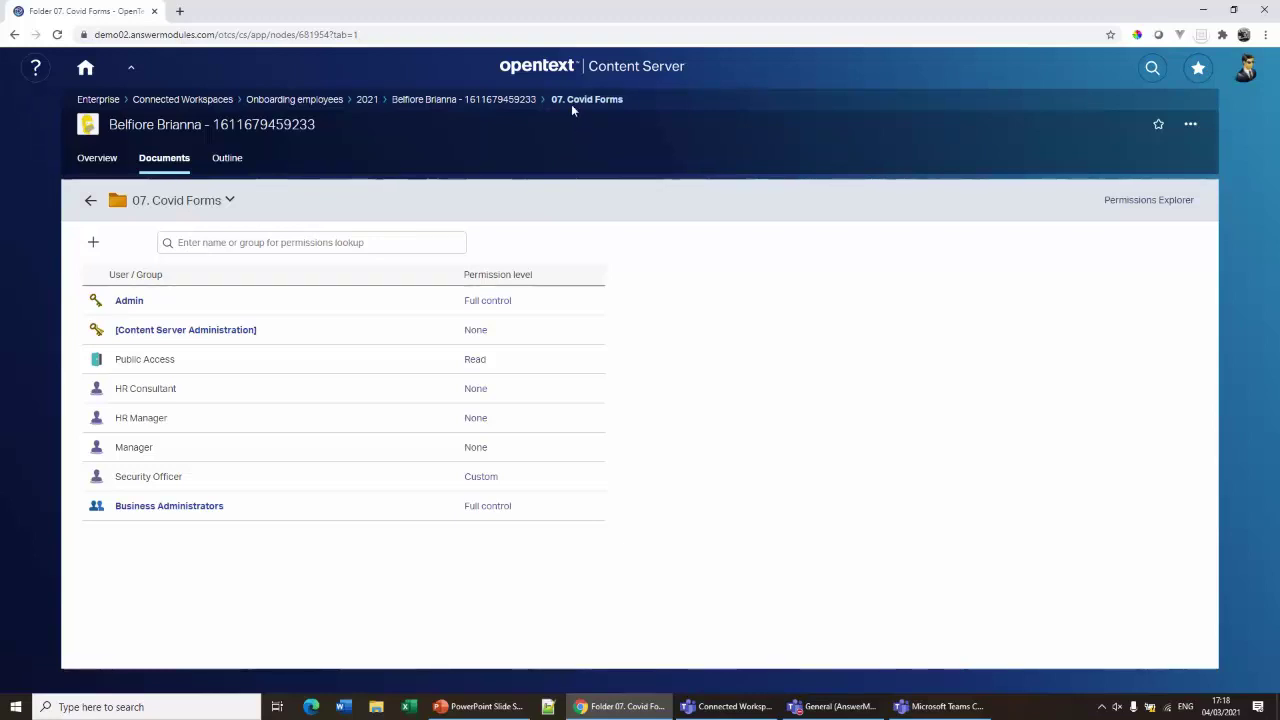
click(455, 101)
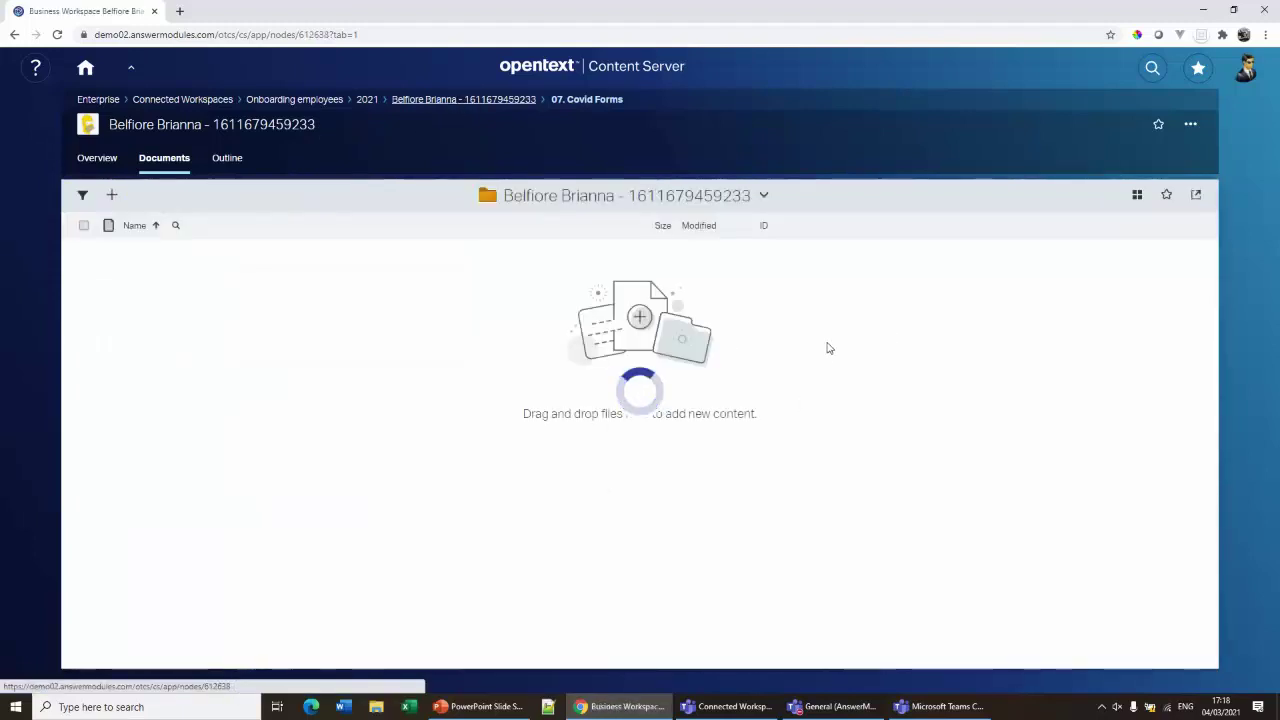